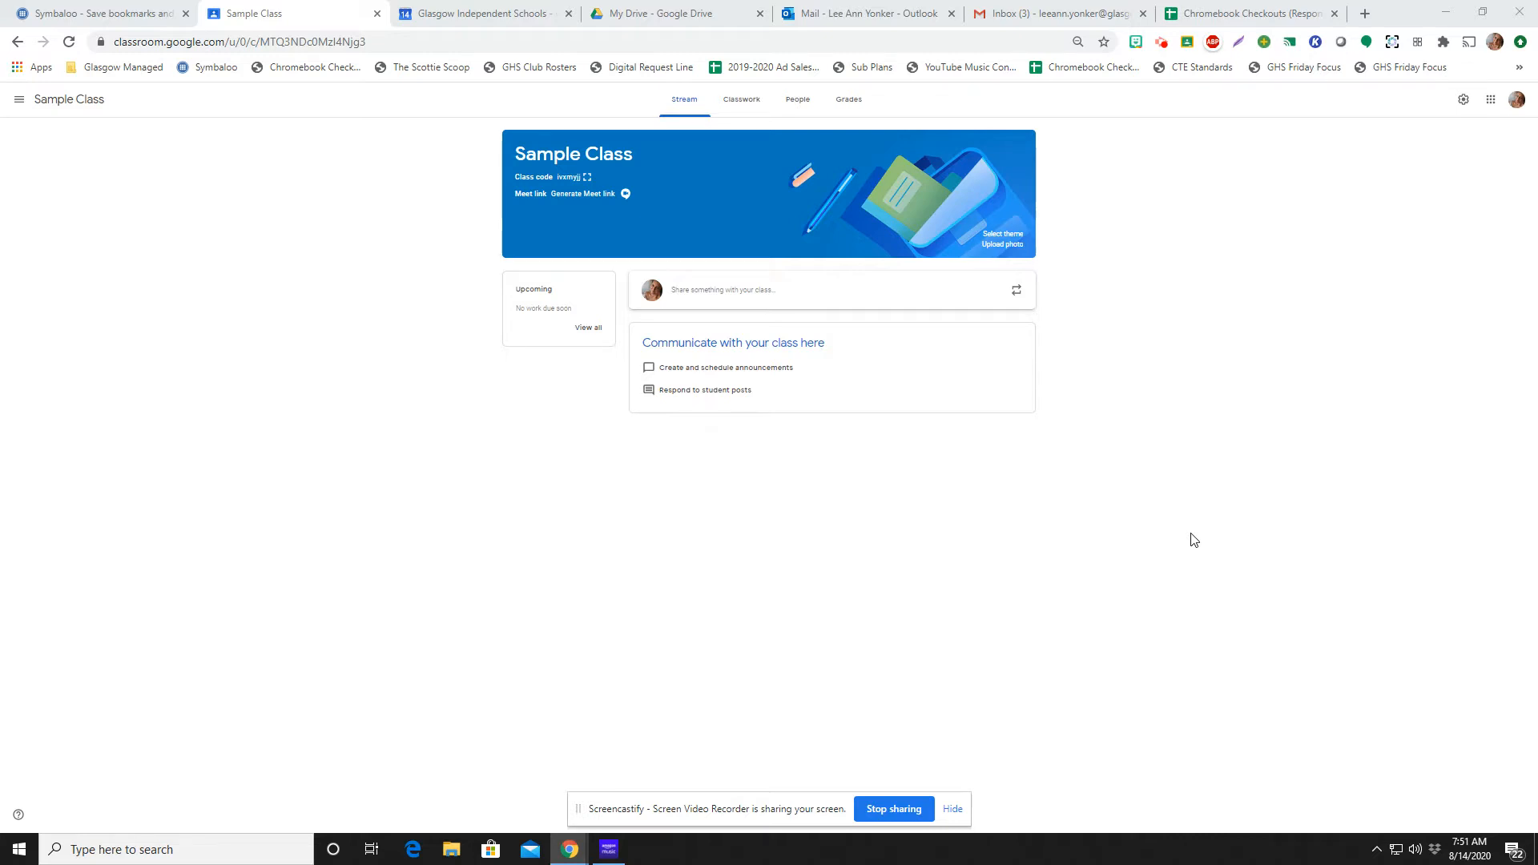
Generate a Meet link for Sample Class and test it by opening its meeting page and closing it
click(577, 196)
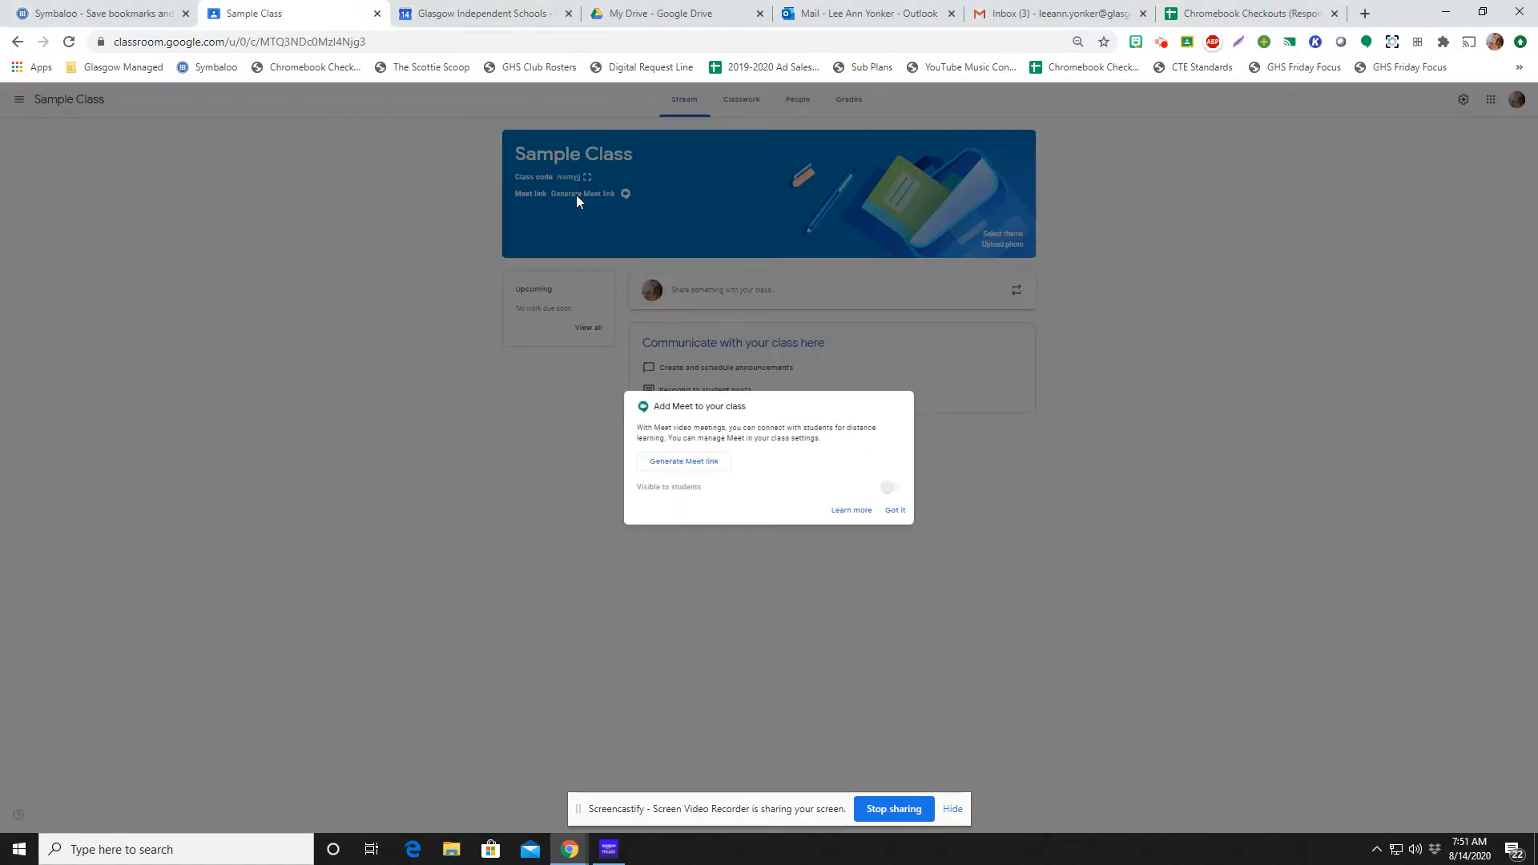
click(657, 463)
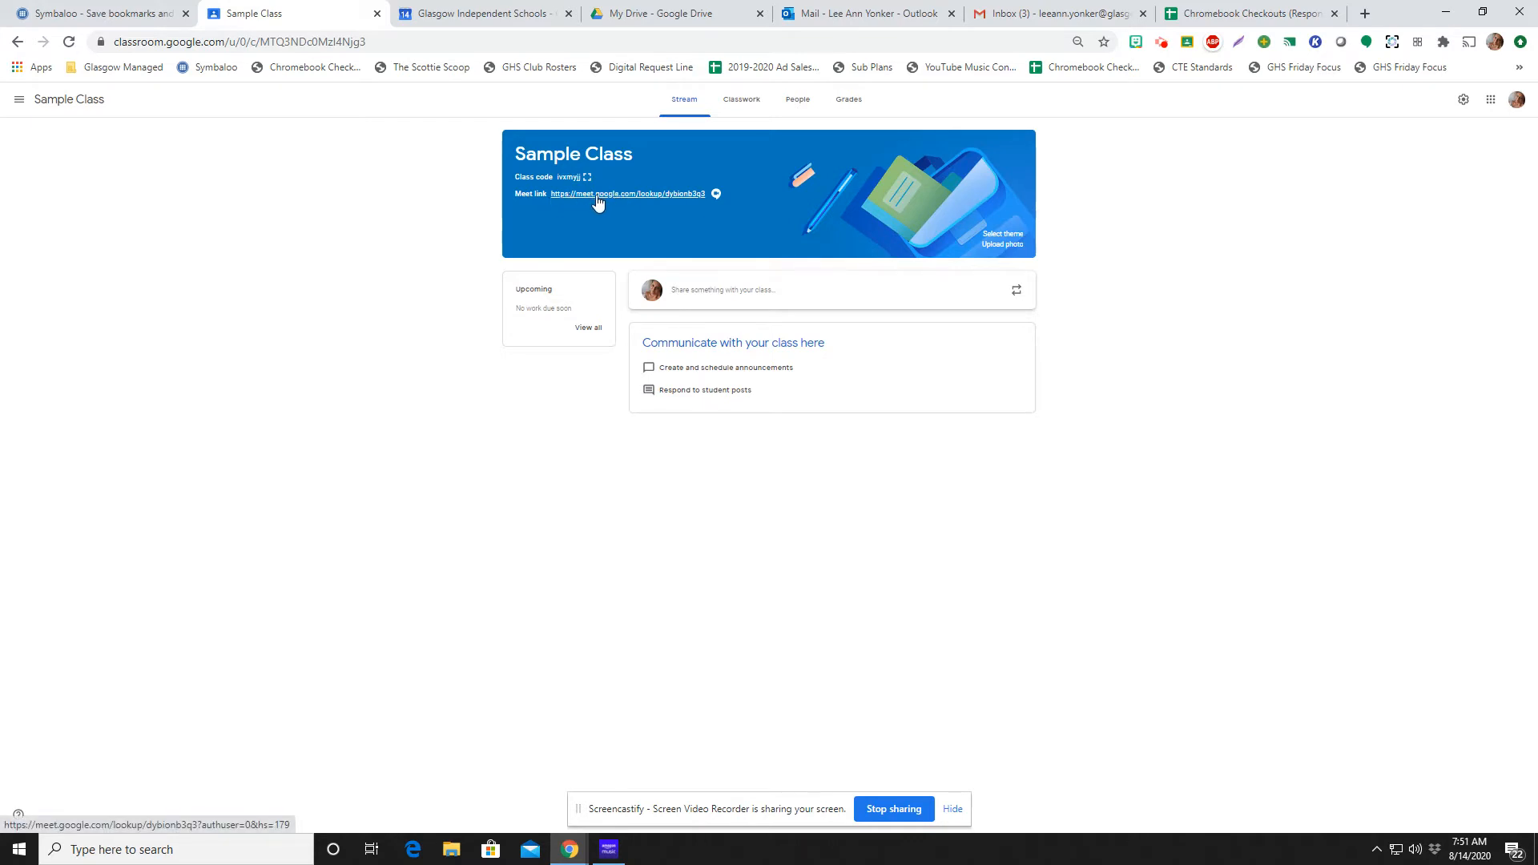
click(608, 201)
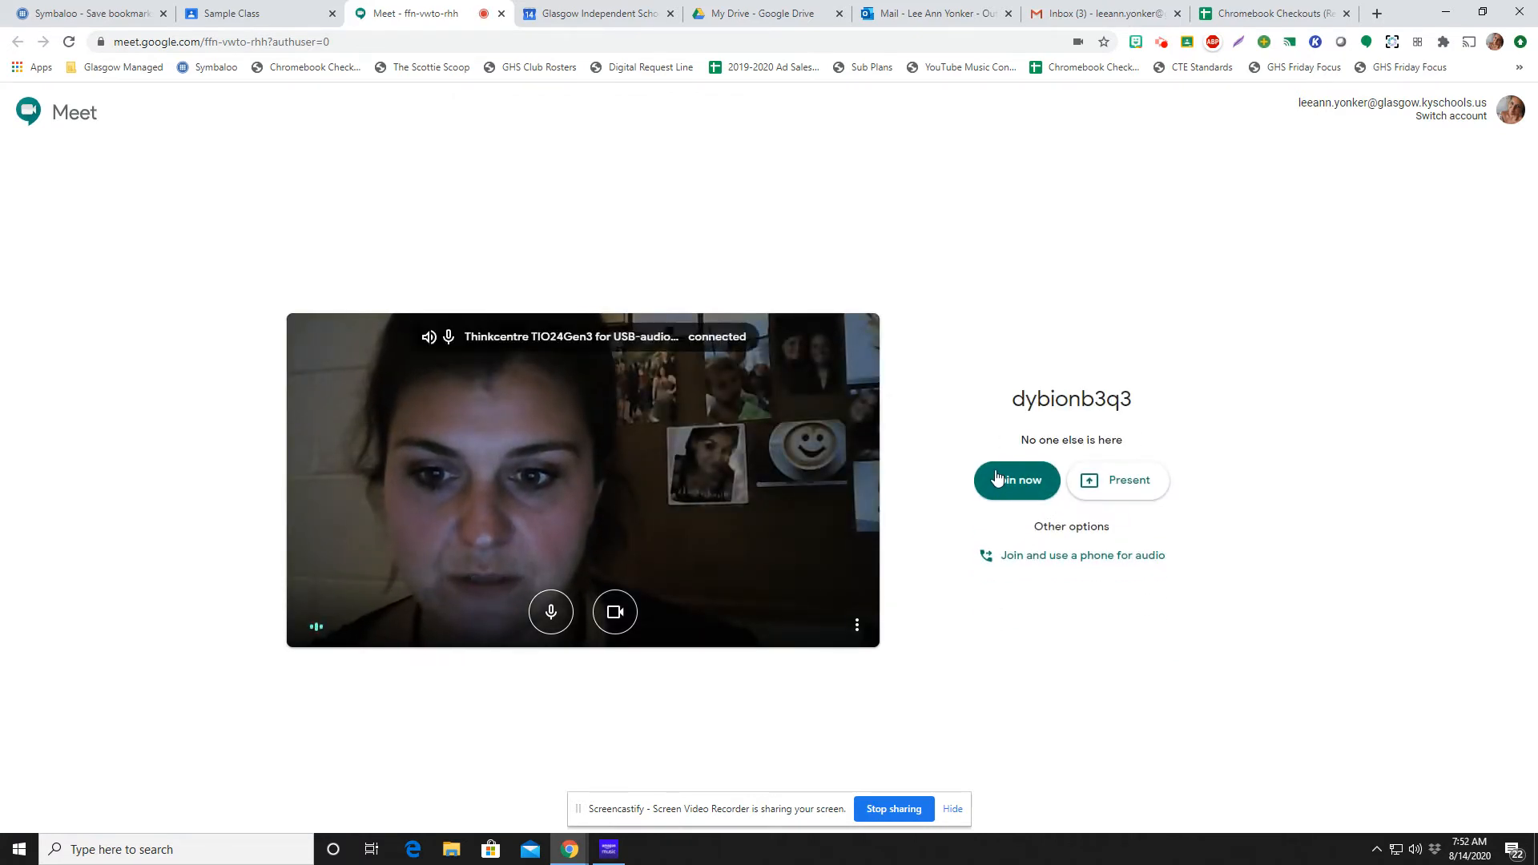
click(501, 13)
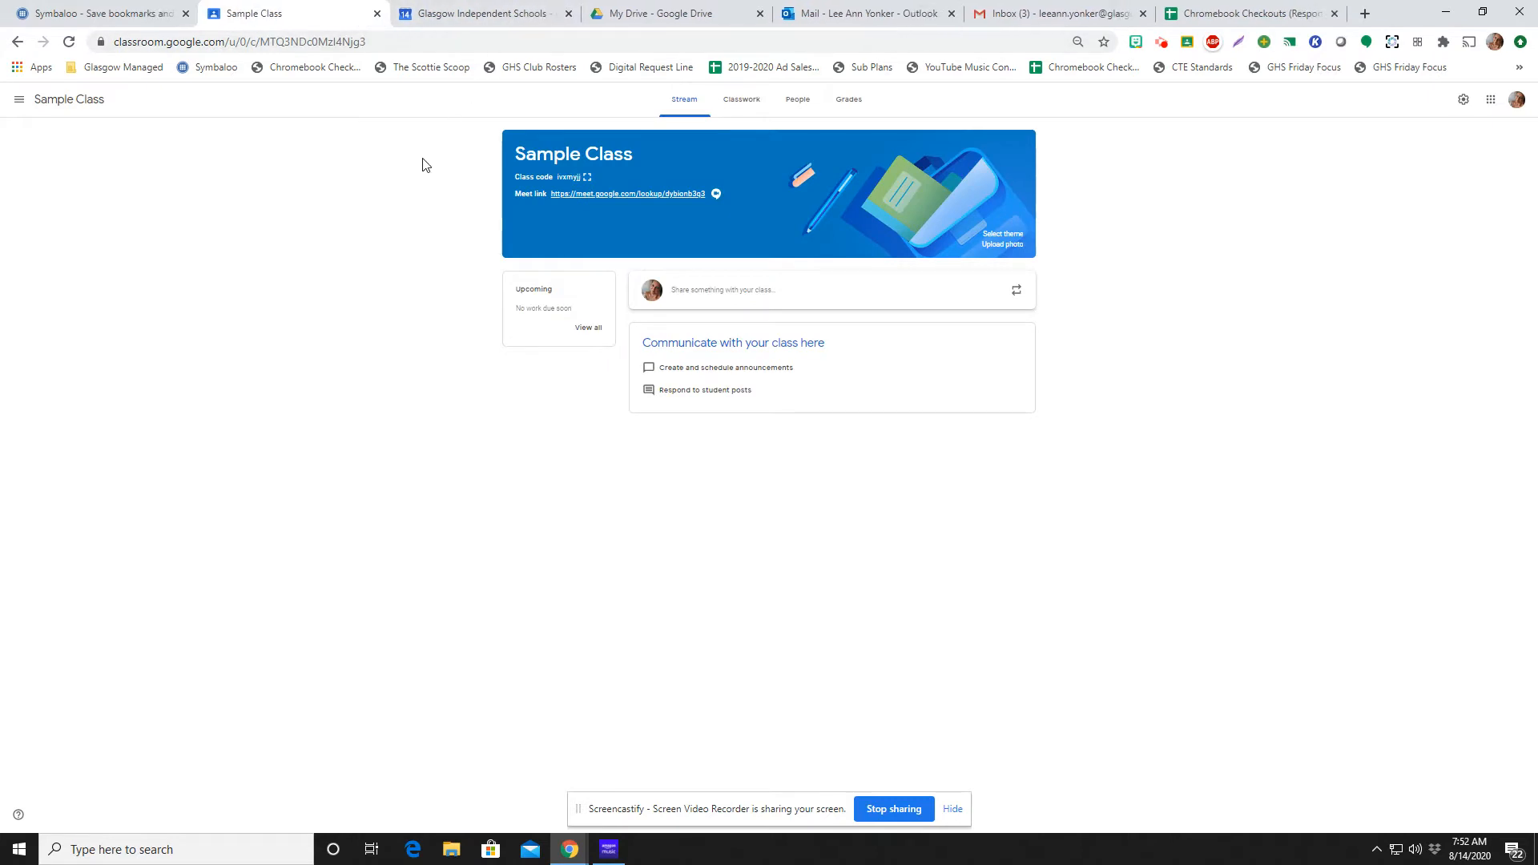
Copy the address of Sample Class's Meet link and switch to Google Calendar
right_click(587, 201)
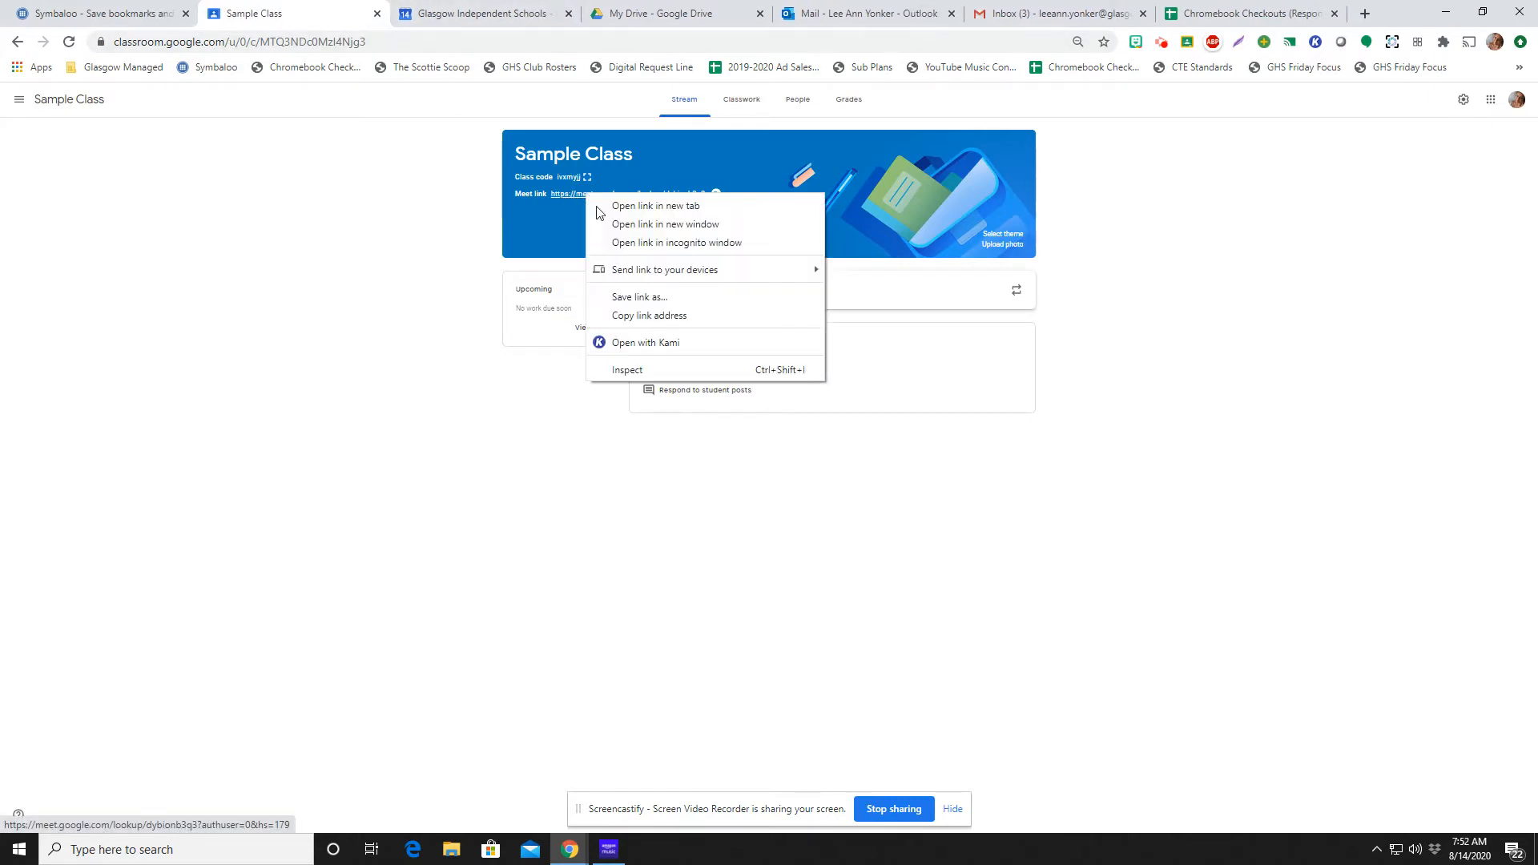
click(623, 314)
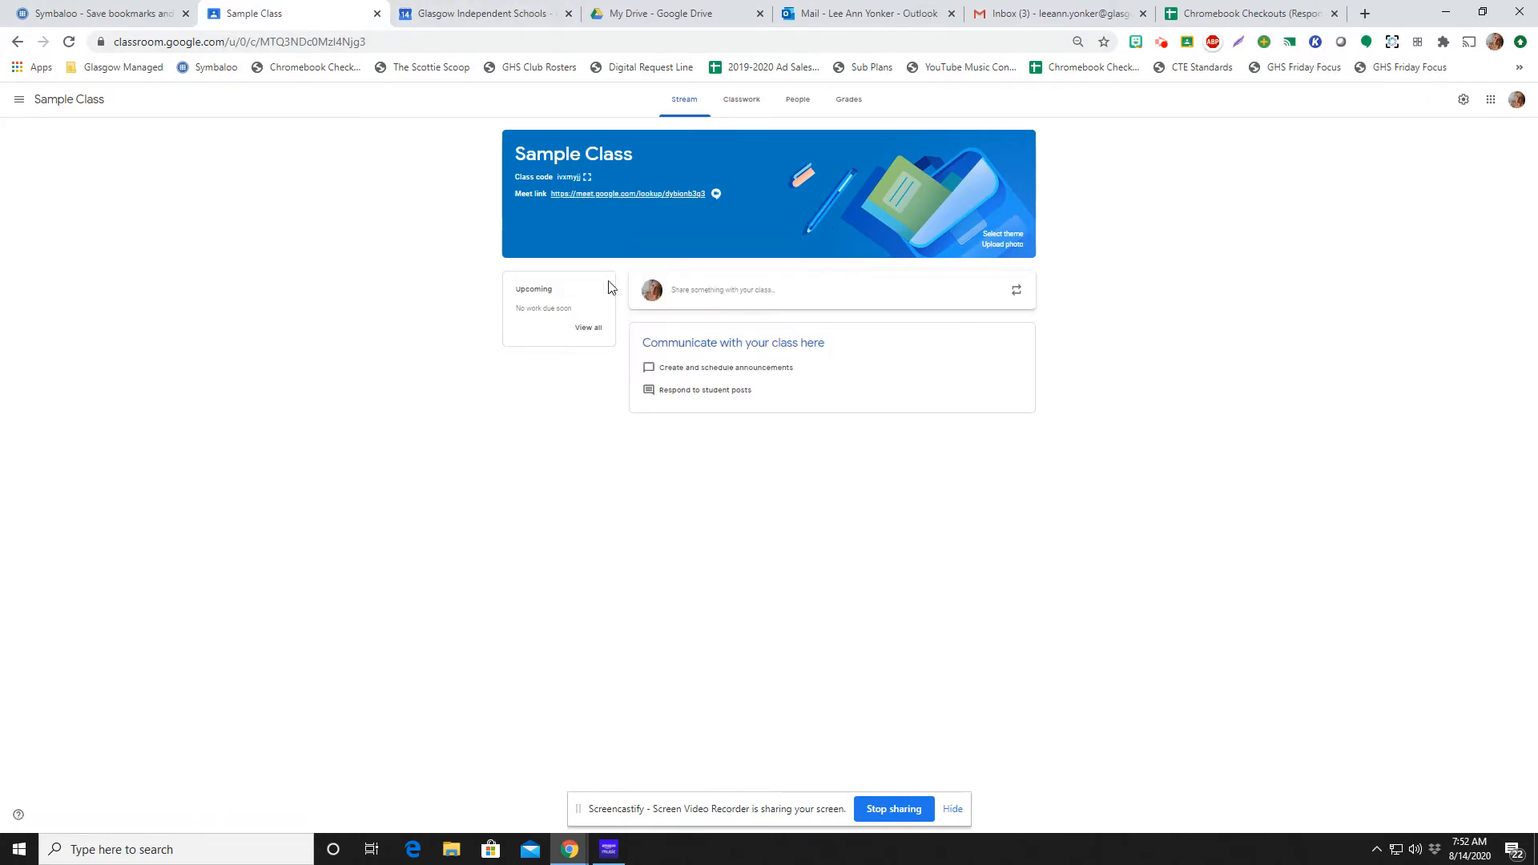
click(507, 16)
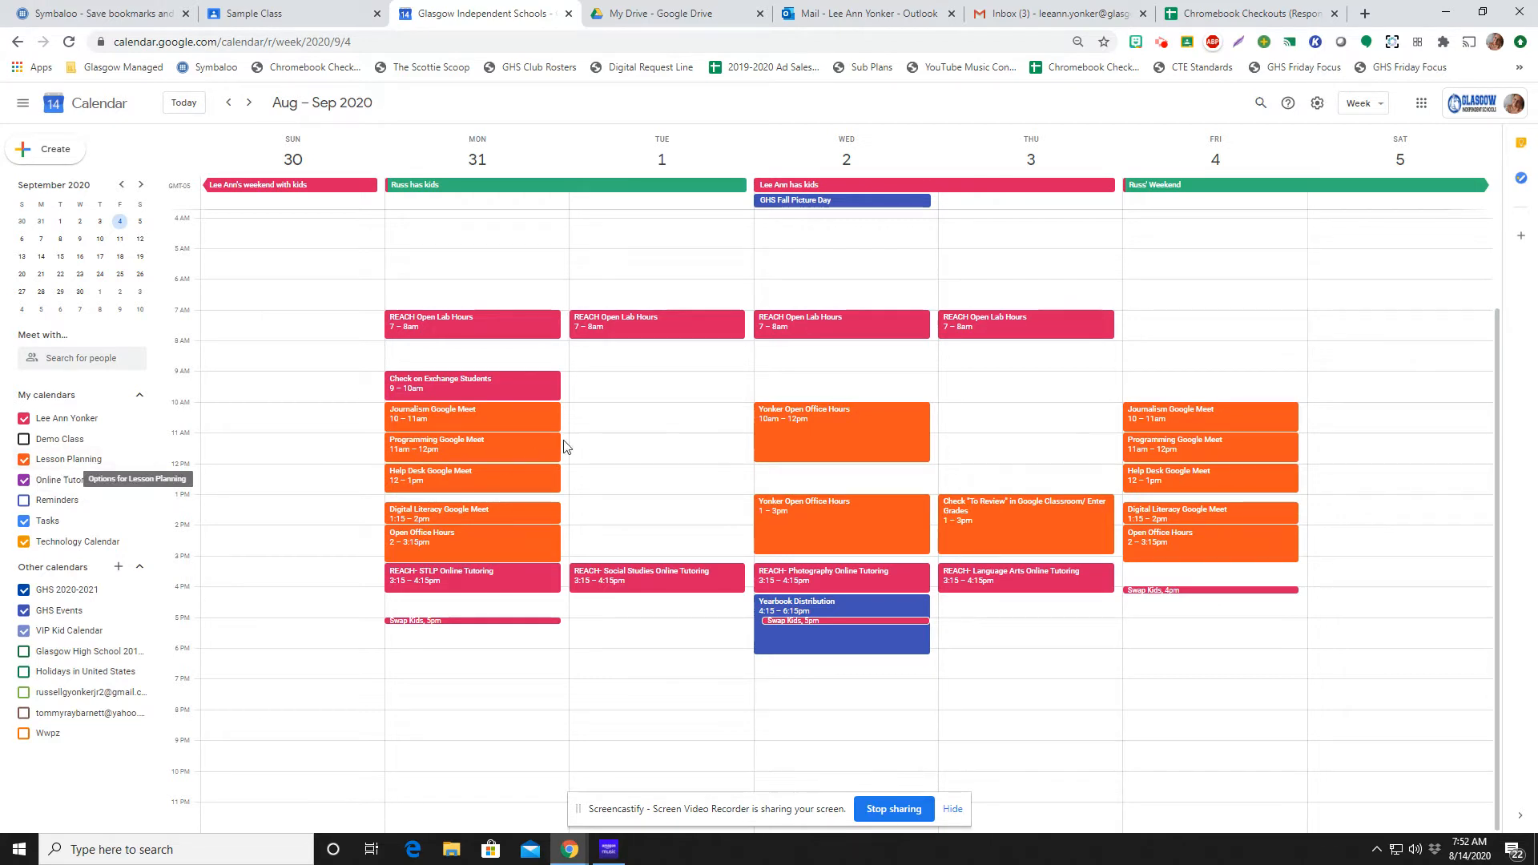
Start a new event on Tuesday, September 1, from 10:00am to 11:00am, titled "Google Meet 2nd Block"
click(642, 413)
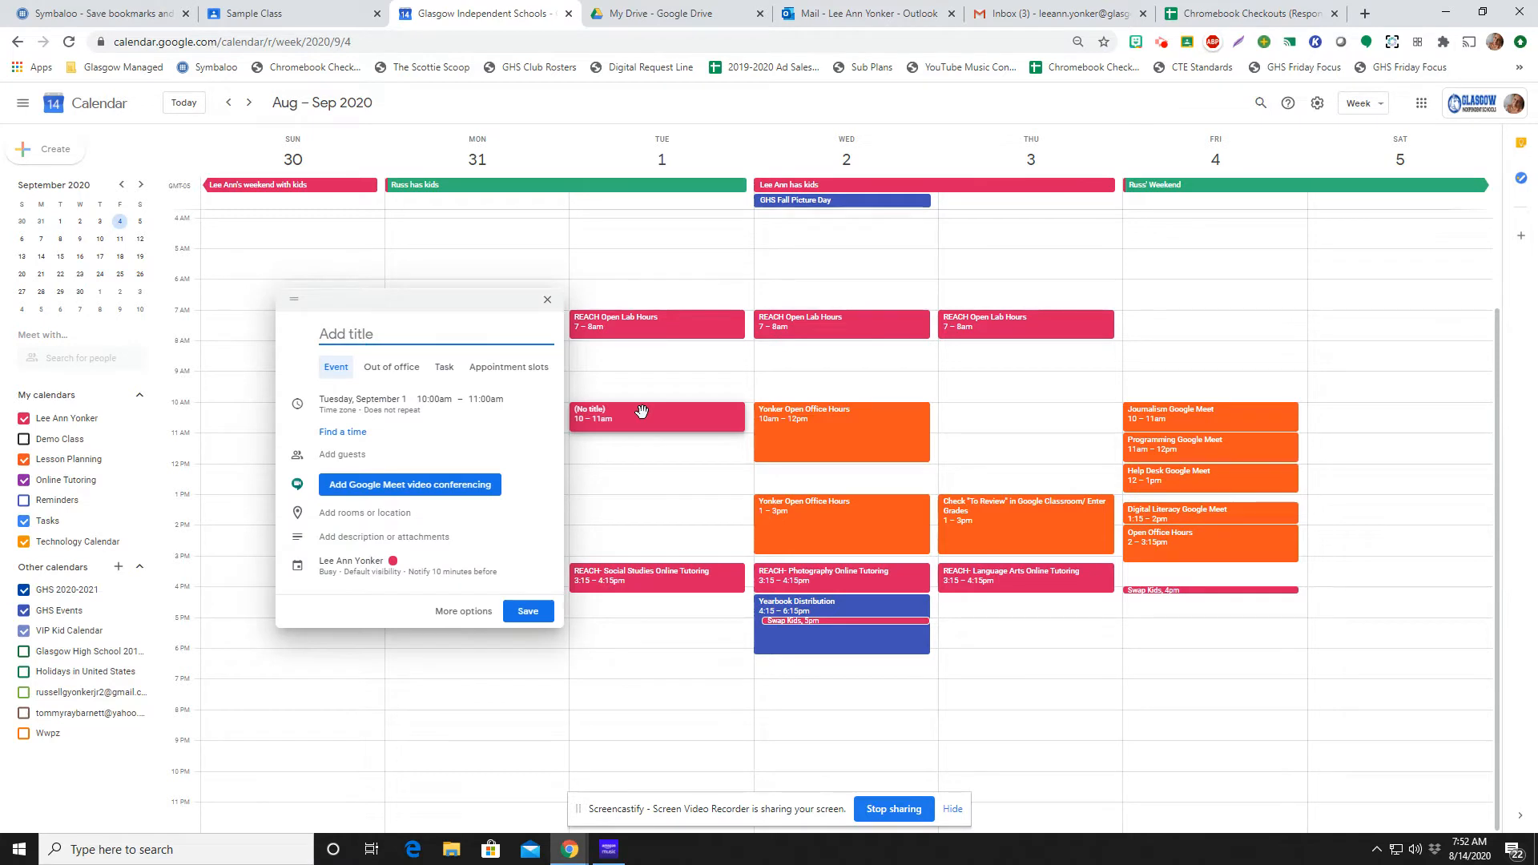
text(Google Meet 2nd Block)
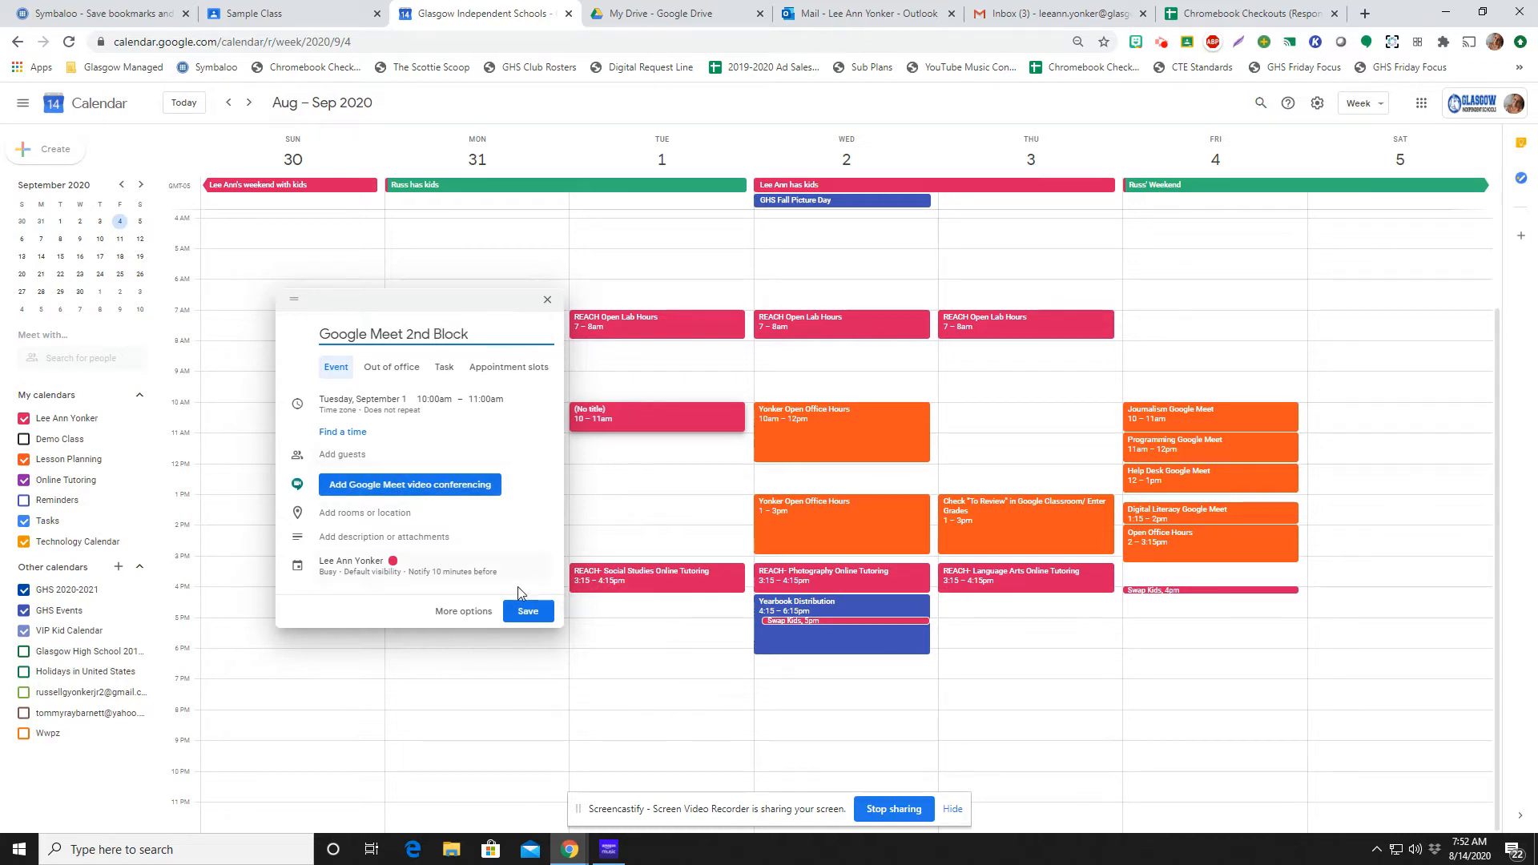
In the full event details, assign the event to the Lesson Planning calendar and paste the copied Meet link into its description
click(471, 612)
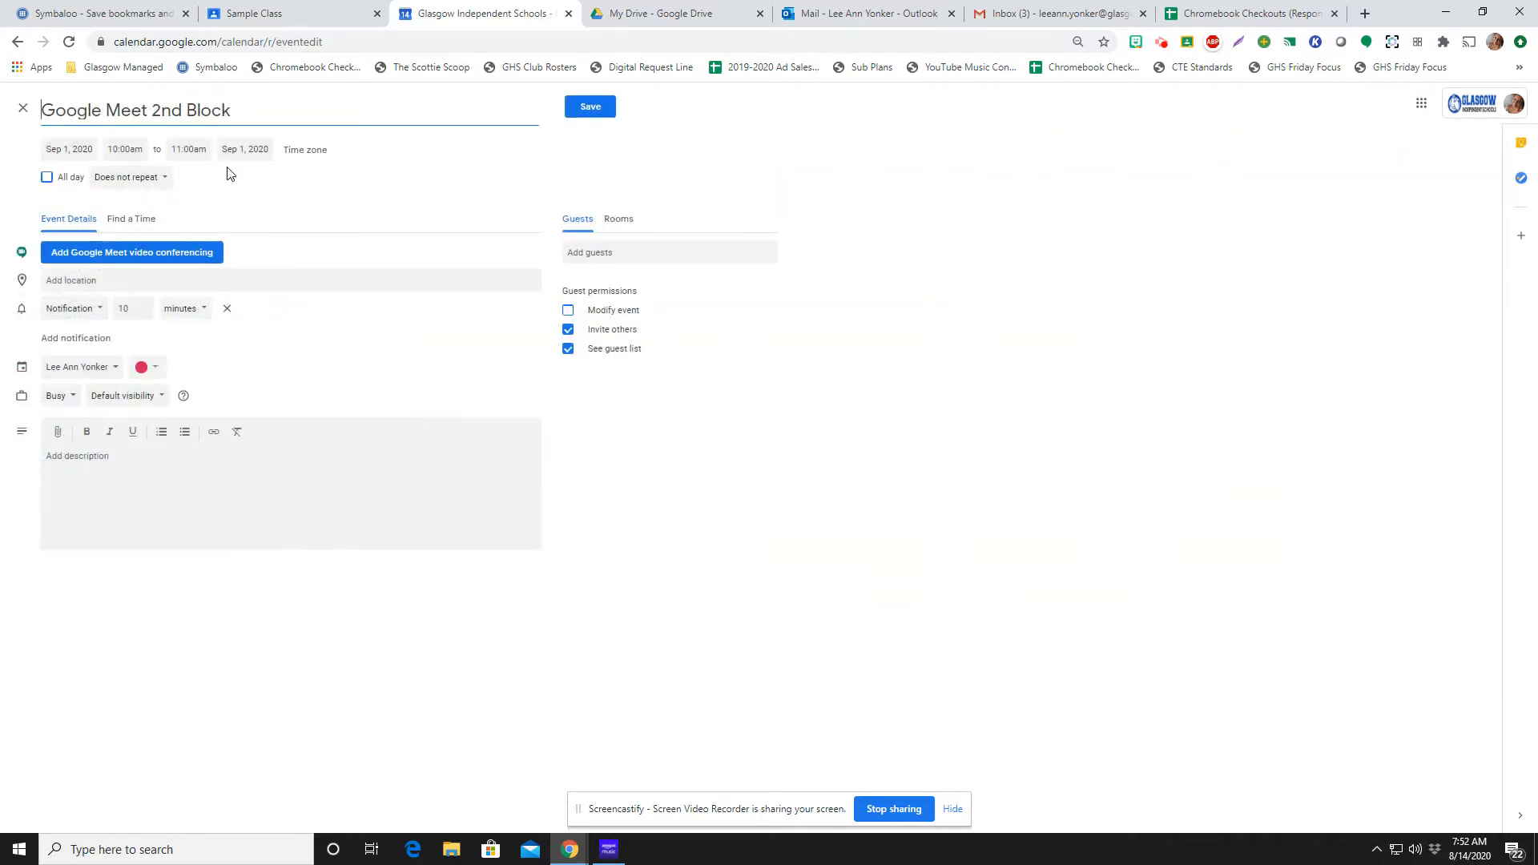
click(87, 370)
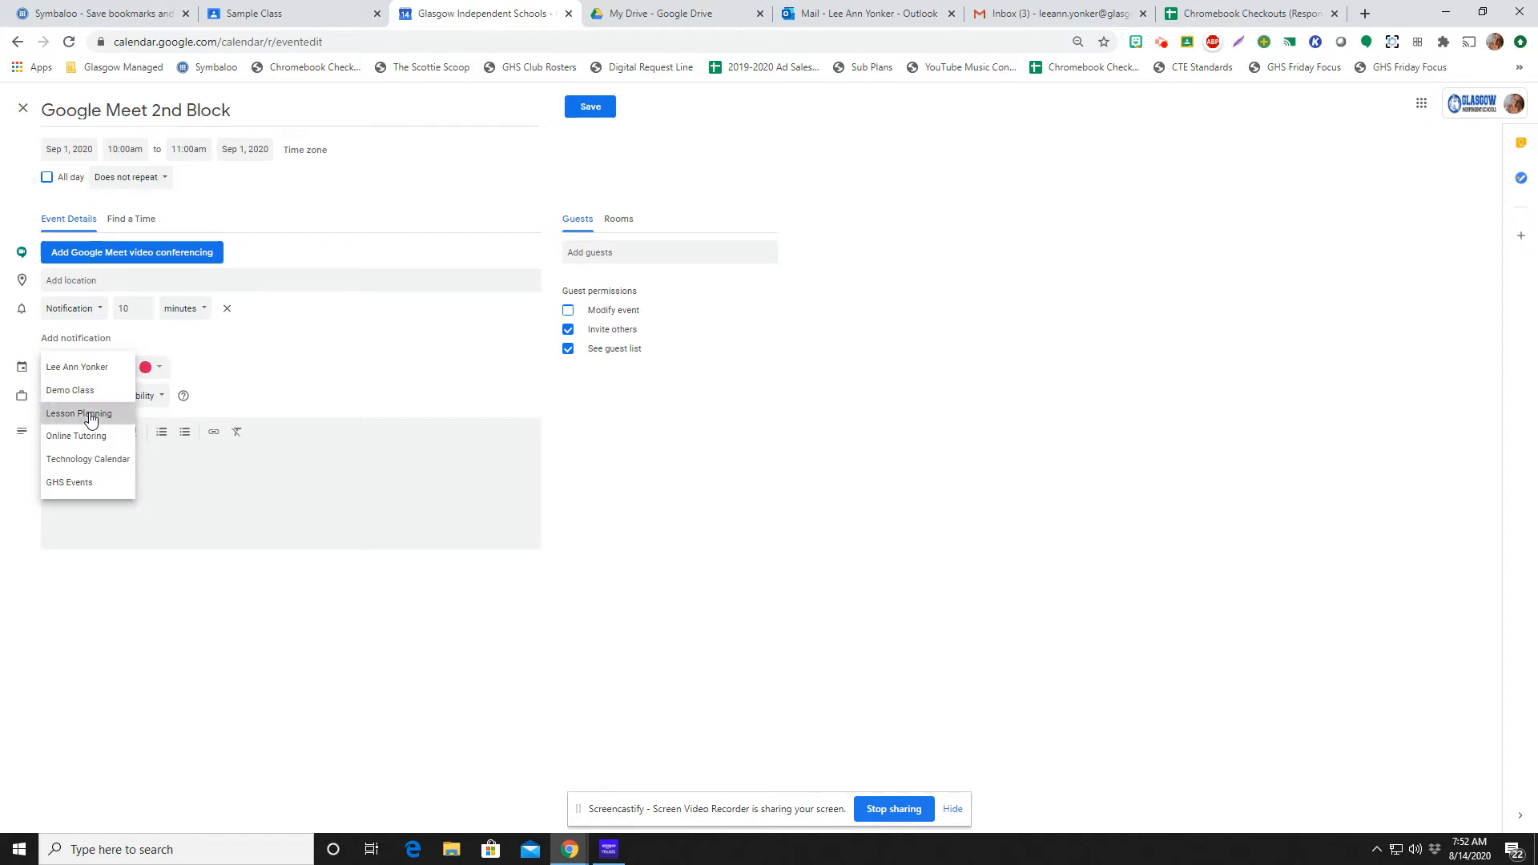
click(90, 414)
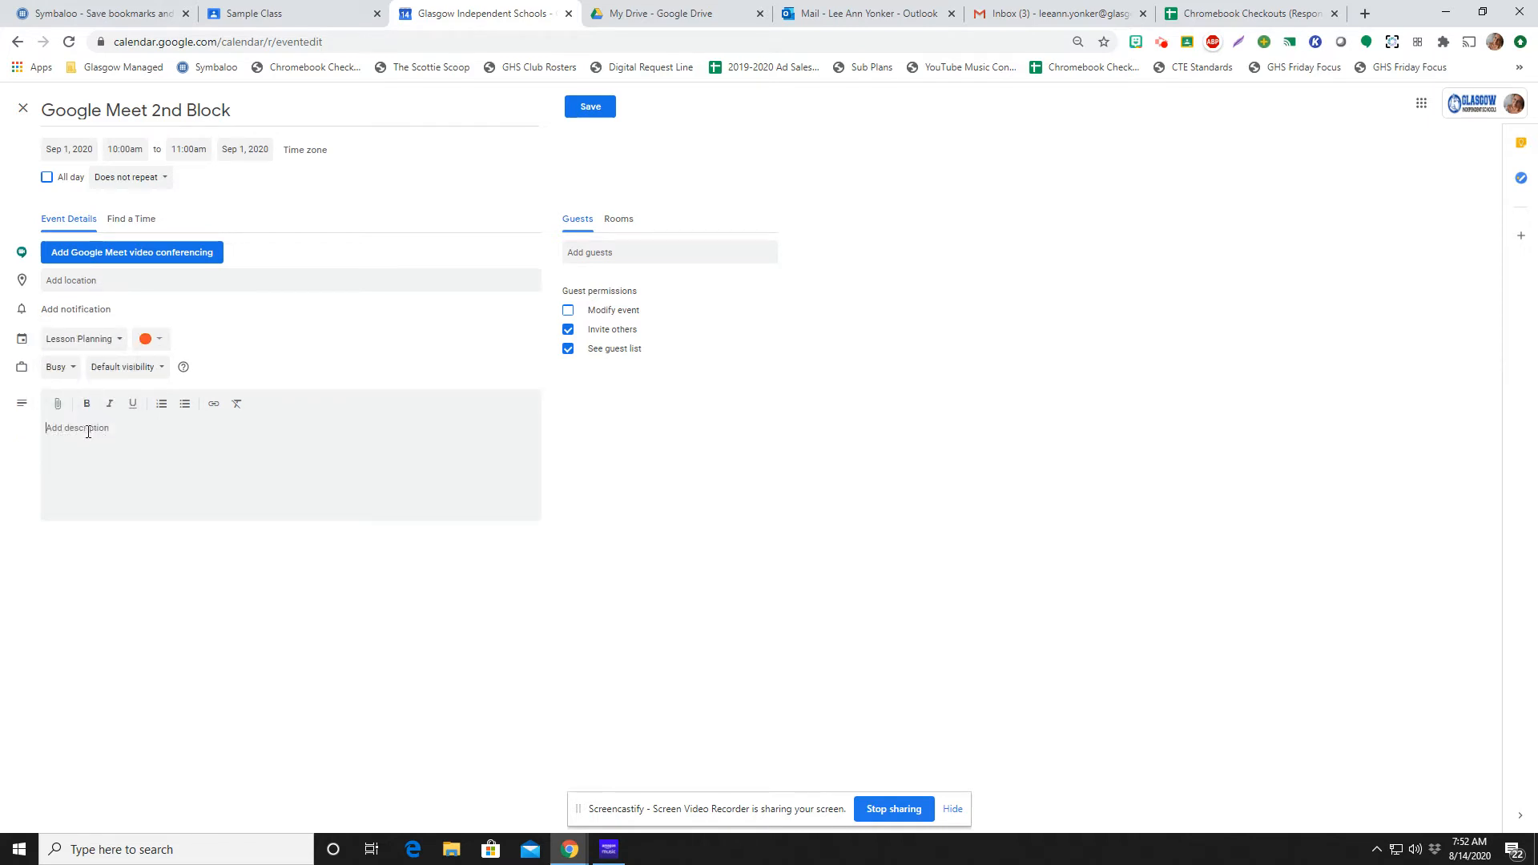
key(ctrl+v)
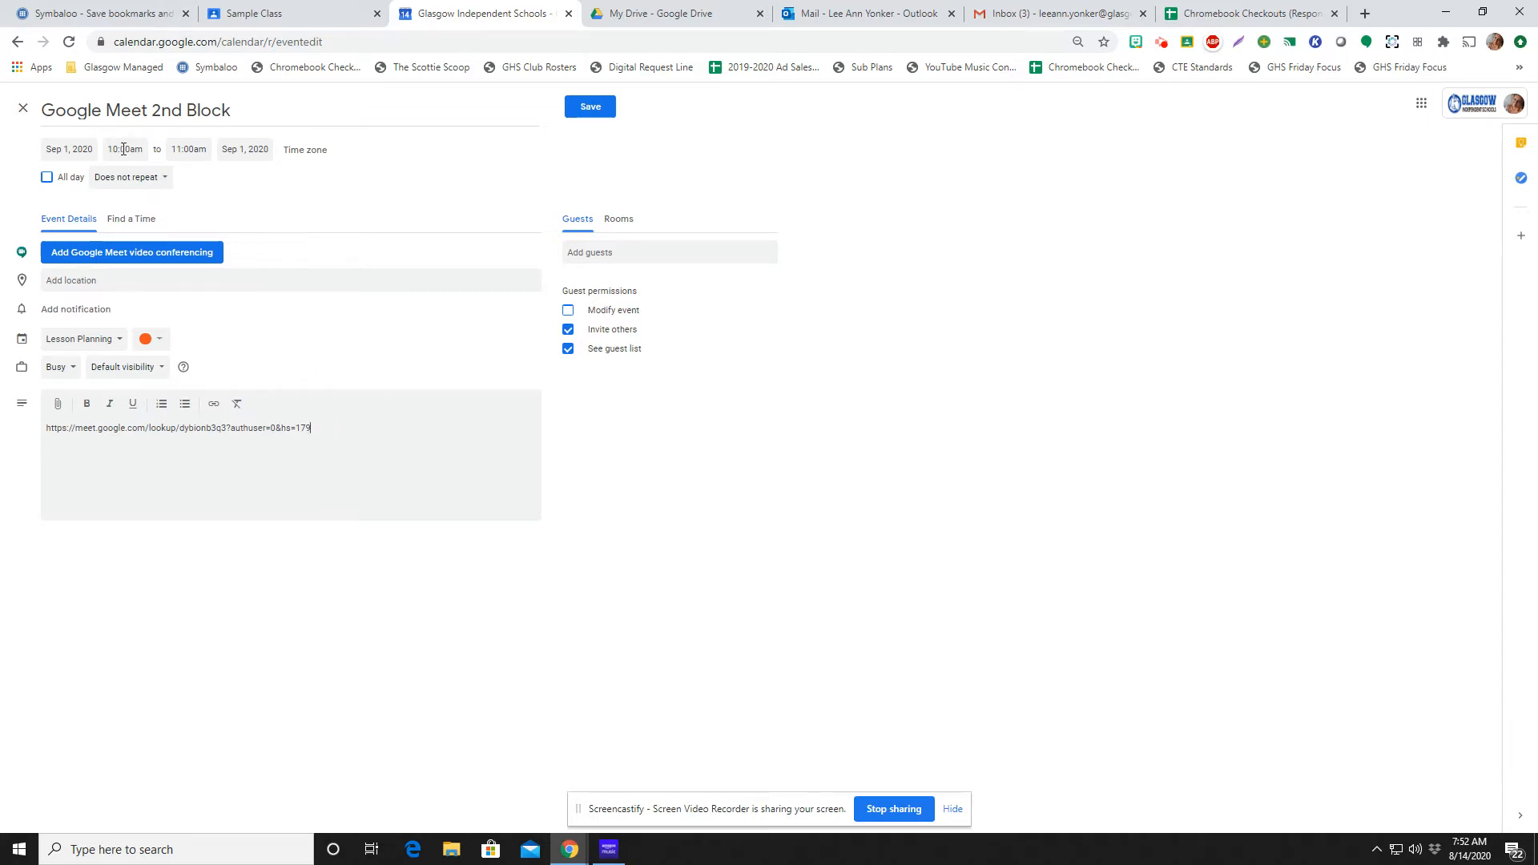
Set a custom recurrence of every week on Tuesday ending on Sep 22, 2020, and save the event
click(156, 179)
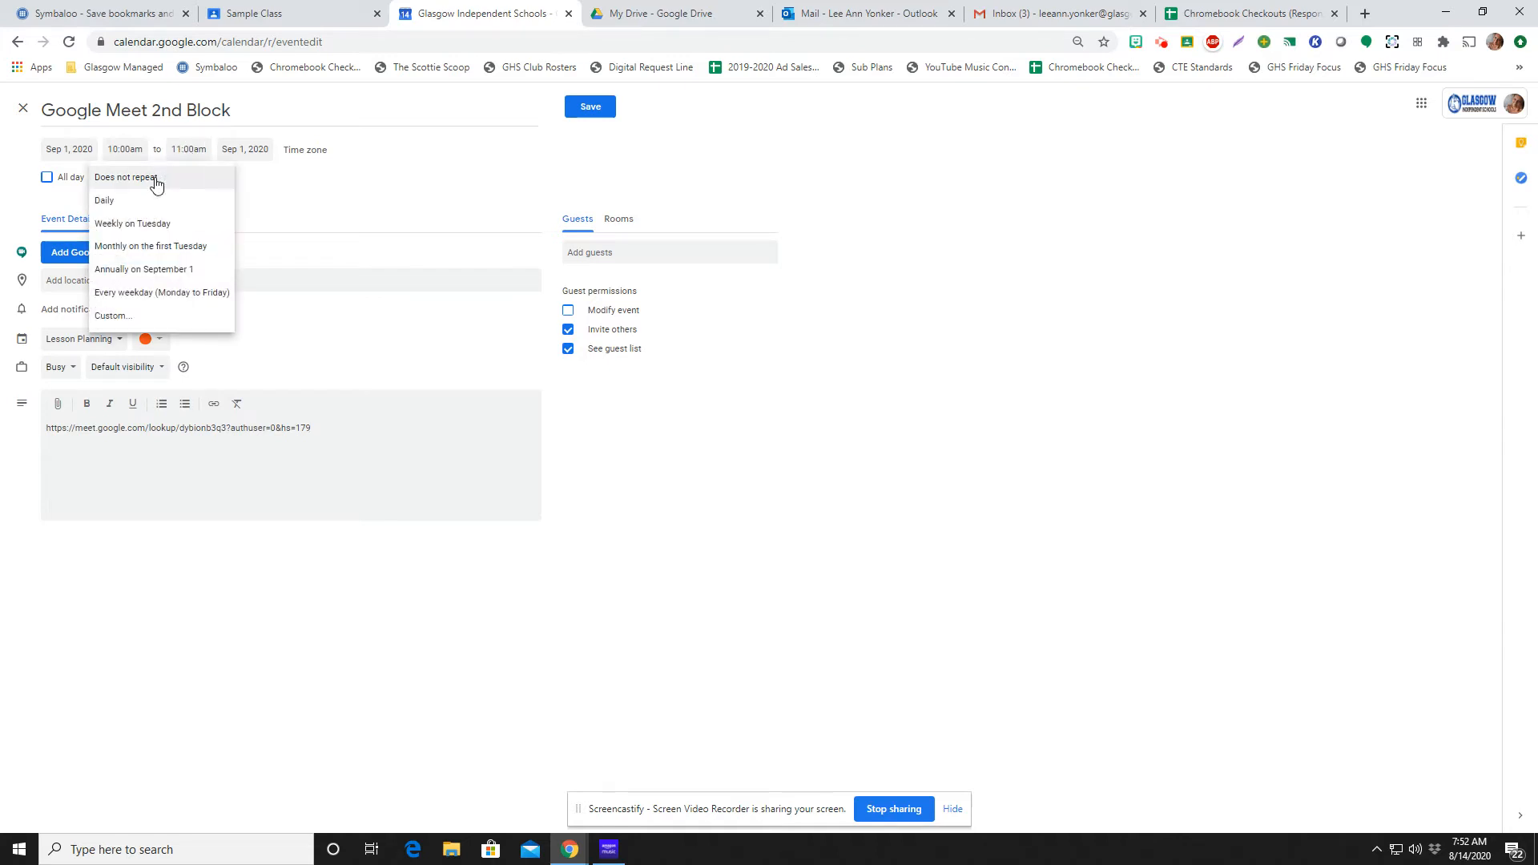
click(159, 318)
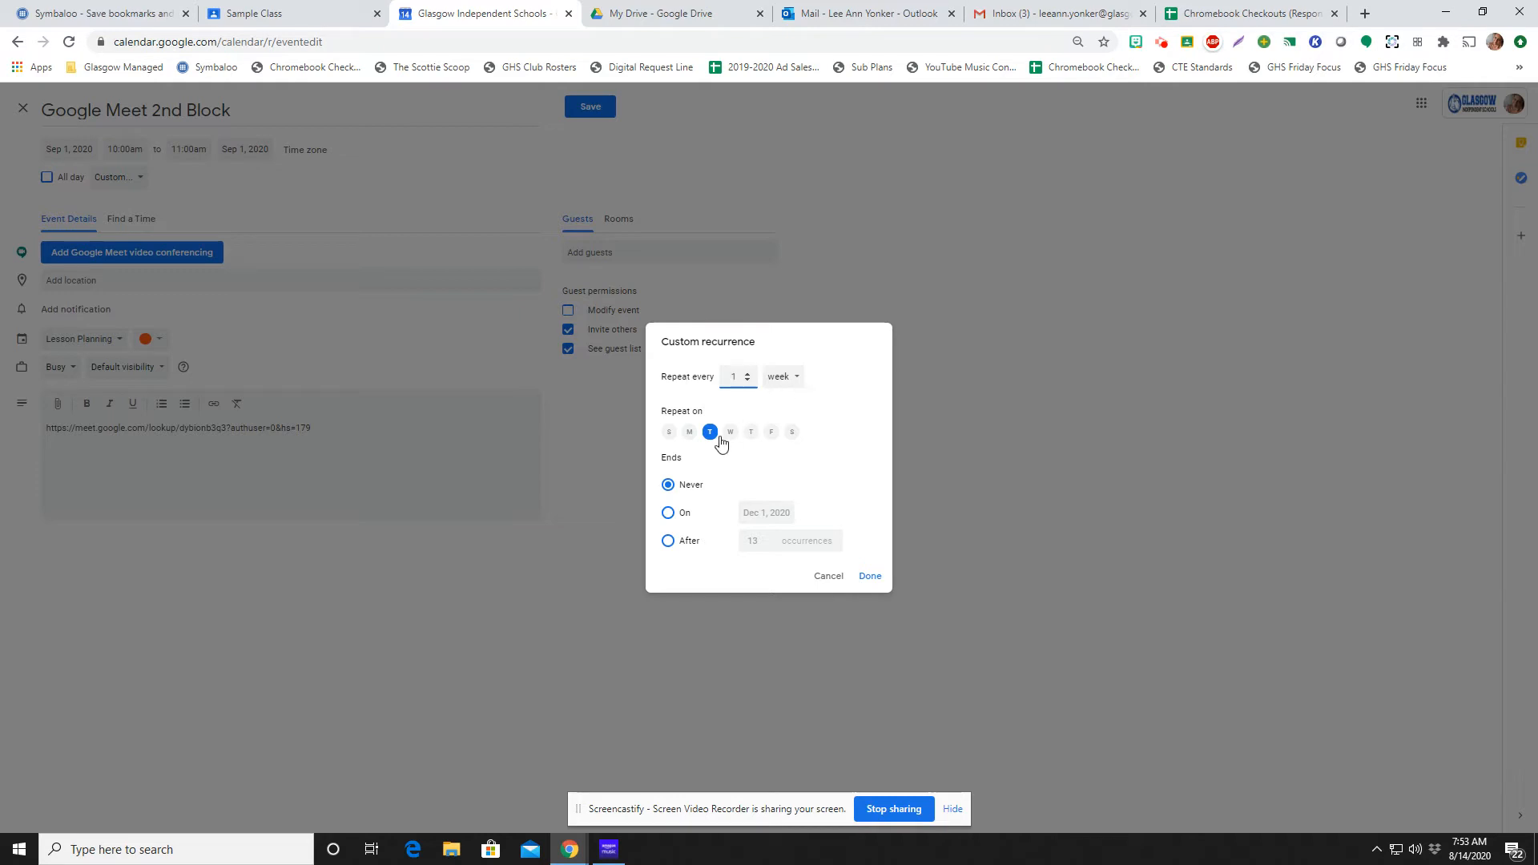
click(669, 517)
click(764, 512)
click(882, 539)
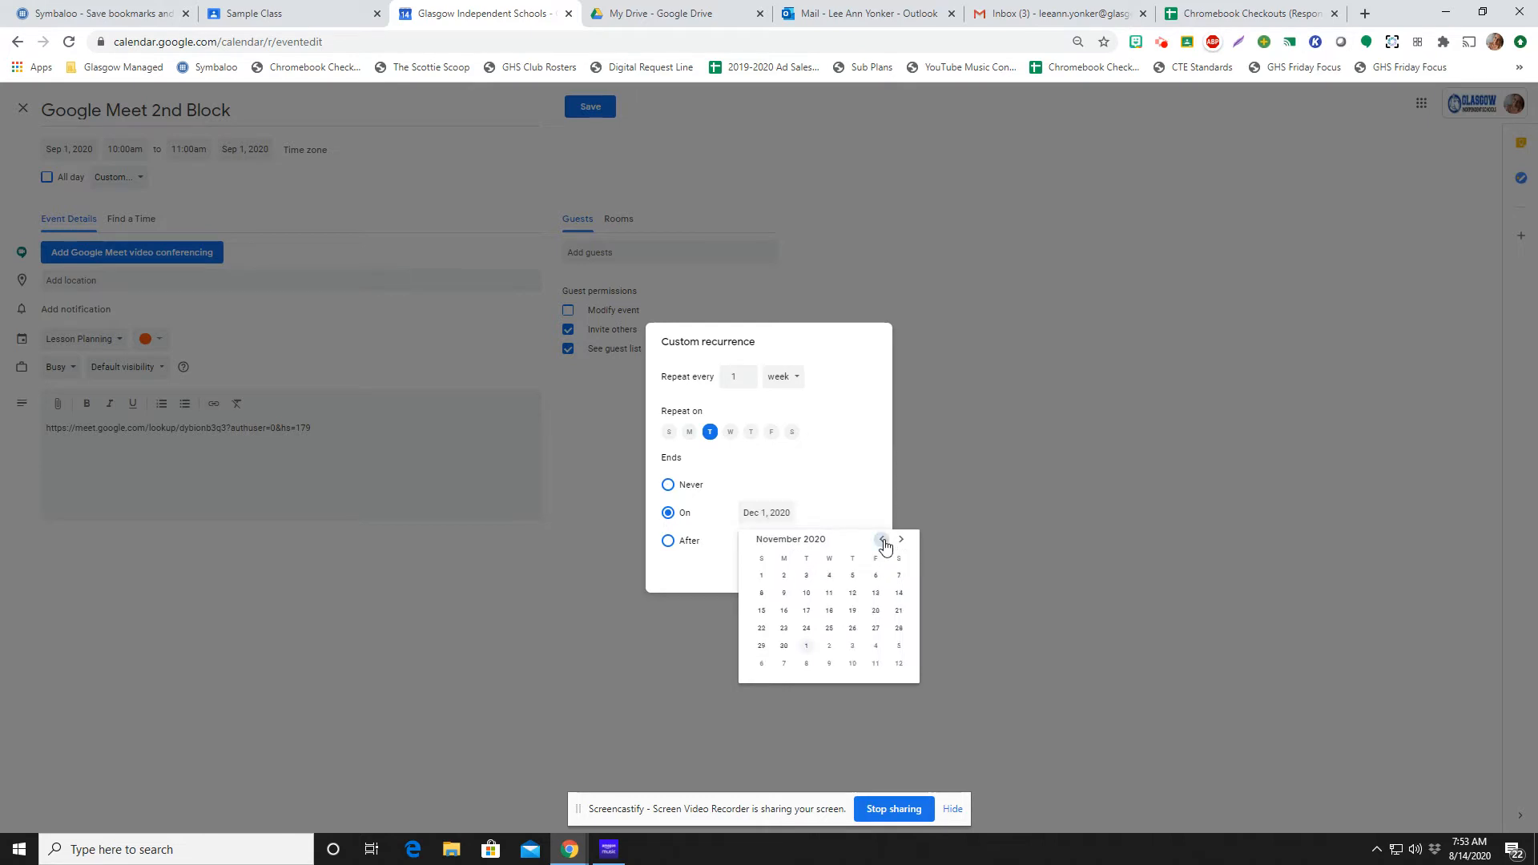
click(882, 539)
click(881, 539)
click(882, 539)
click(901, 539)
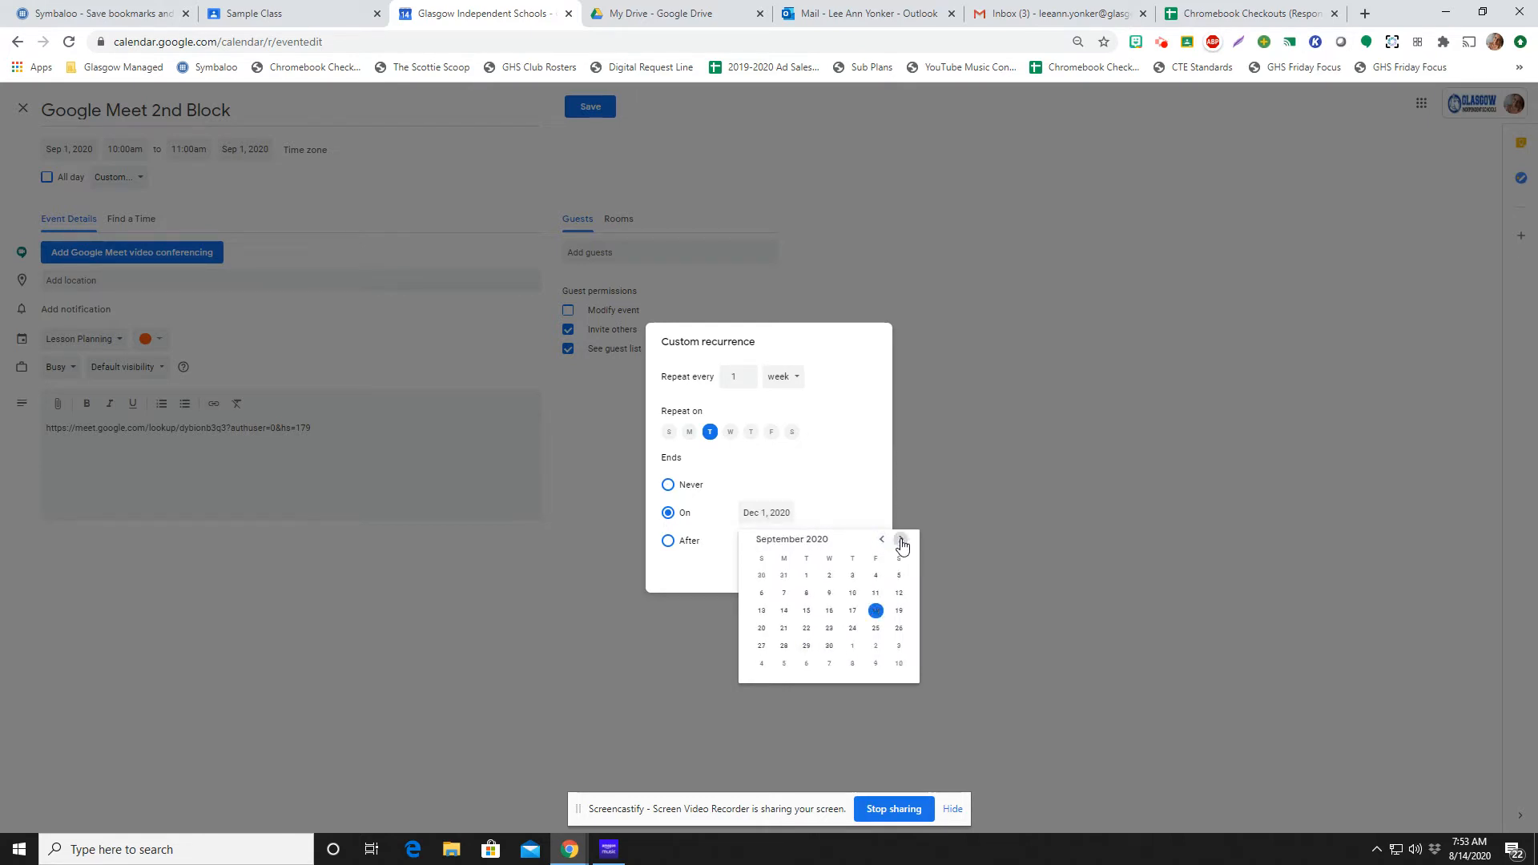
click(807, 628)
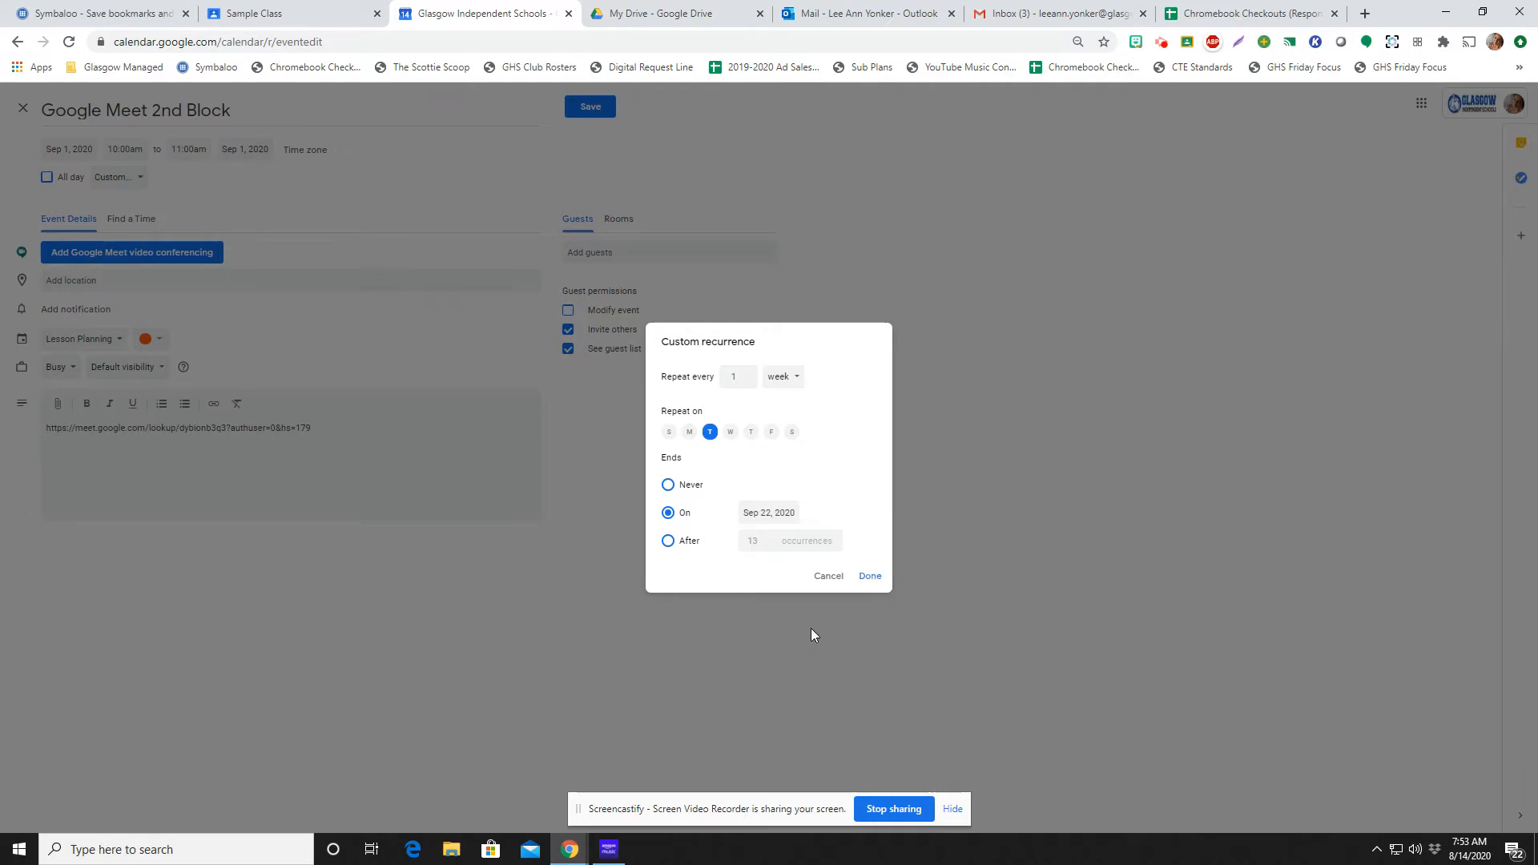
click(870, 576)
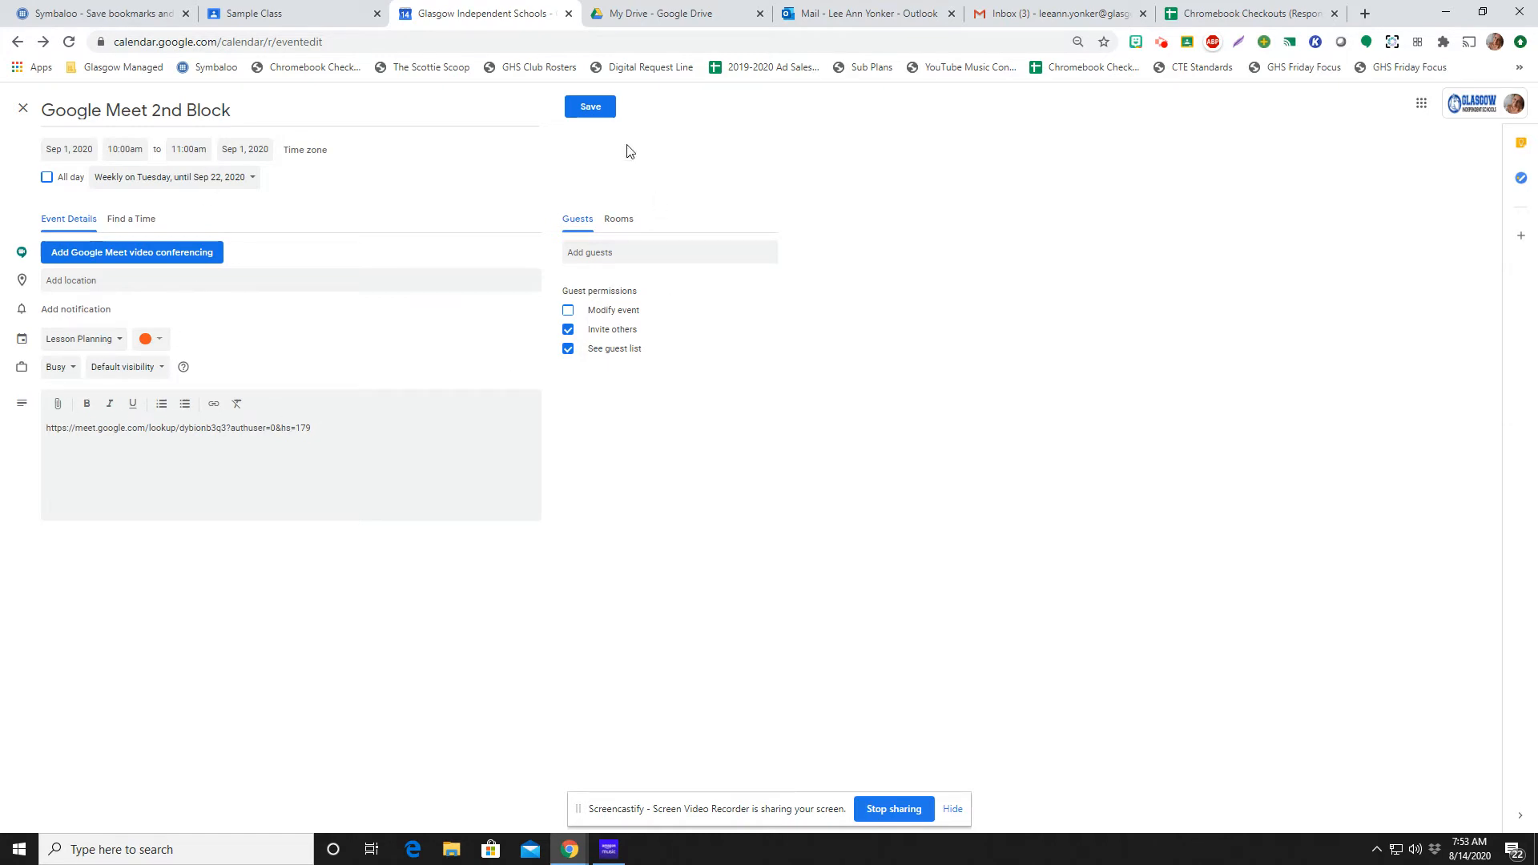
click(592, 106)
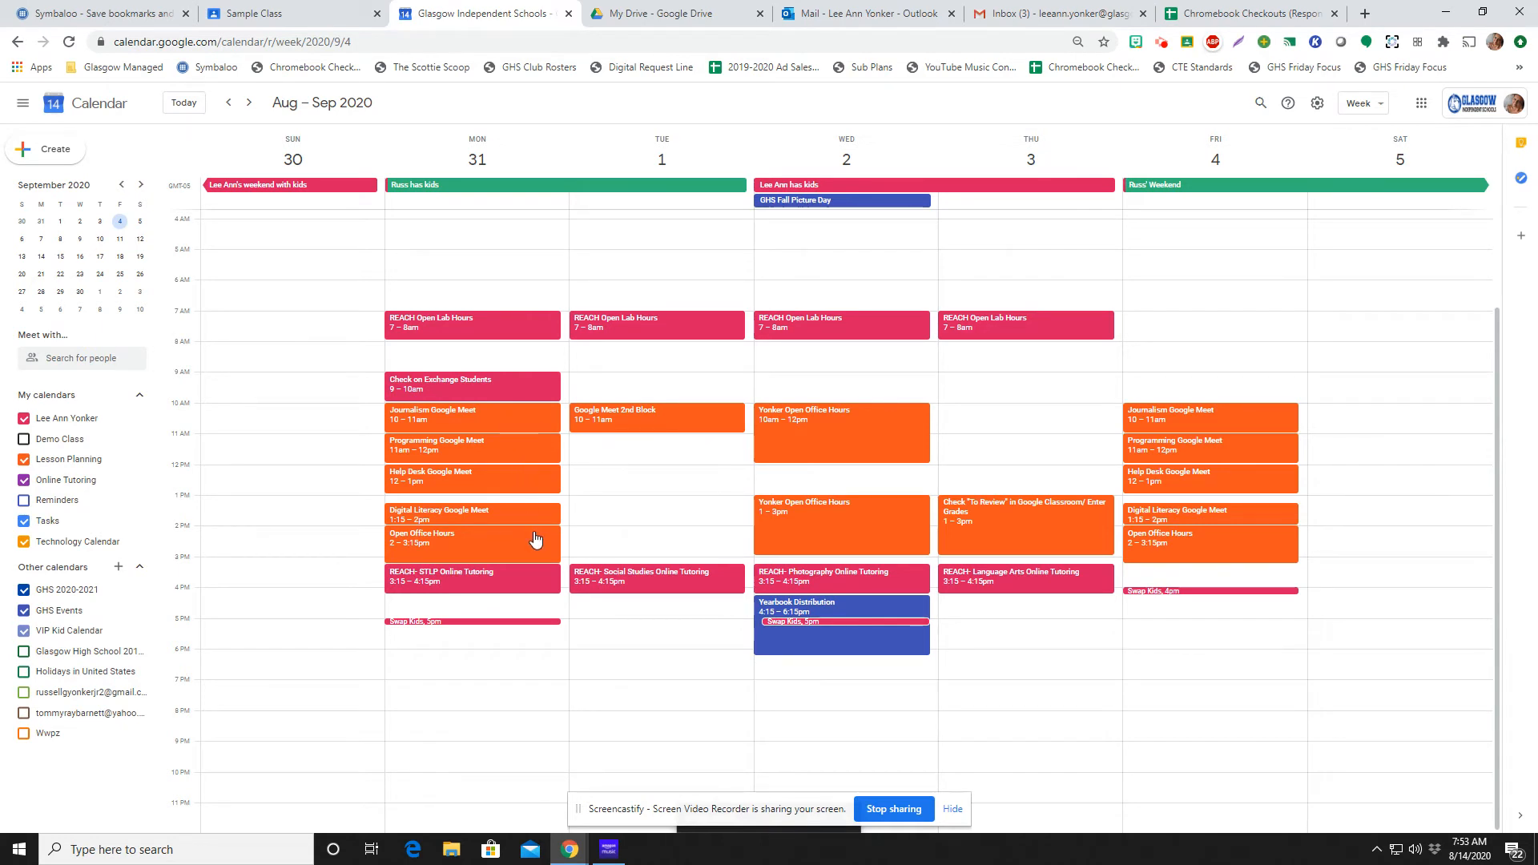
View the Google Meet 2nd Block event and test the Meet link in its description, closing both when done
click(692, 419)
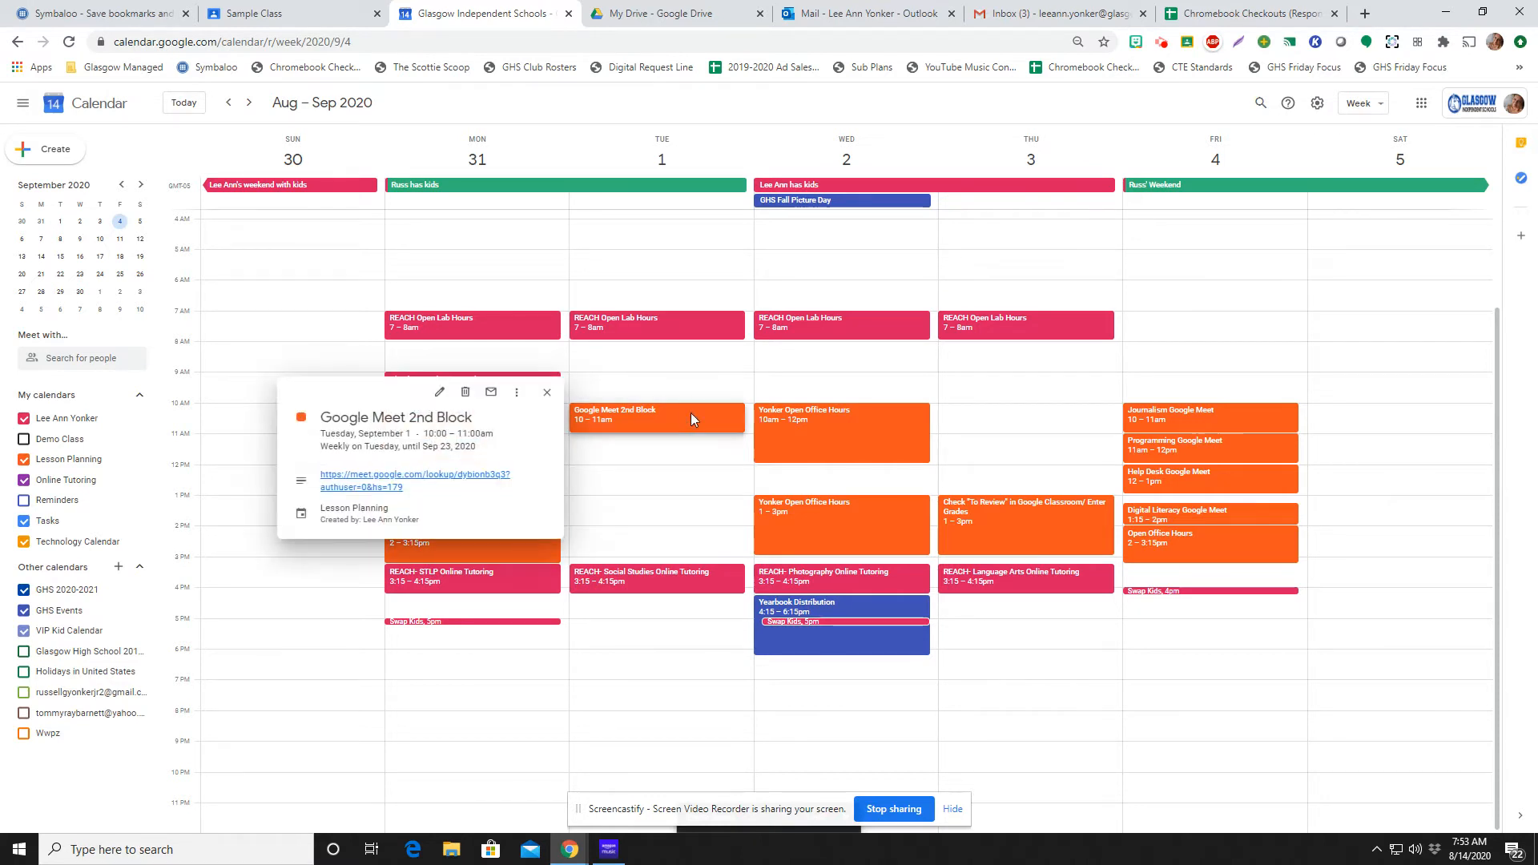
click(486, 478)
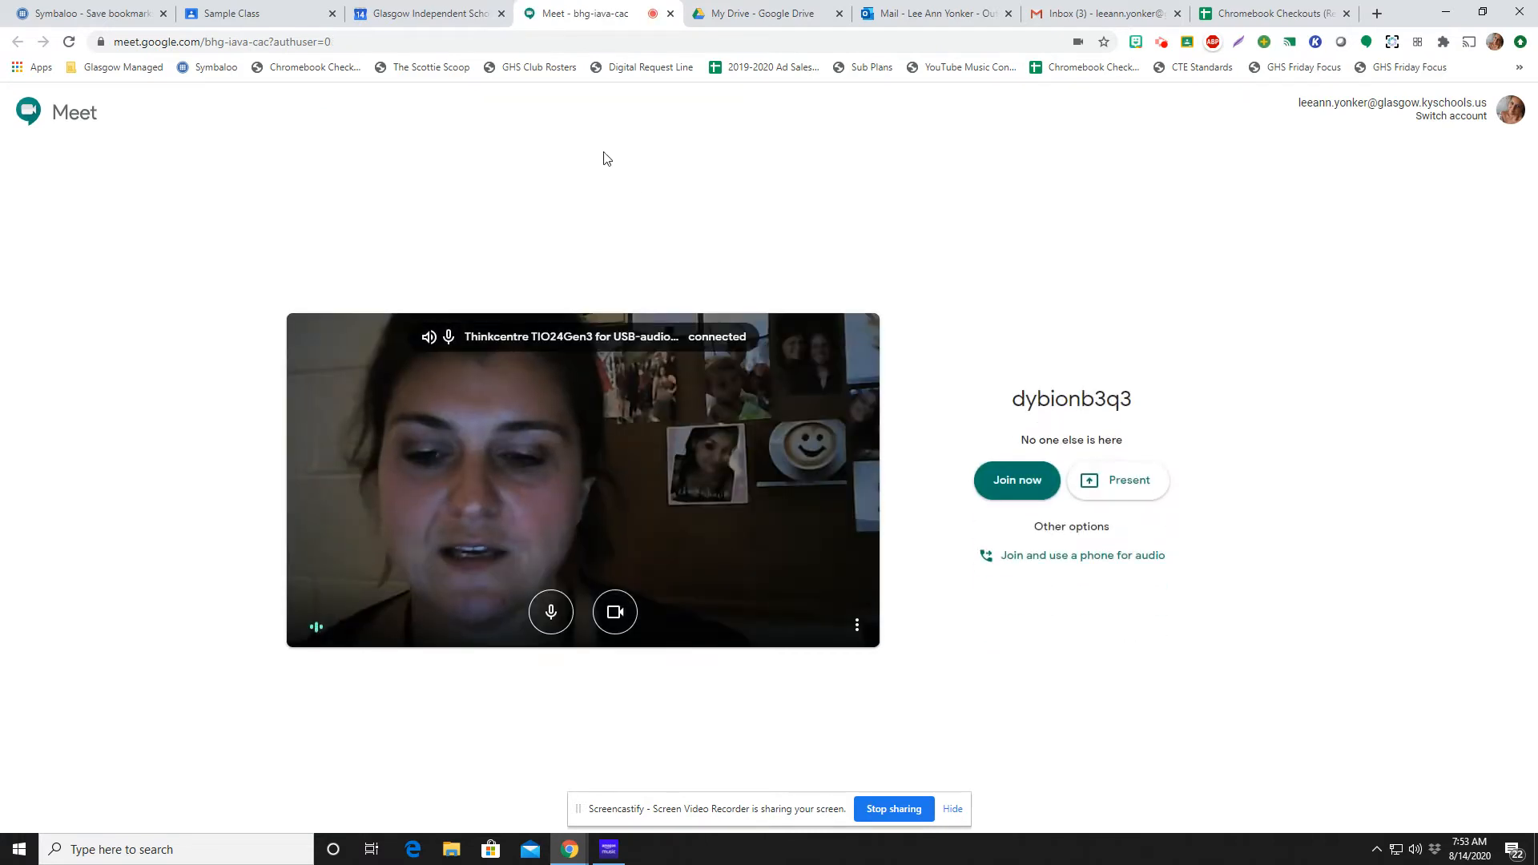
click(670, 13)
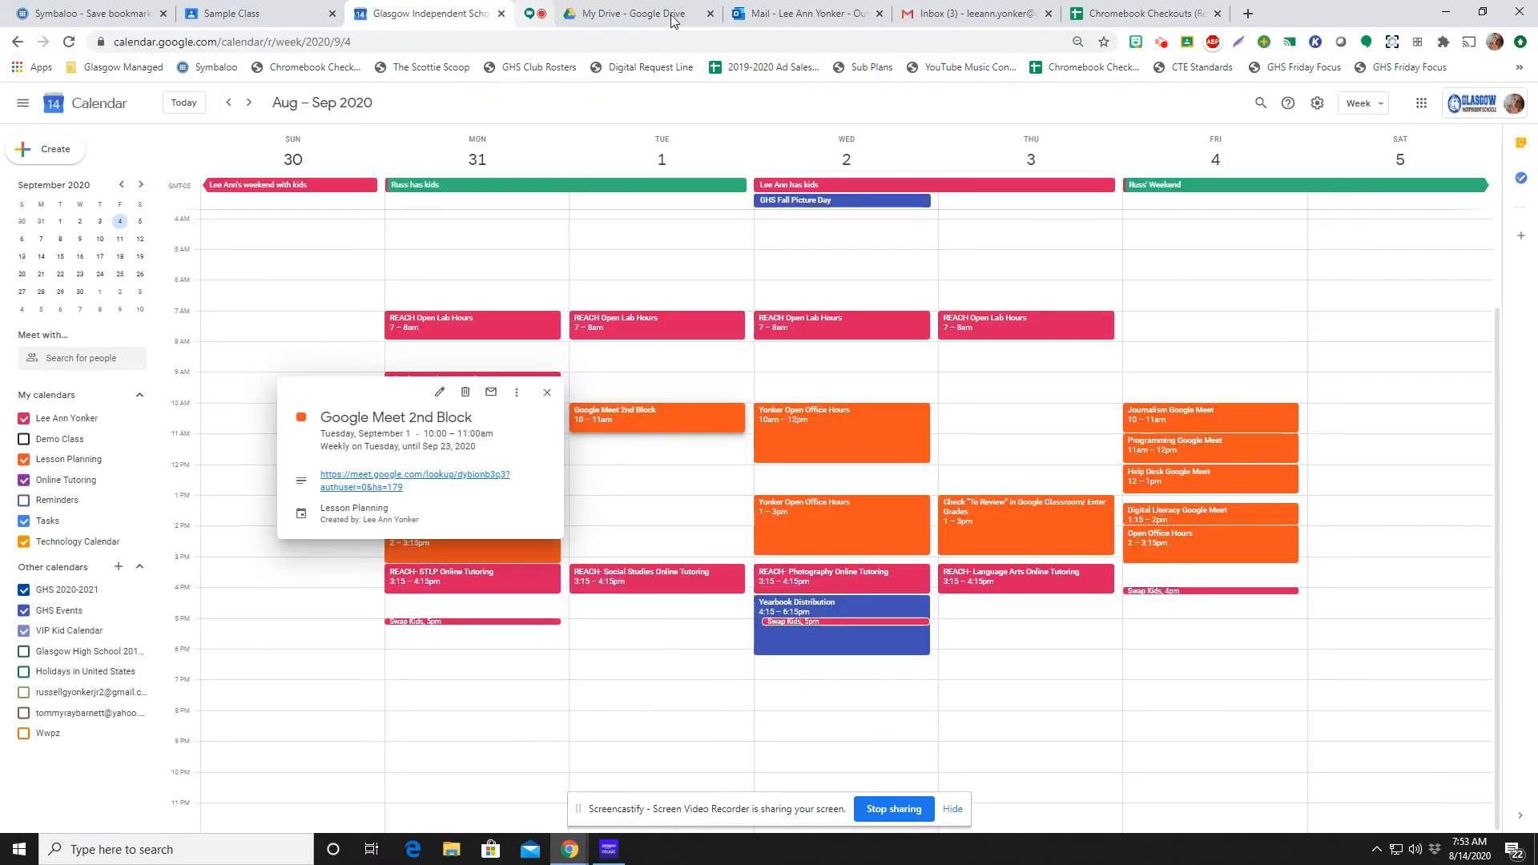
click(546, 398)
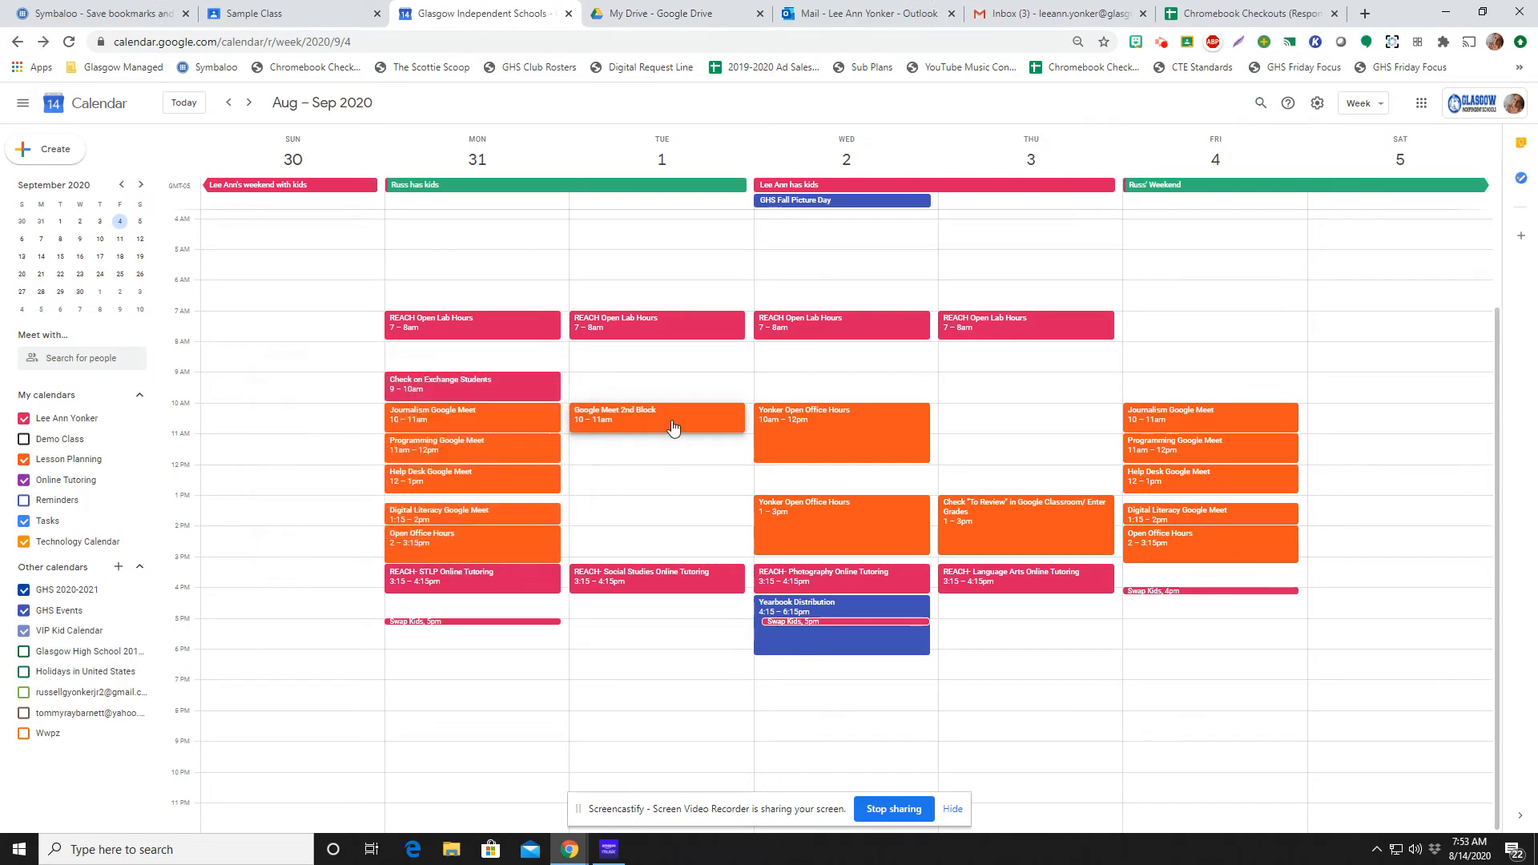
Delete the September 1 Google Meet 2nd Block event with the "This event" option
right_click(684, 414)
click(716, 431)
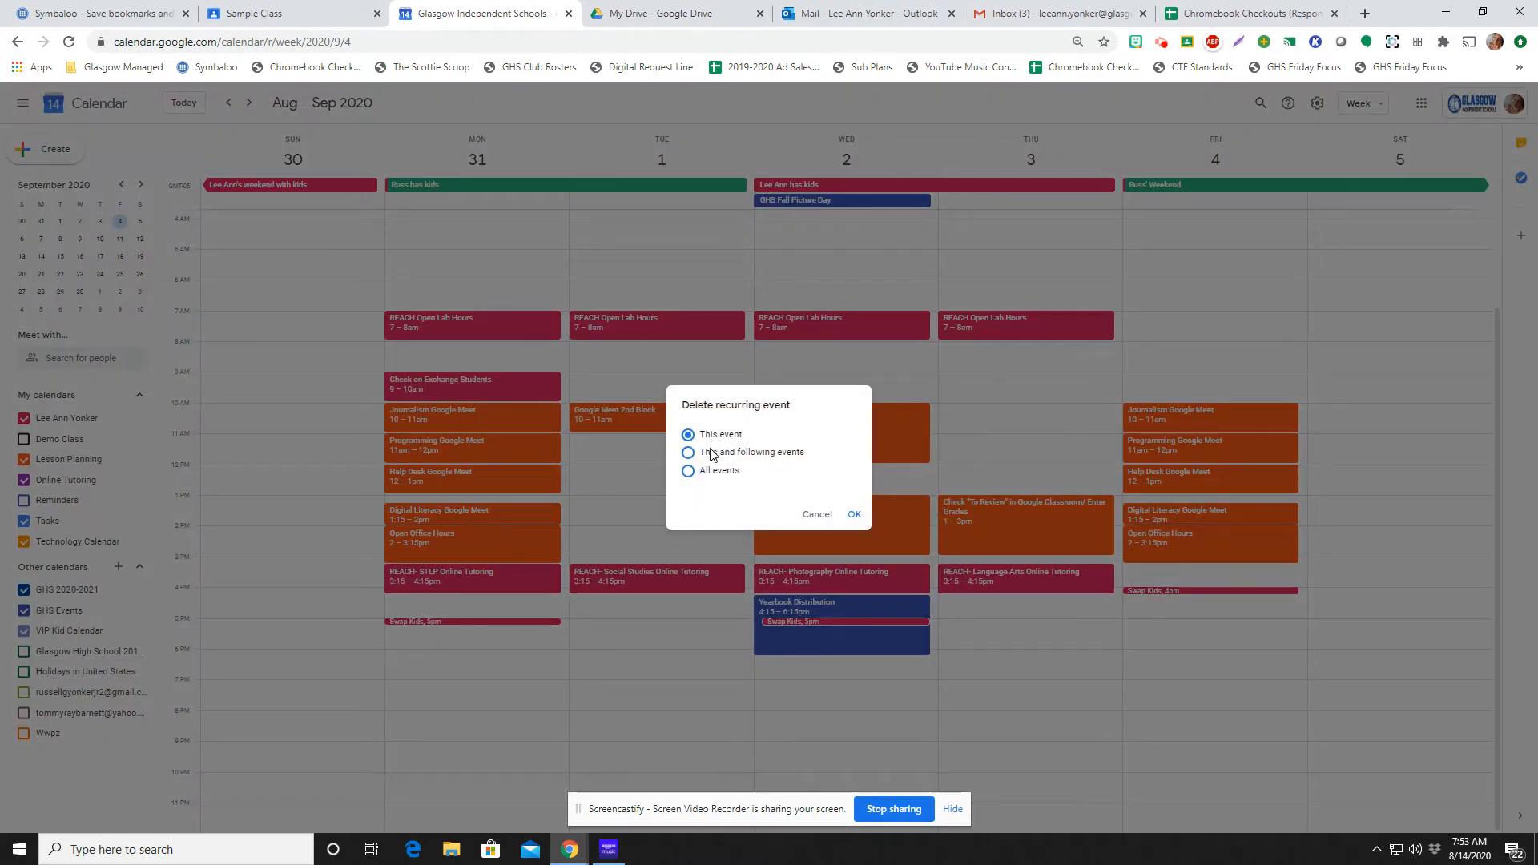
click(852, 517)
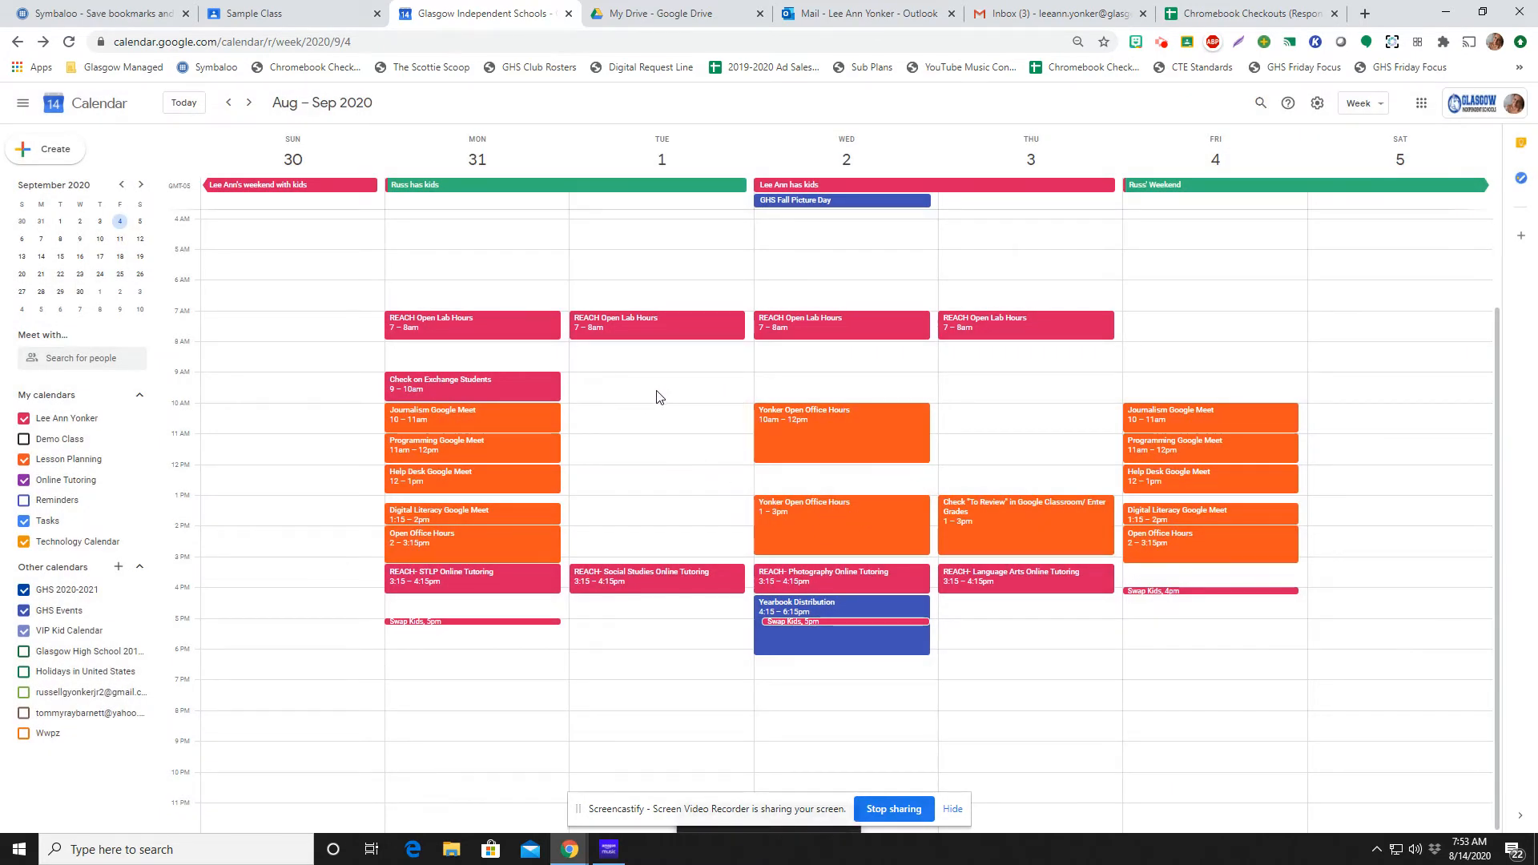
Look at the Meet link on the Sample Class stream page and return to Google Calendar
click(272, 13)
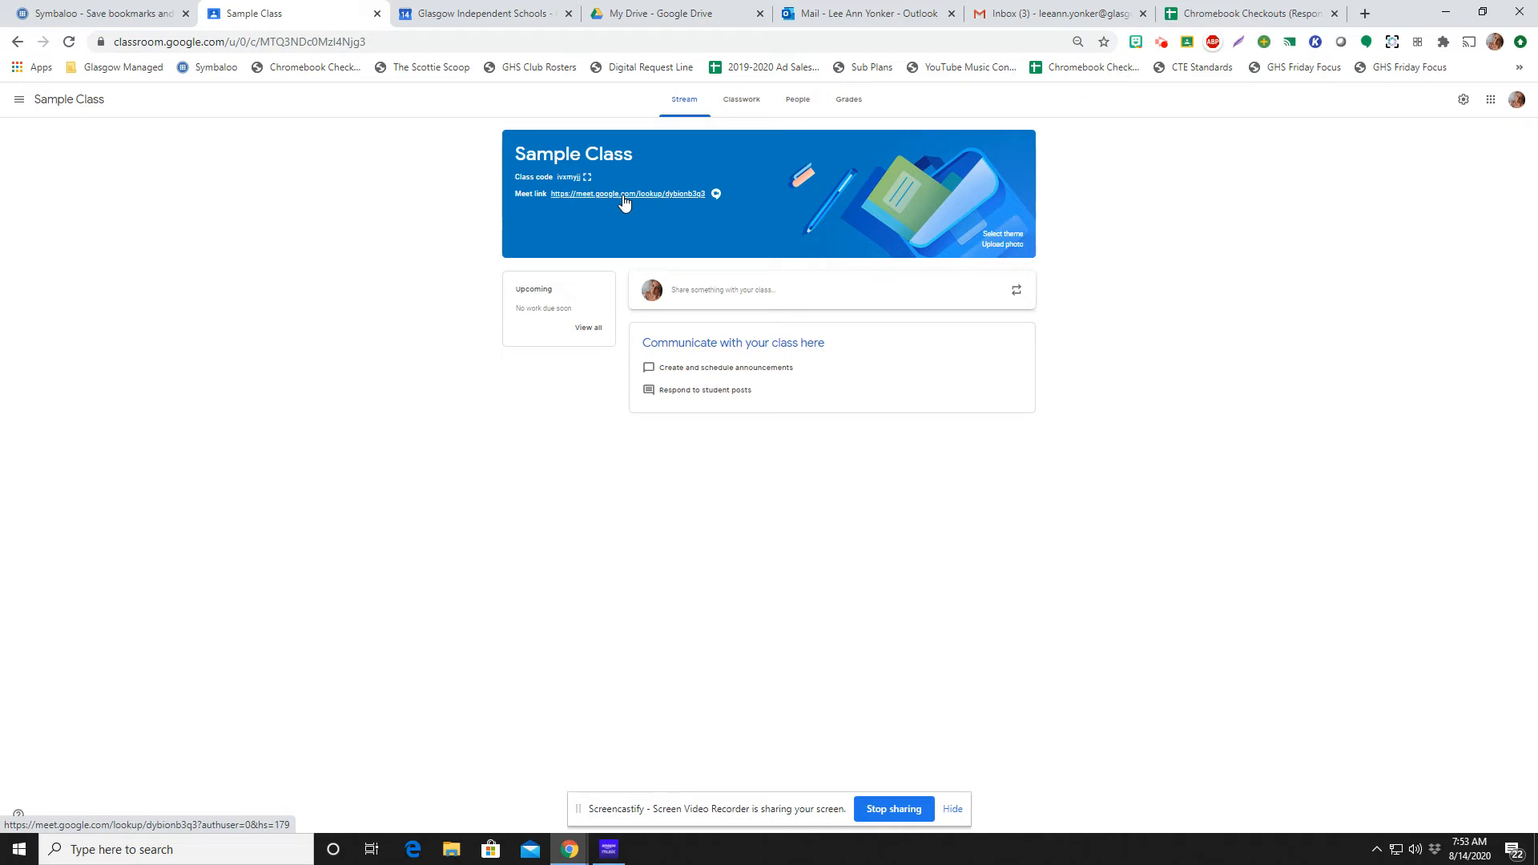
click(457, 18)
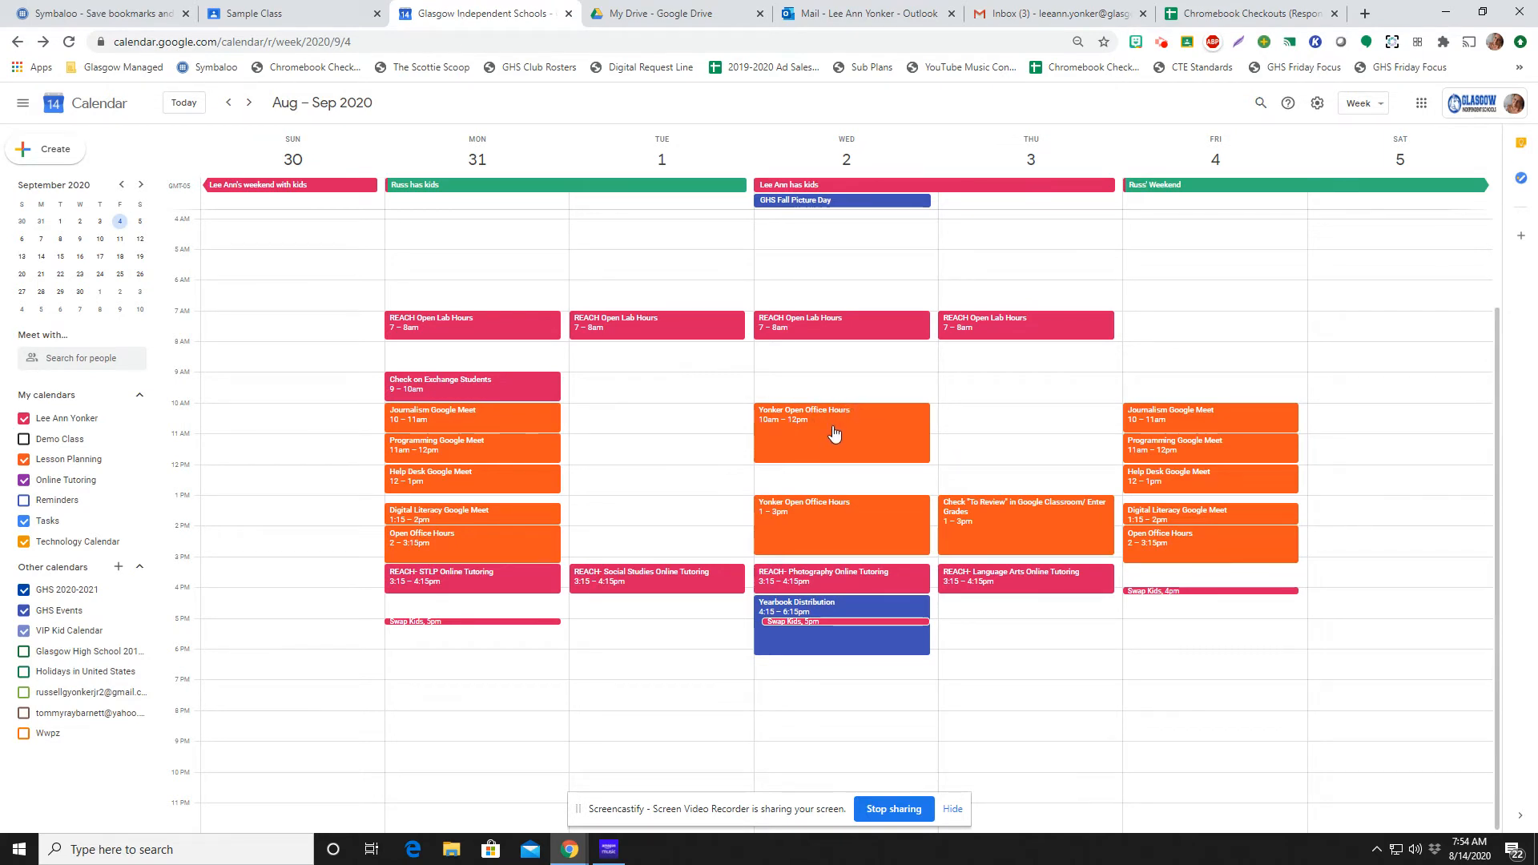
Create a Tuesday, September 1 event from 10:00am to 11:00am titled "Office Hours" and add Google Meet video conferencing to it
click(698, 416)
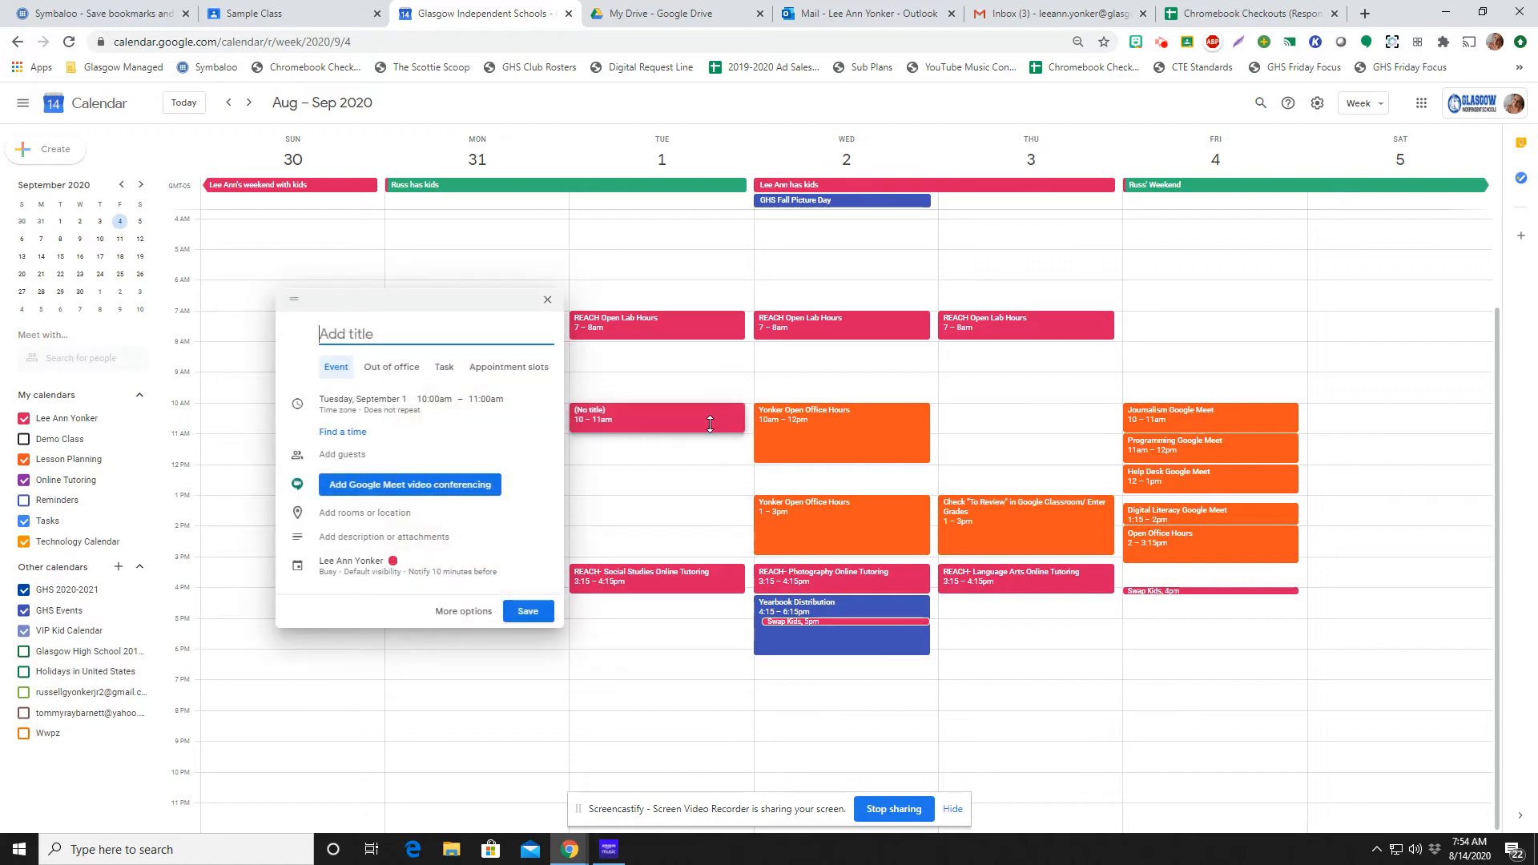
click(464, 611)
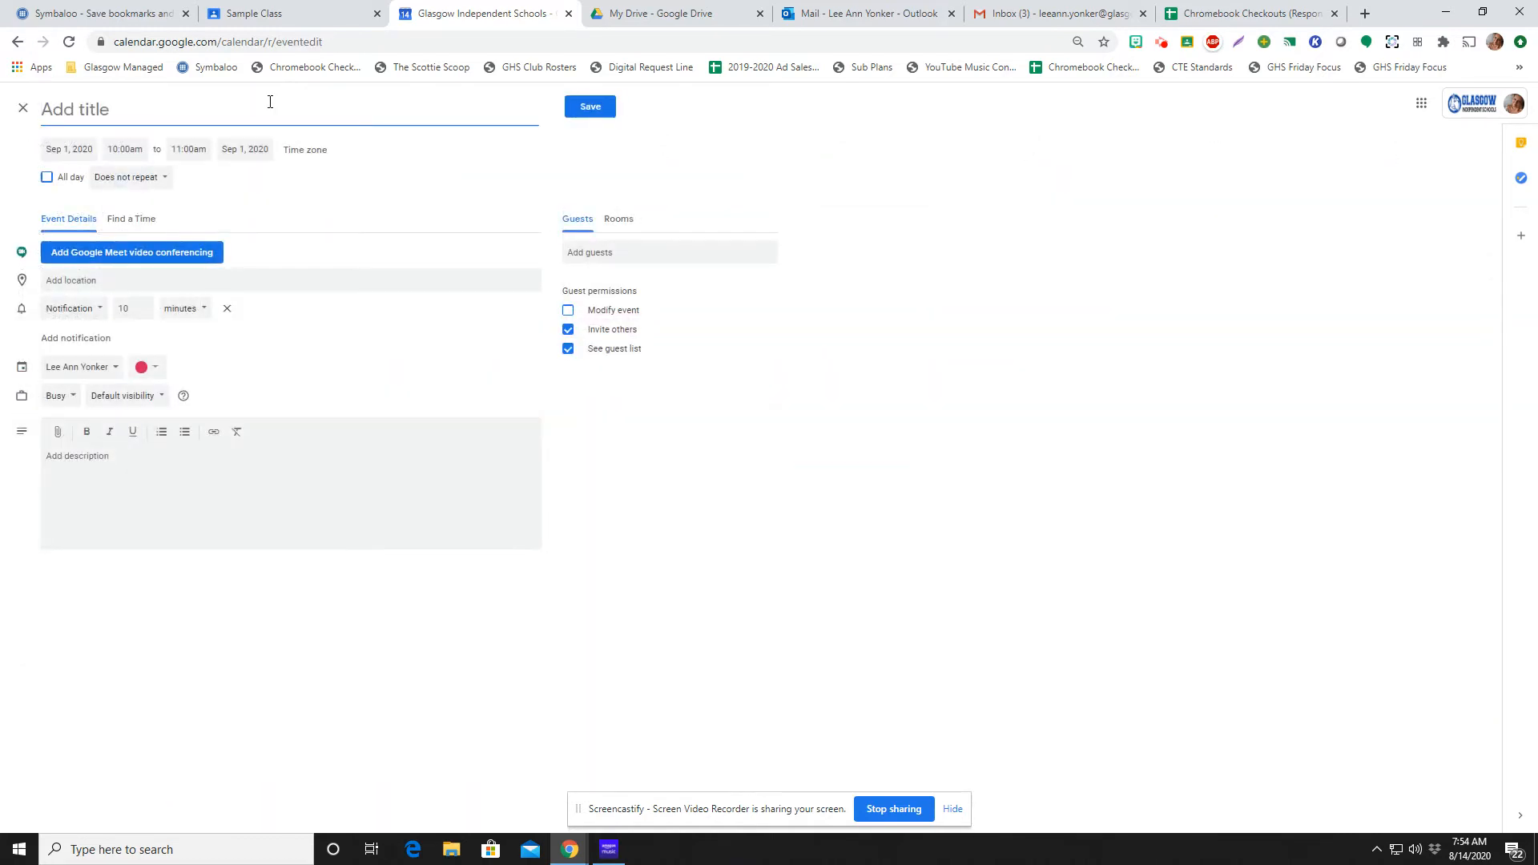
text(Office Hou)
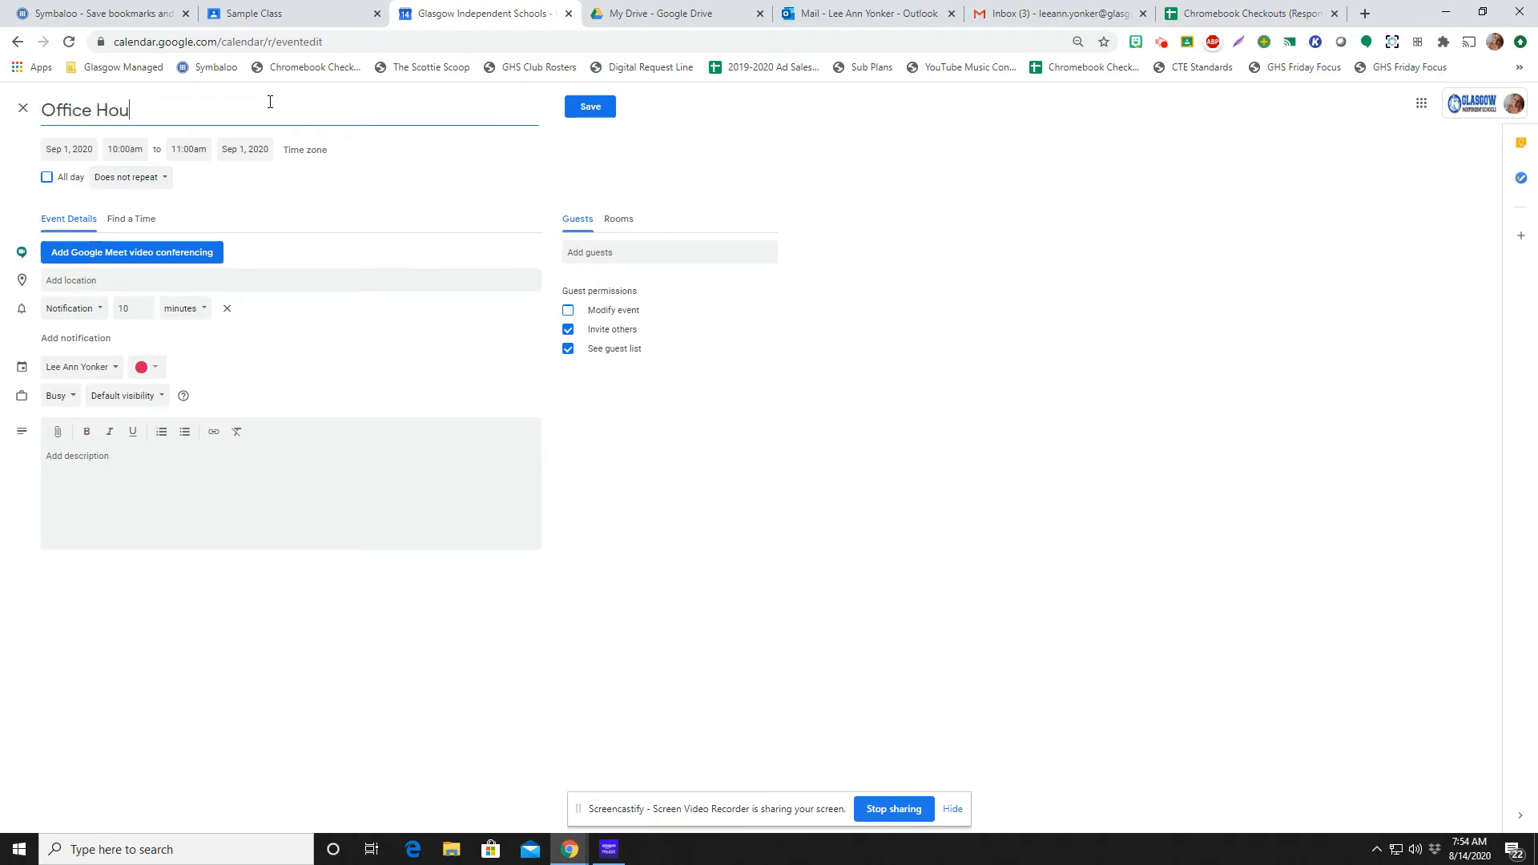
text(rs)
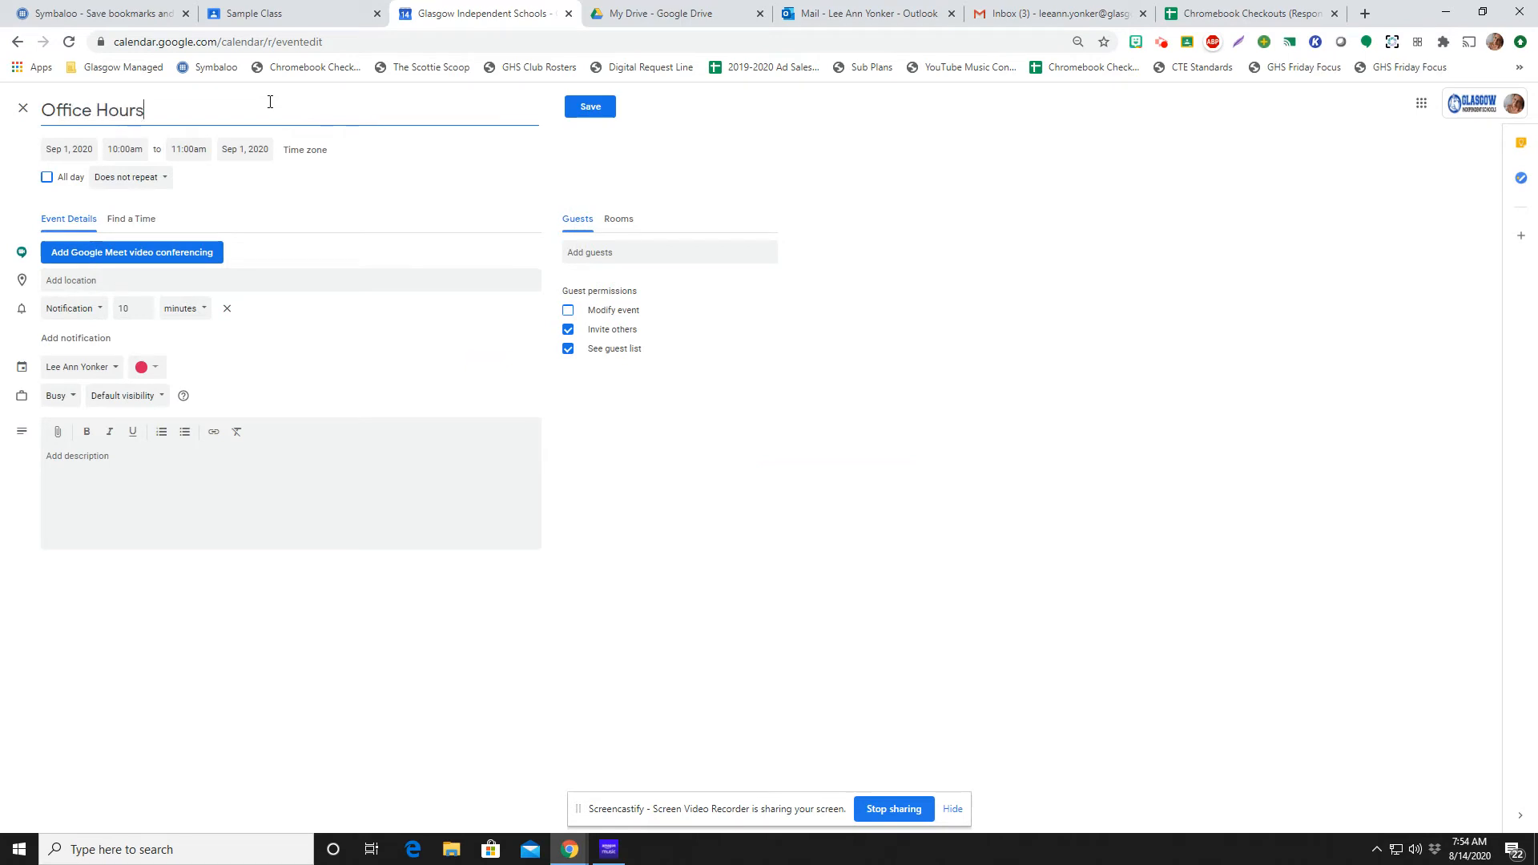
click(191, 255)
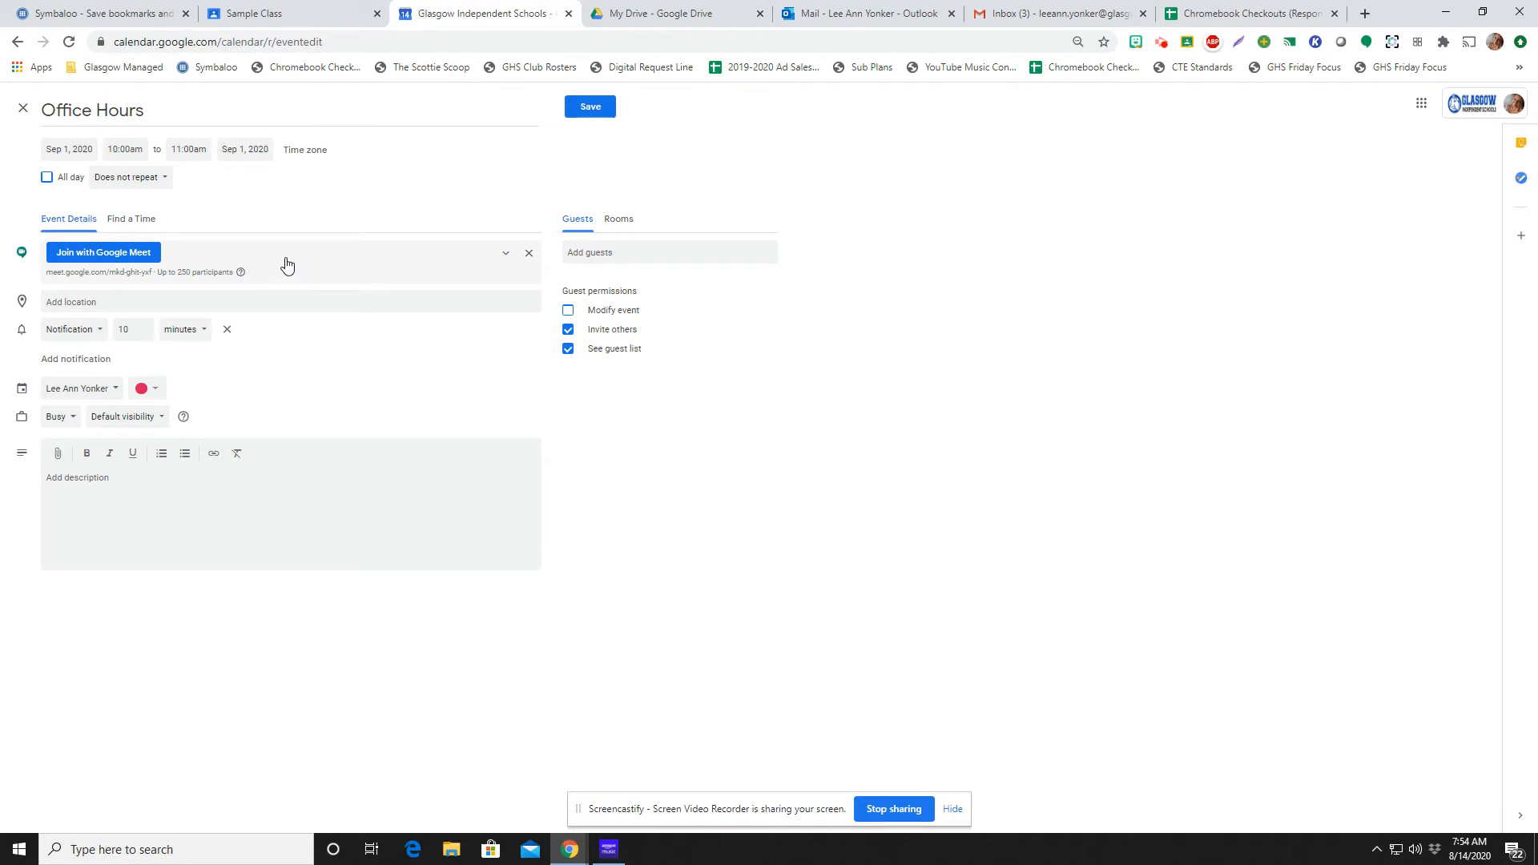
Set the Office Hours event to repeat every week on Tuesday until Sep 22, 2020, and save the event
click(118, 177)
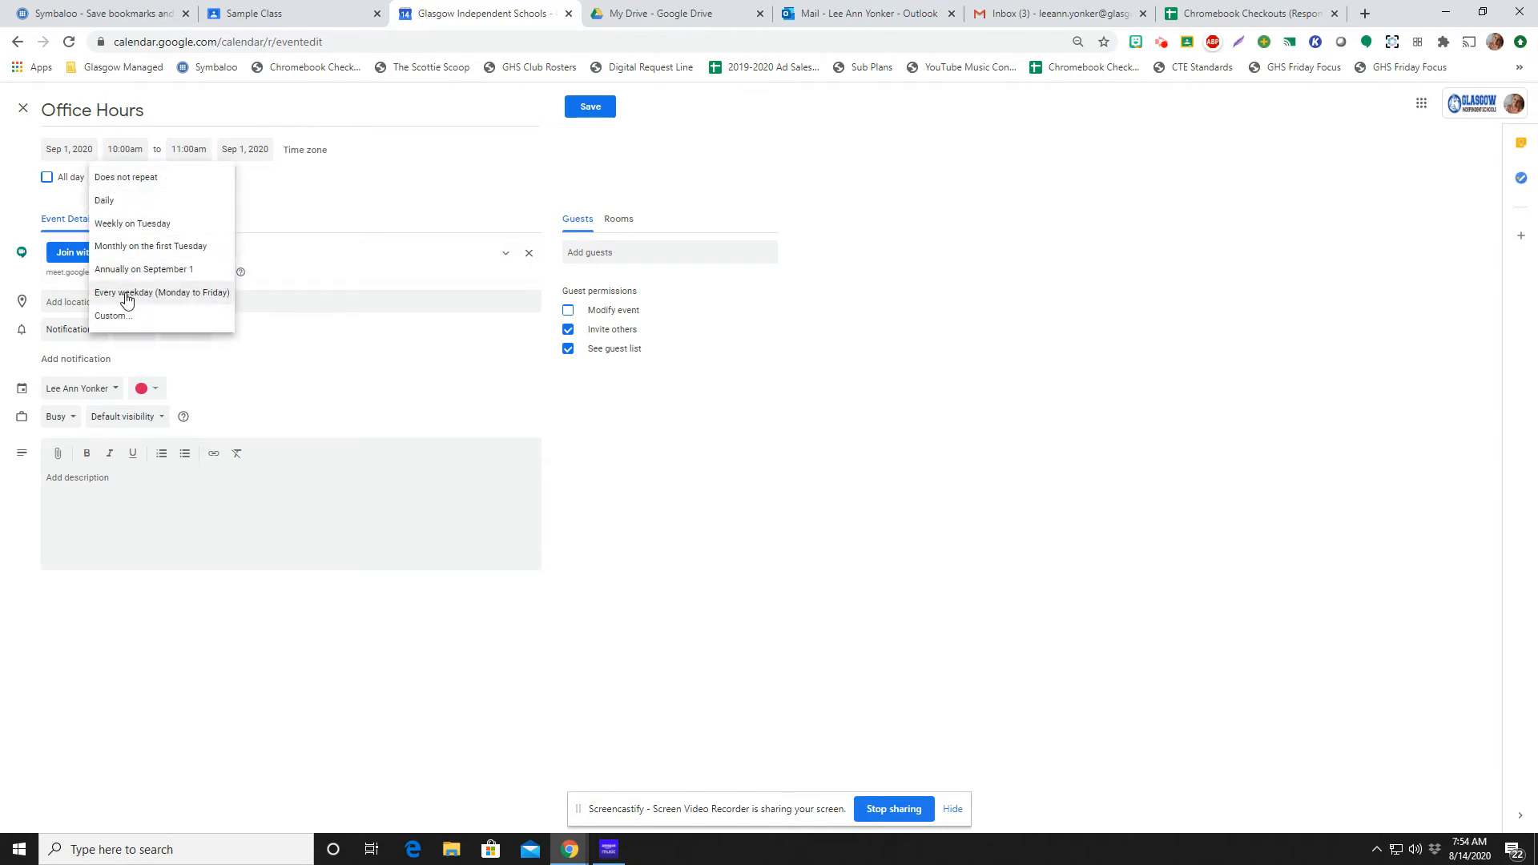
click(132, 319)
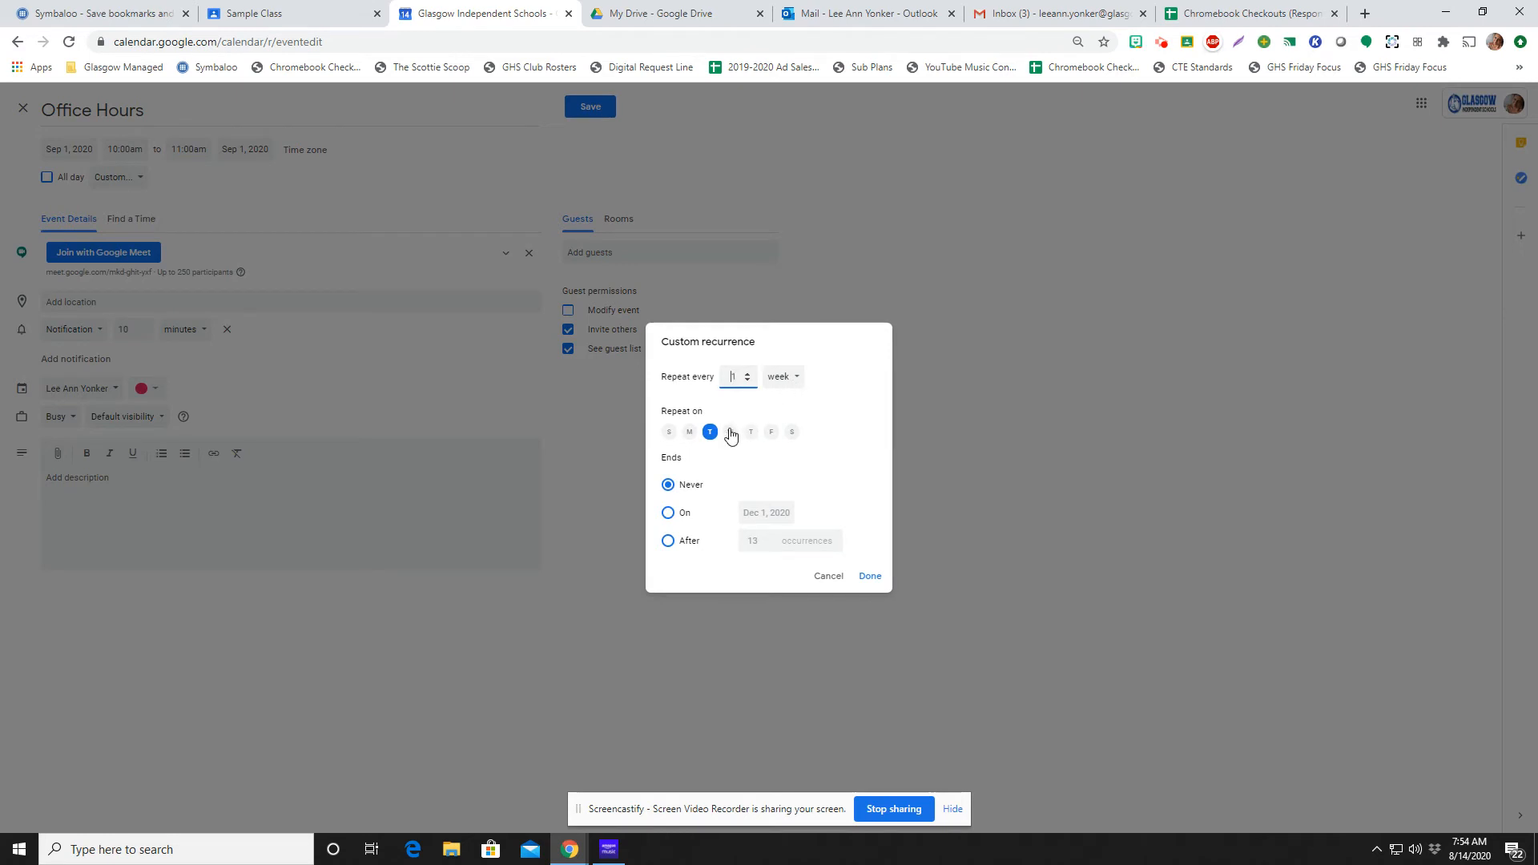
click(668, 513)
click(766, 512)
click(881, 539)
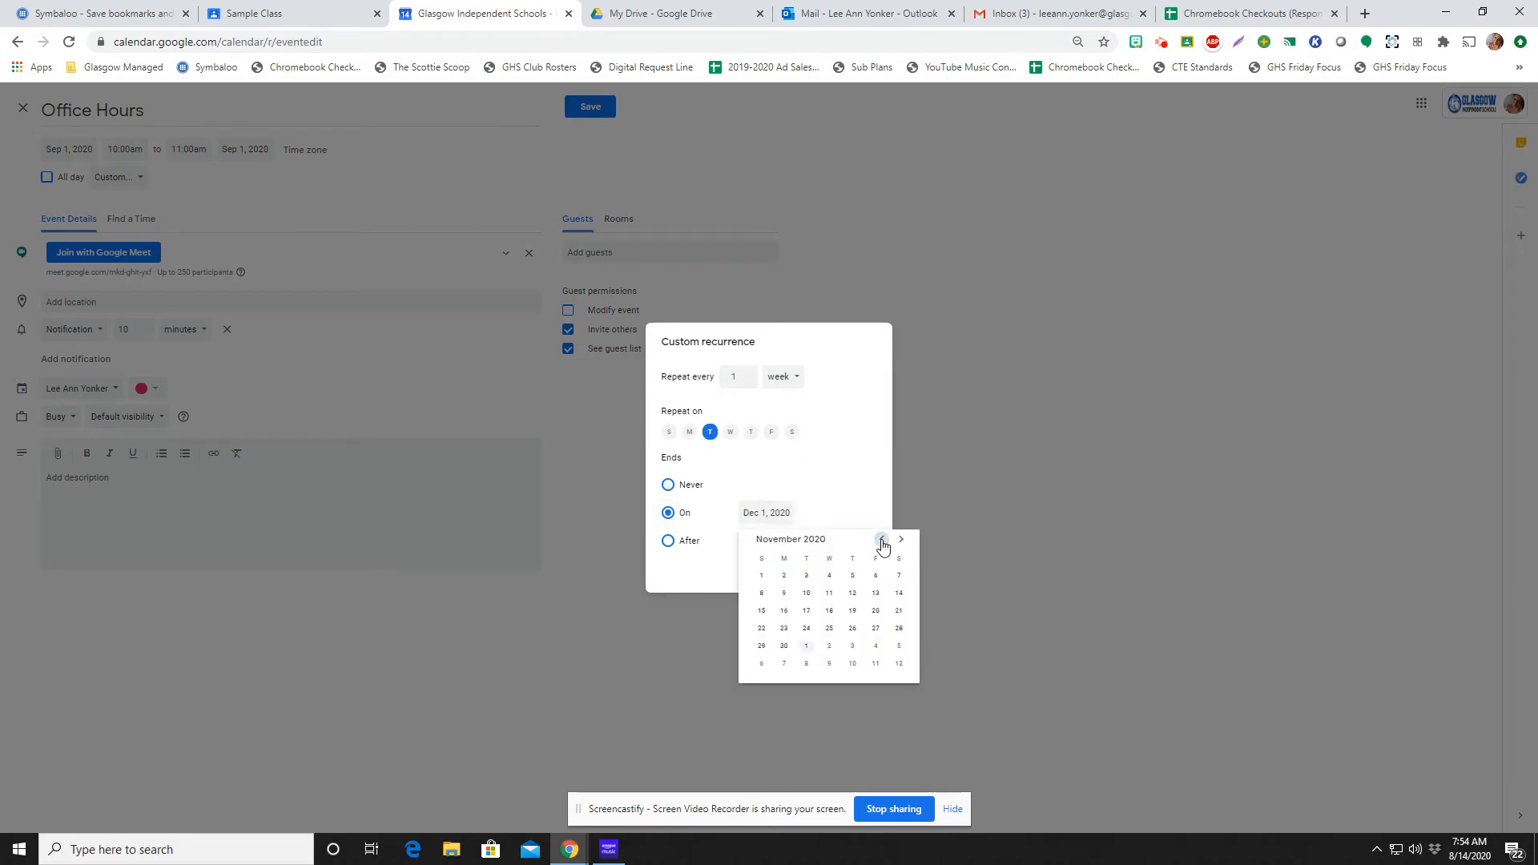
click(881, 539)
click(881, 539)
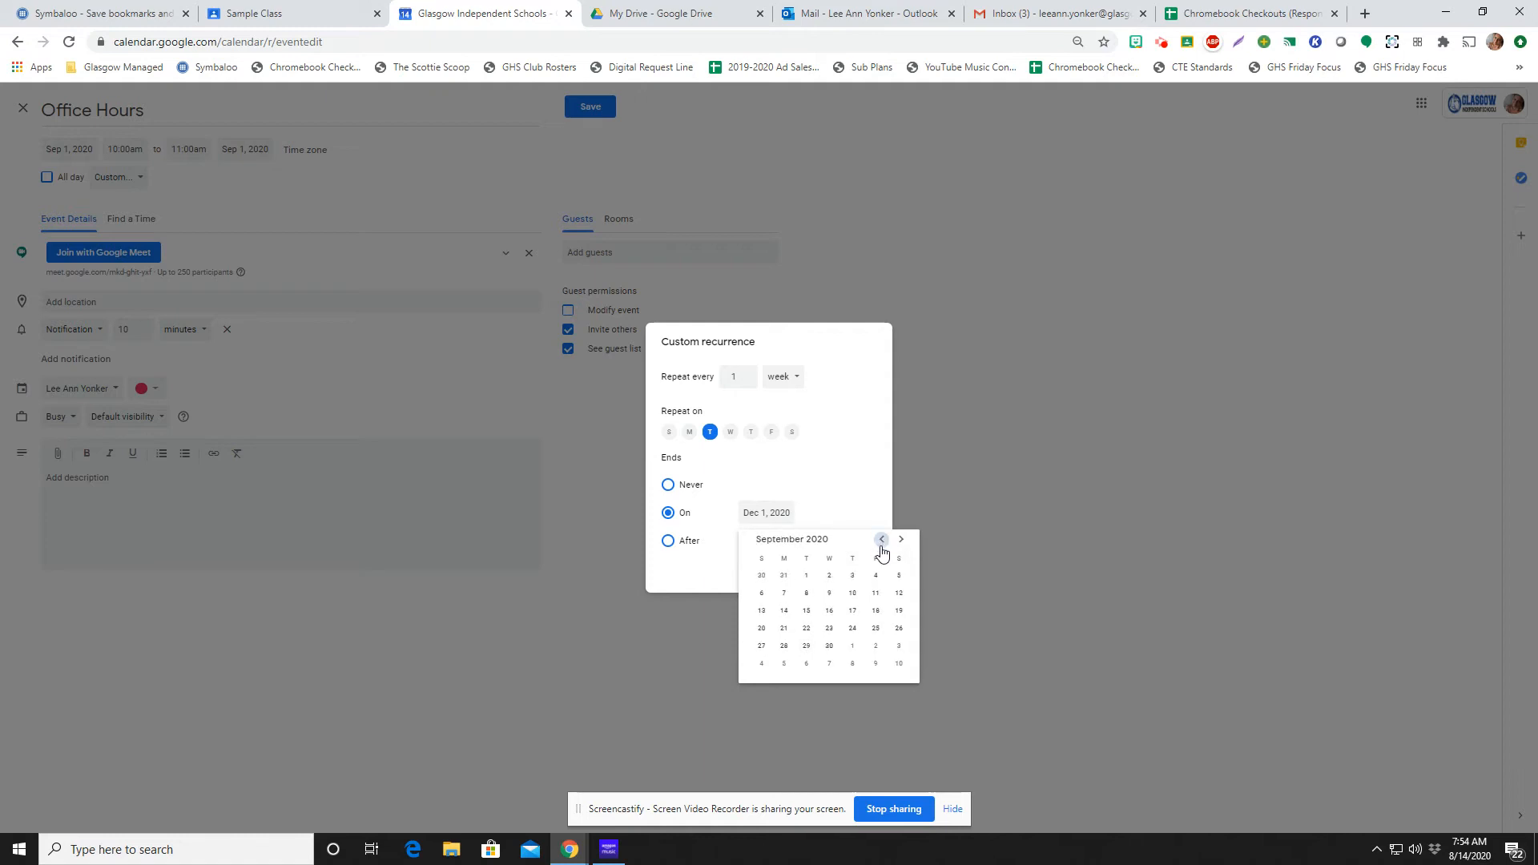
click(806, 629)
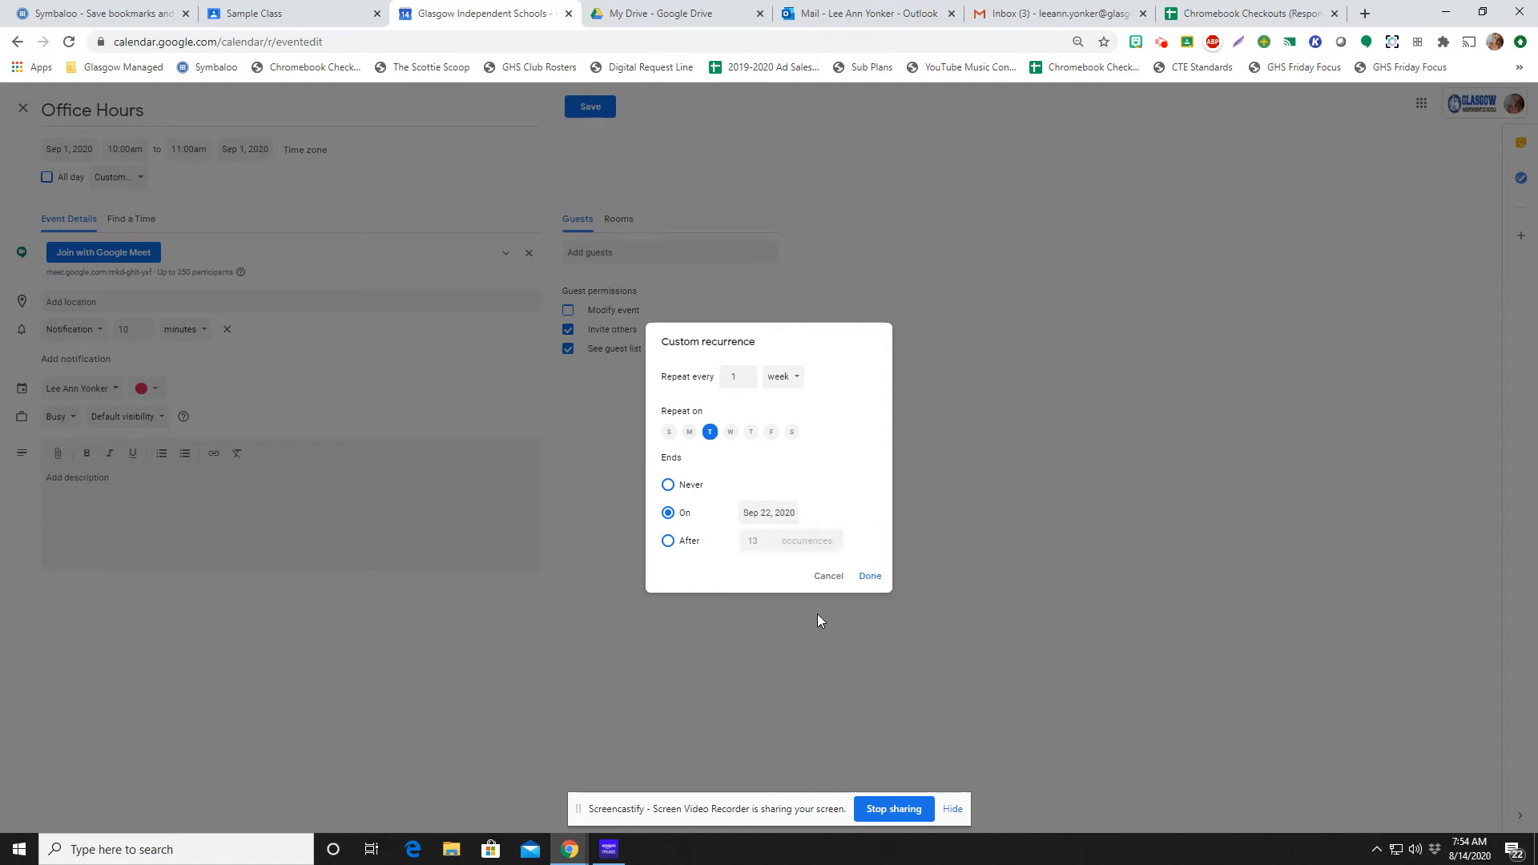
click(861, 575)
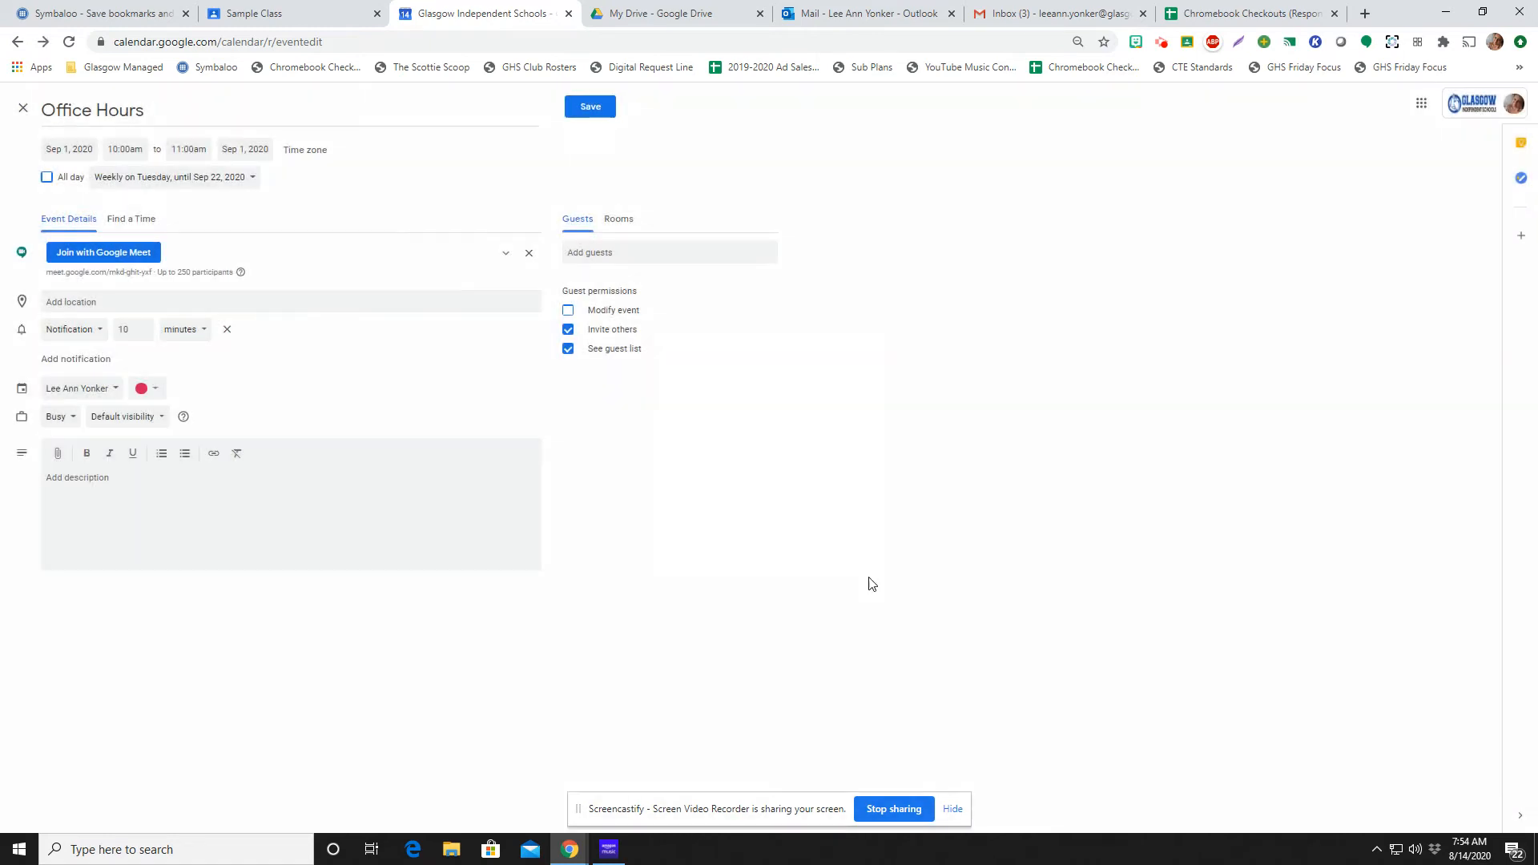
right_click(108, 278)
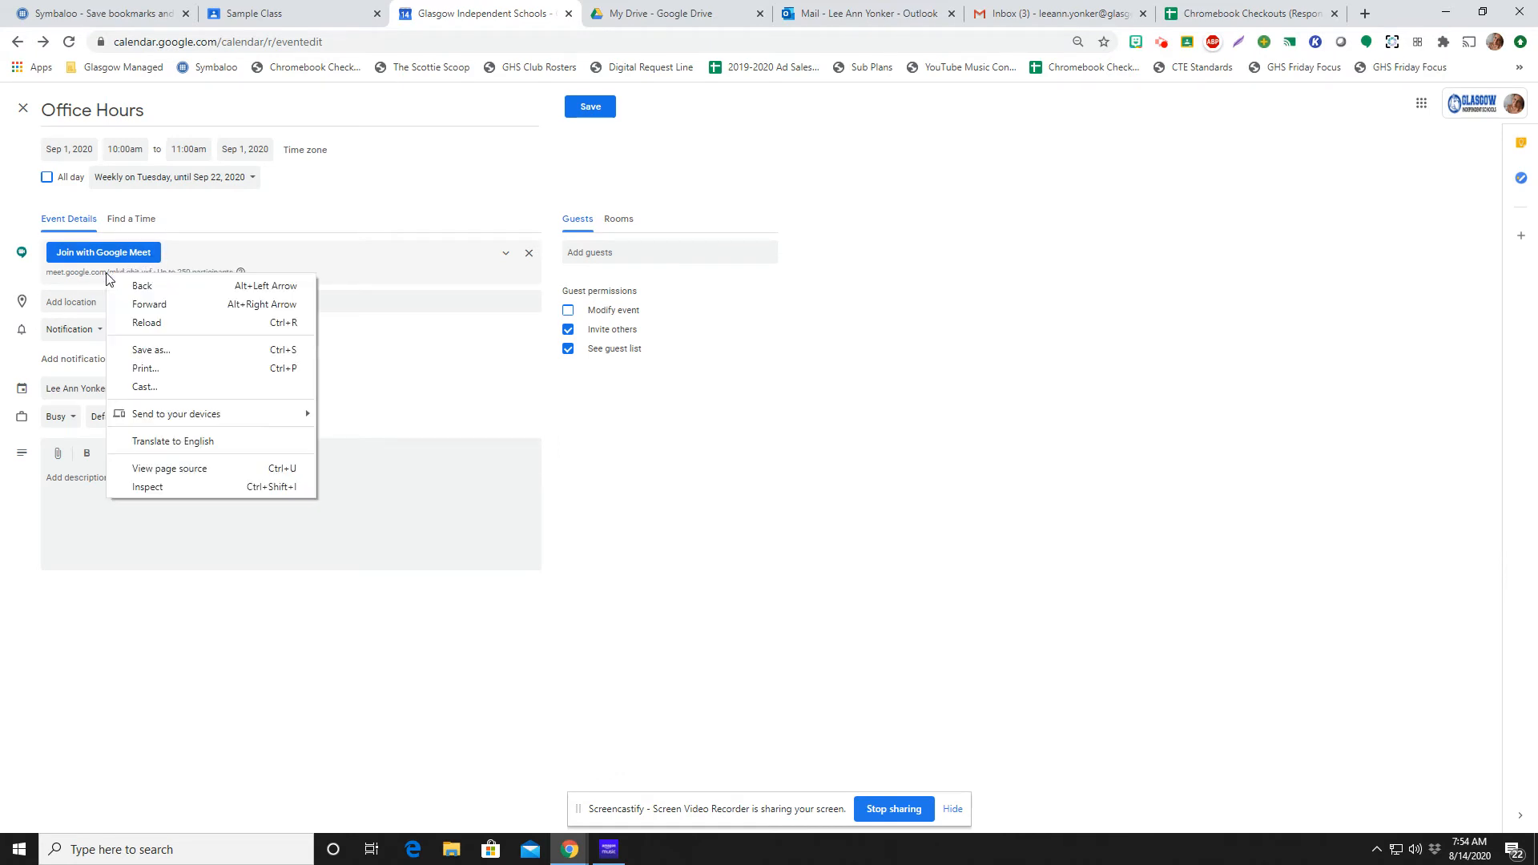
click(463, 352)
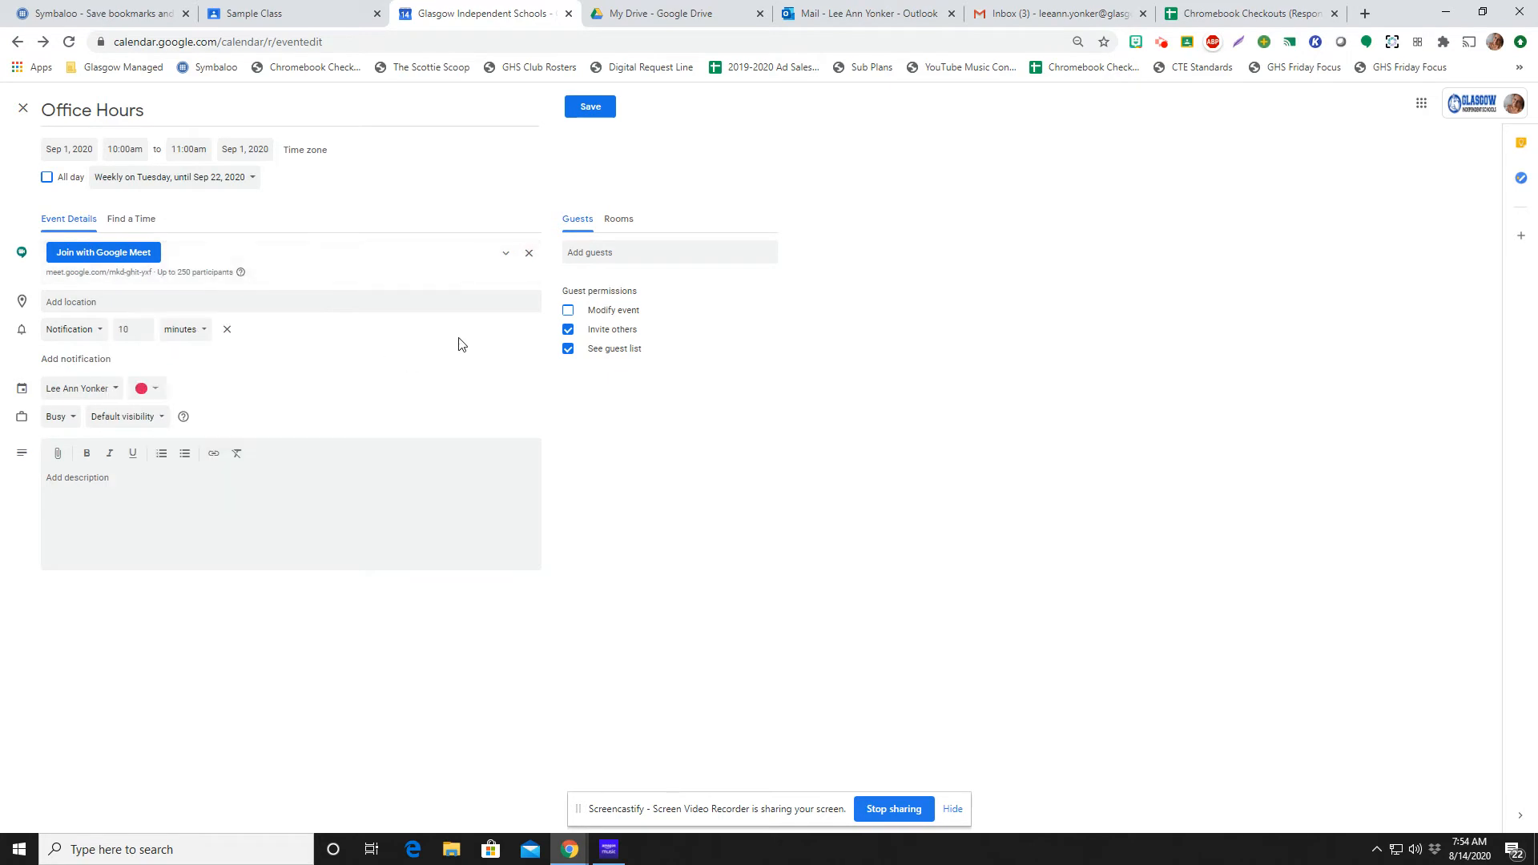
click(591, 107)
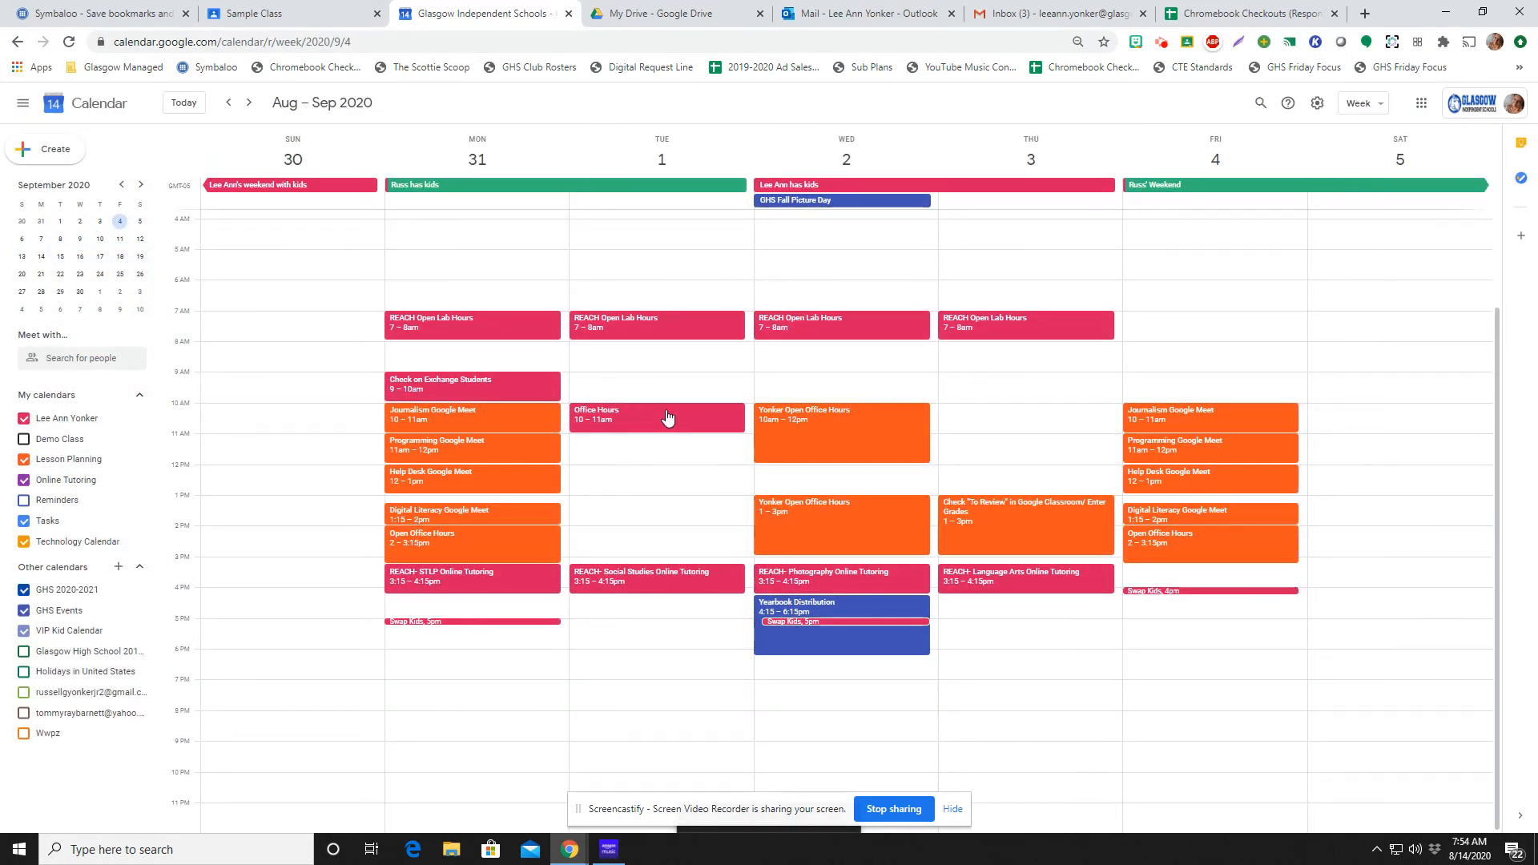
Copy the Meet joining link from the September 1 Office Hours event and start a new material in Sample Class's classwork
click(667, 417)
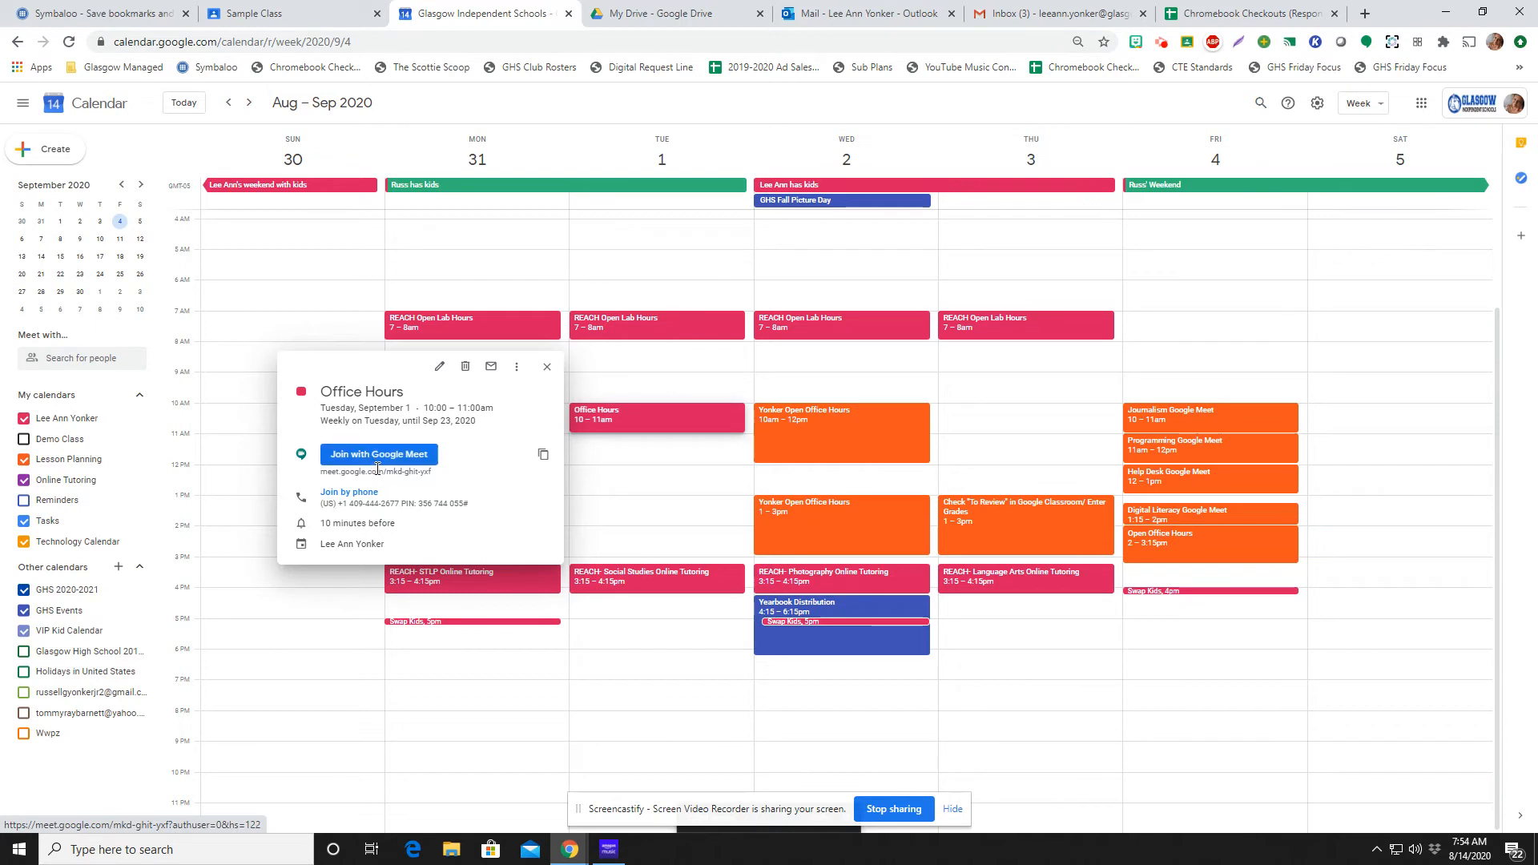
click(544, 456)
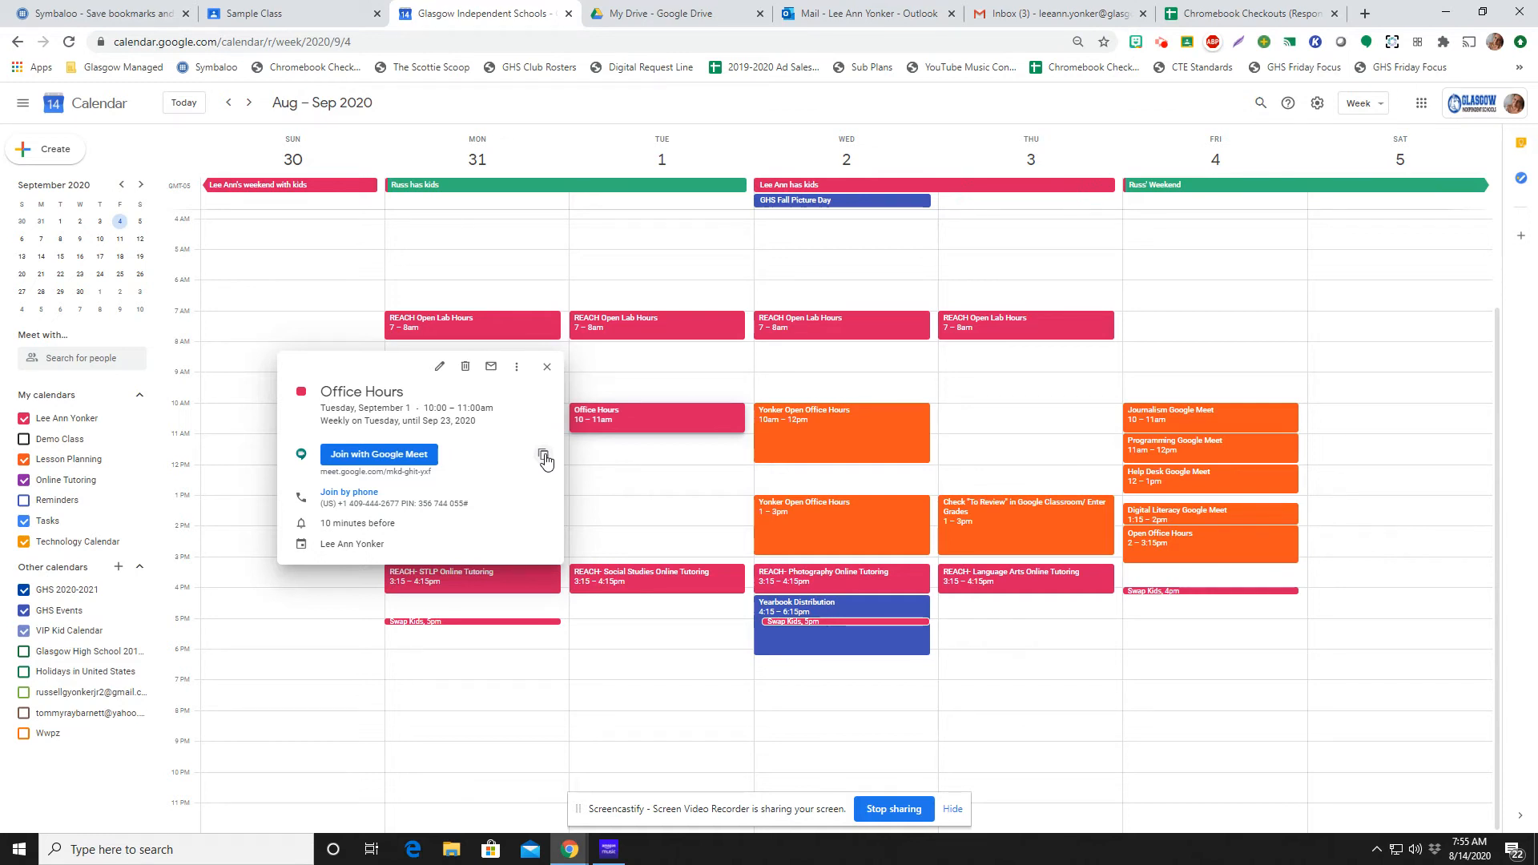
click(275, 13)
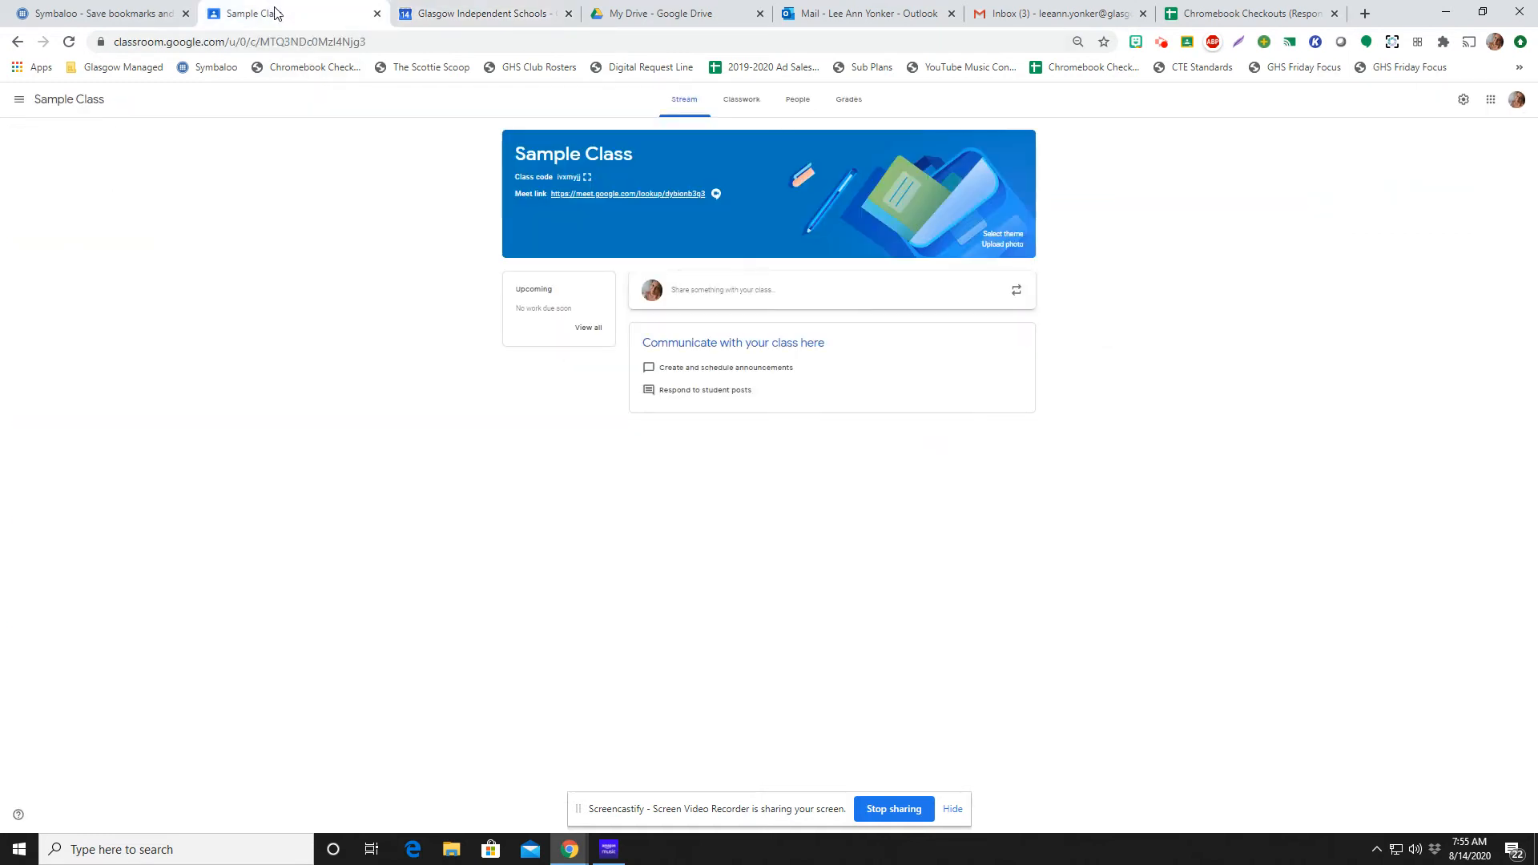
click(733, 108)
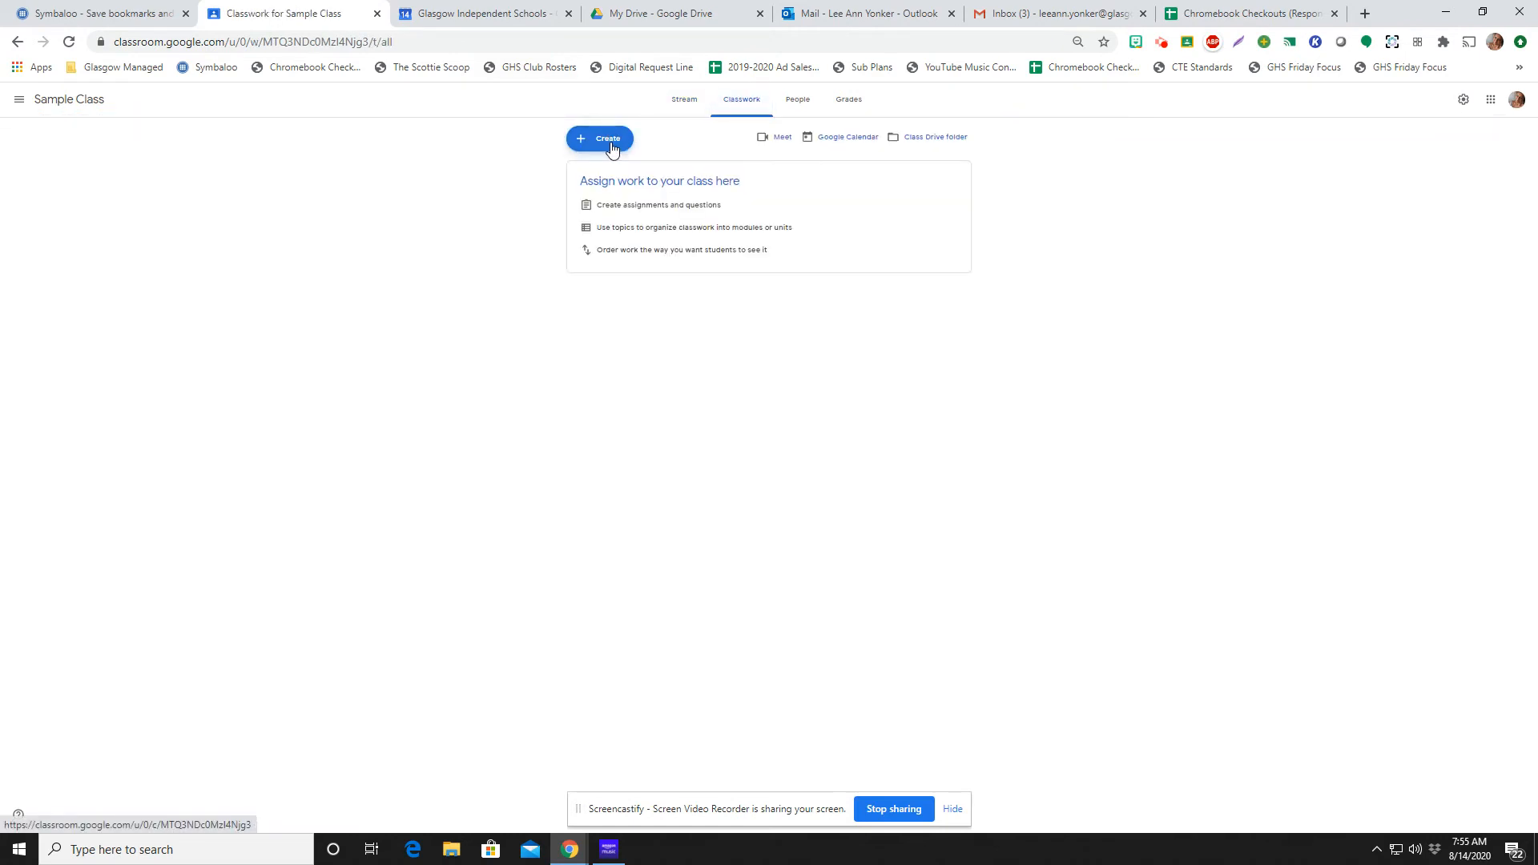
click(604, 146)
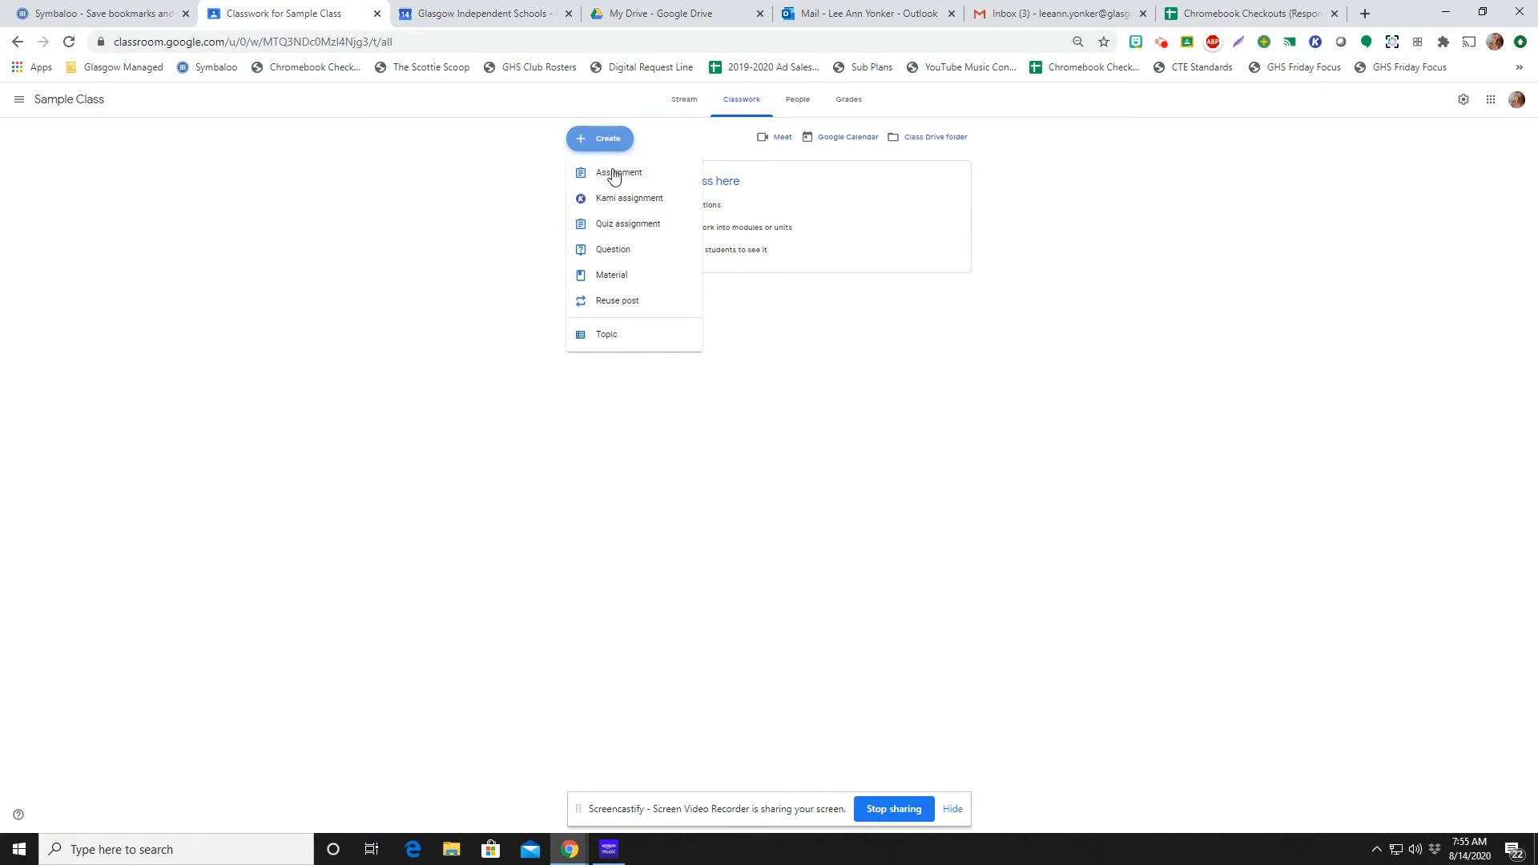
click(618, 278)
Title the material "Open Office Hours" and enter the description "Please use the link below for office hours" with Monday 2:00-3:15, Wednesday 10-12 1-3, Friday 2:00-3:15
text(Open Office Hours)
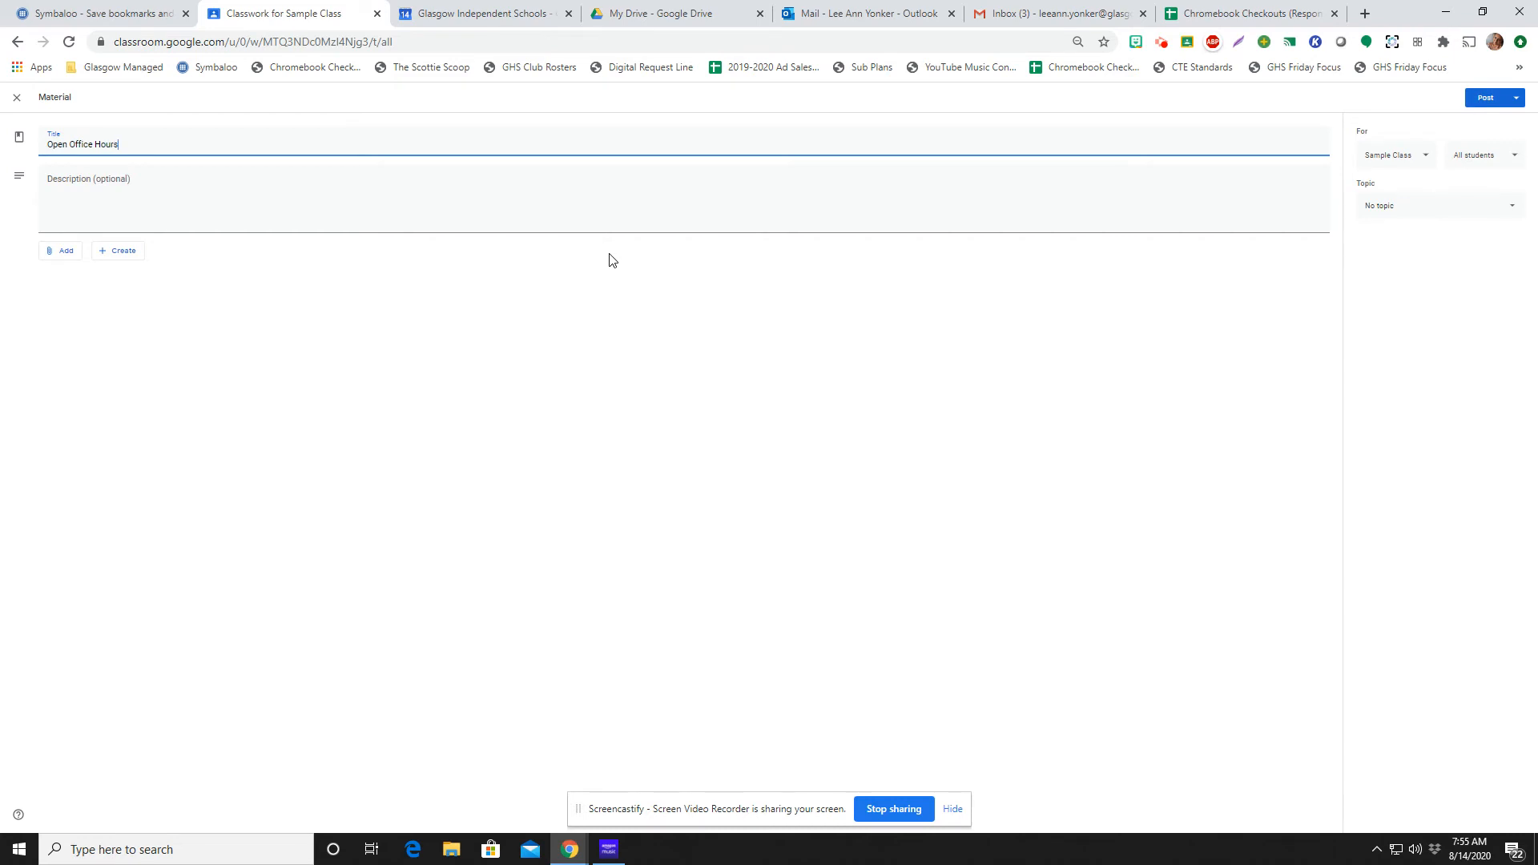
key(Tab)
text(Please us)
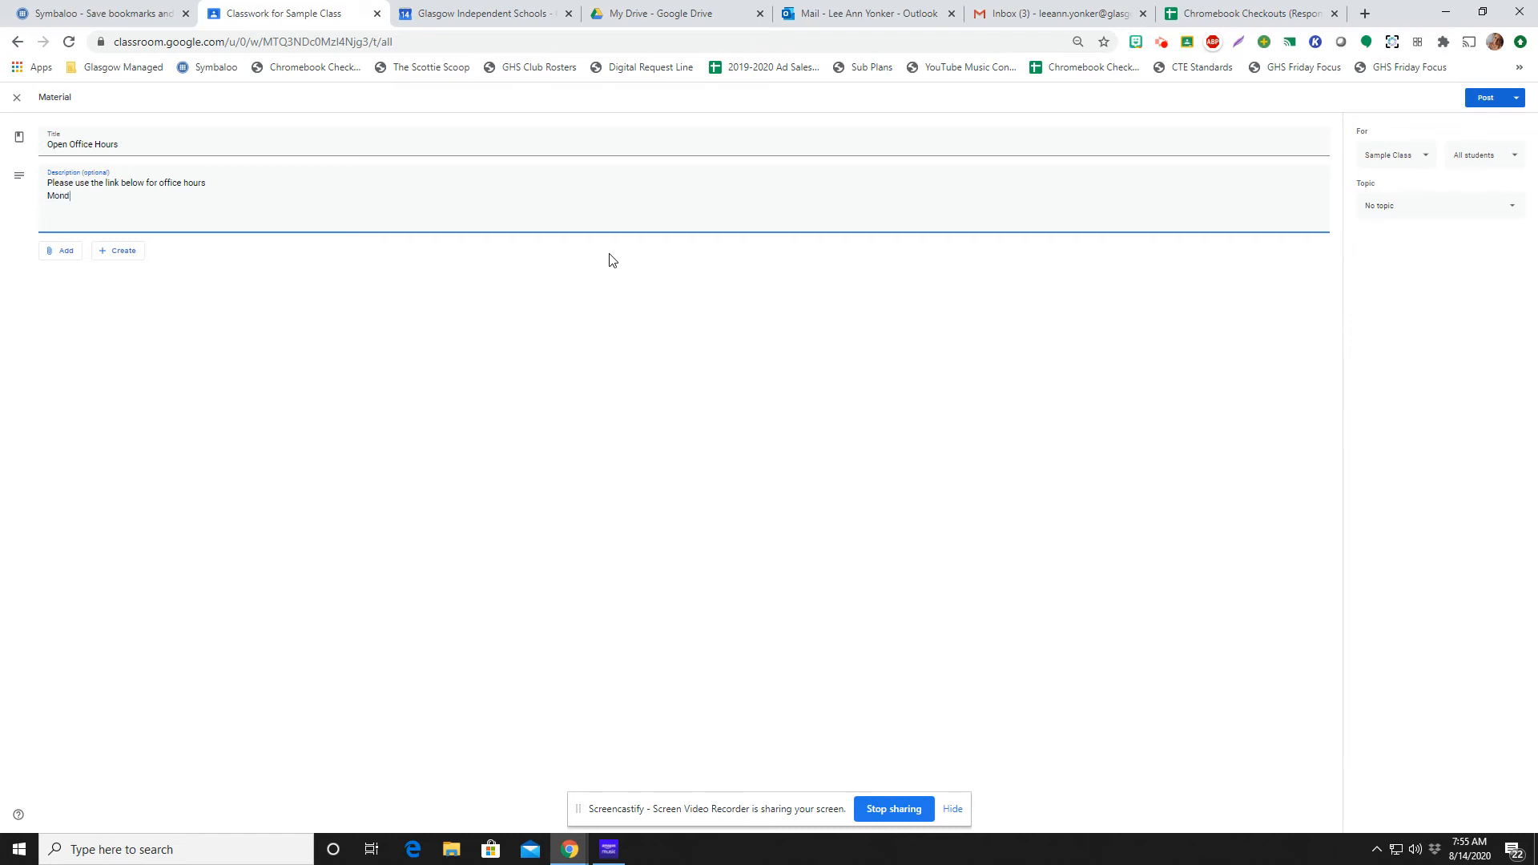
text(2:00)
text(1-3 )
text(Frida)
text(y 2)
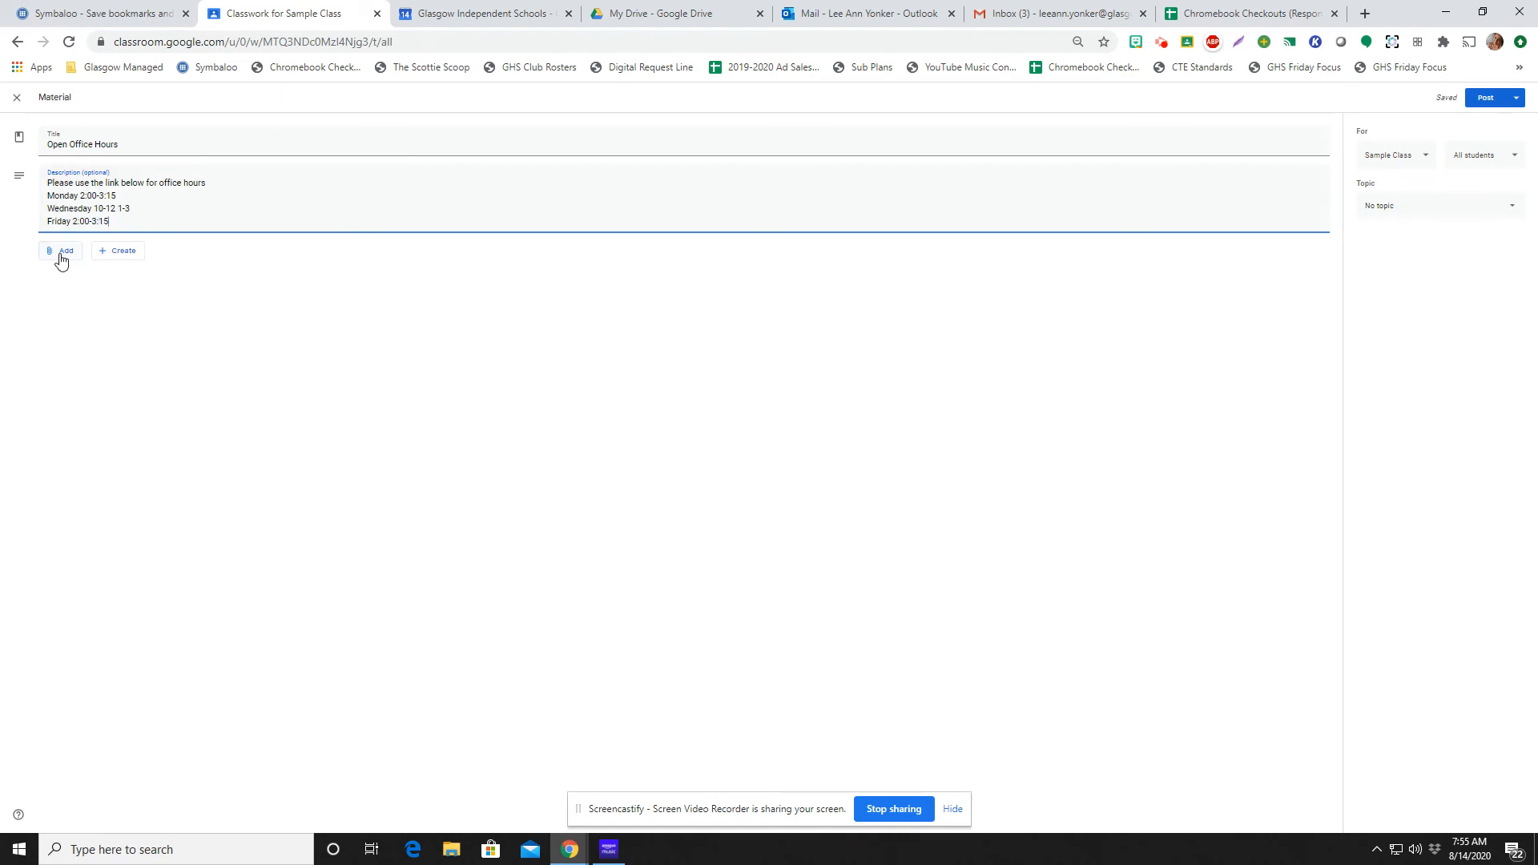
Attach the copied Google Meet link to the Open Office Hours material and post it to Sample Class
click(61, 253)
click(72, 294)
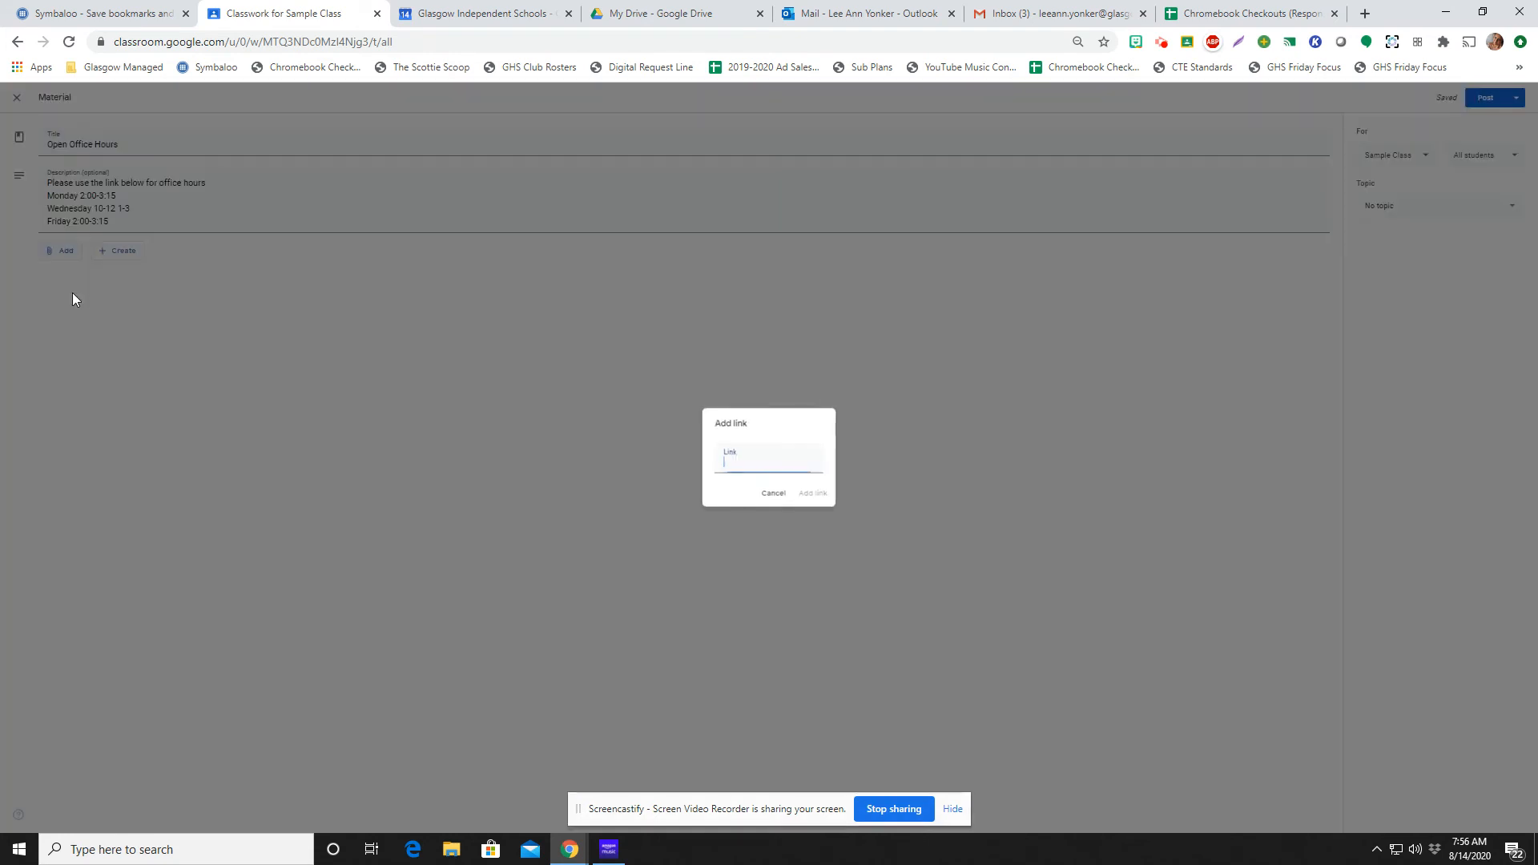
right_click(729, 465)
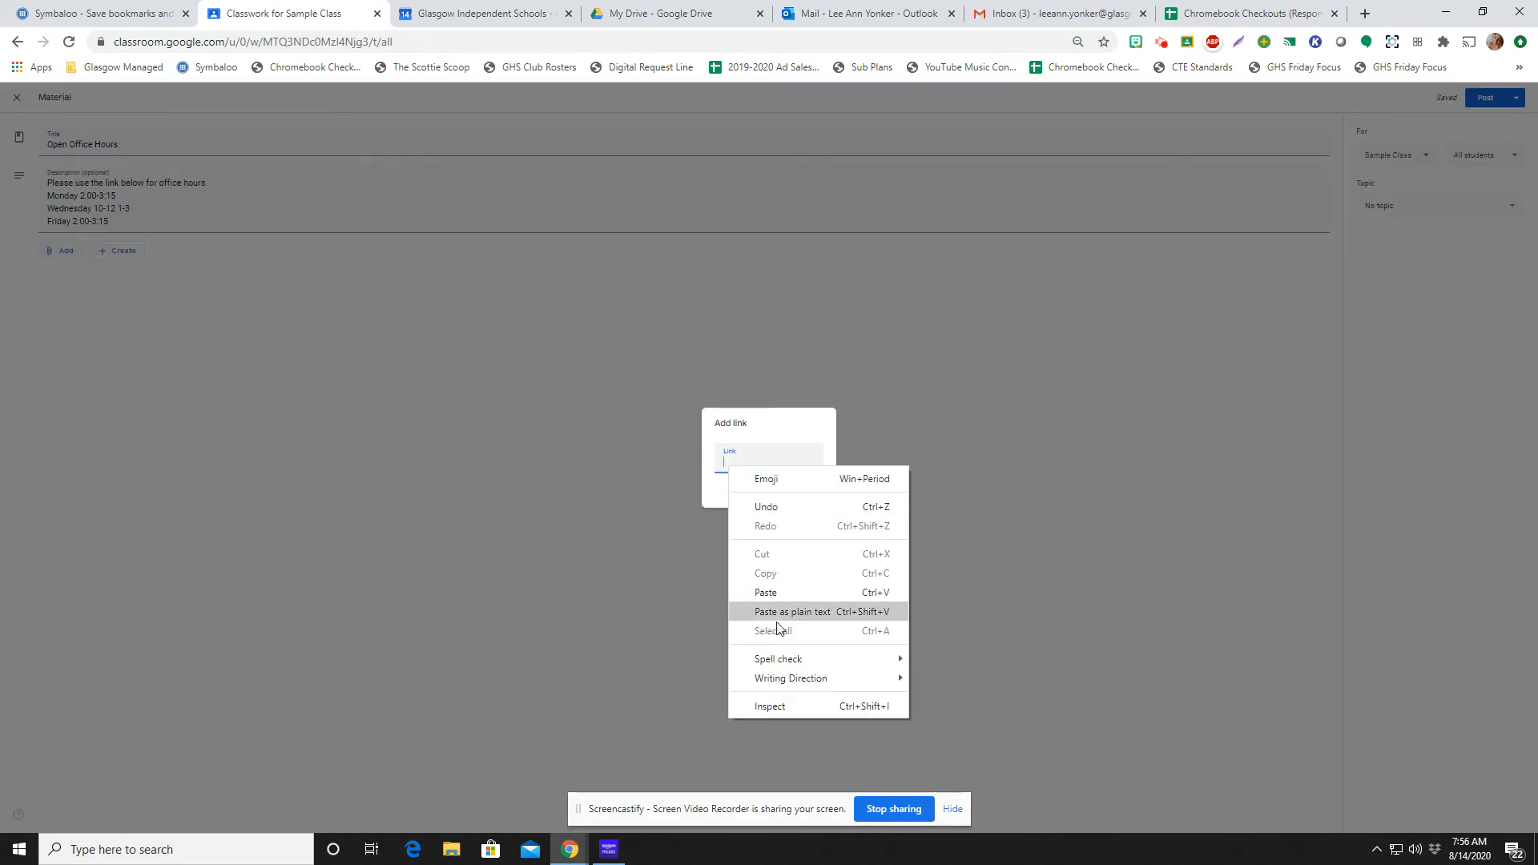
click(778, 595)
click(818, 496)
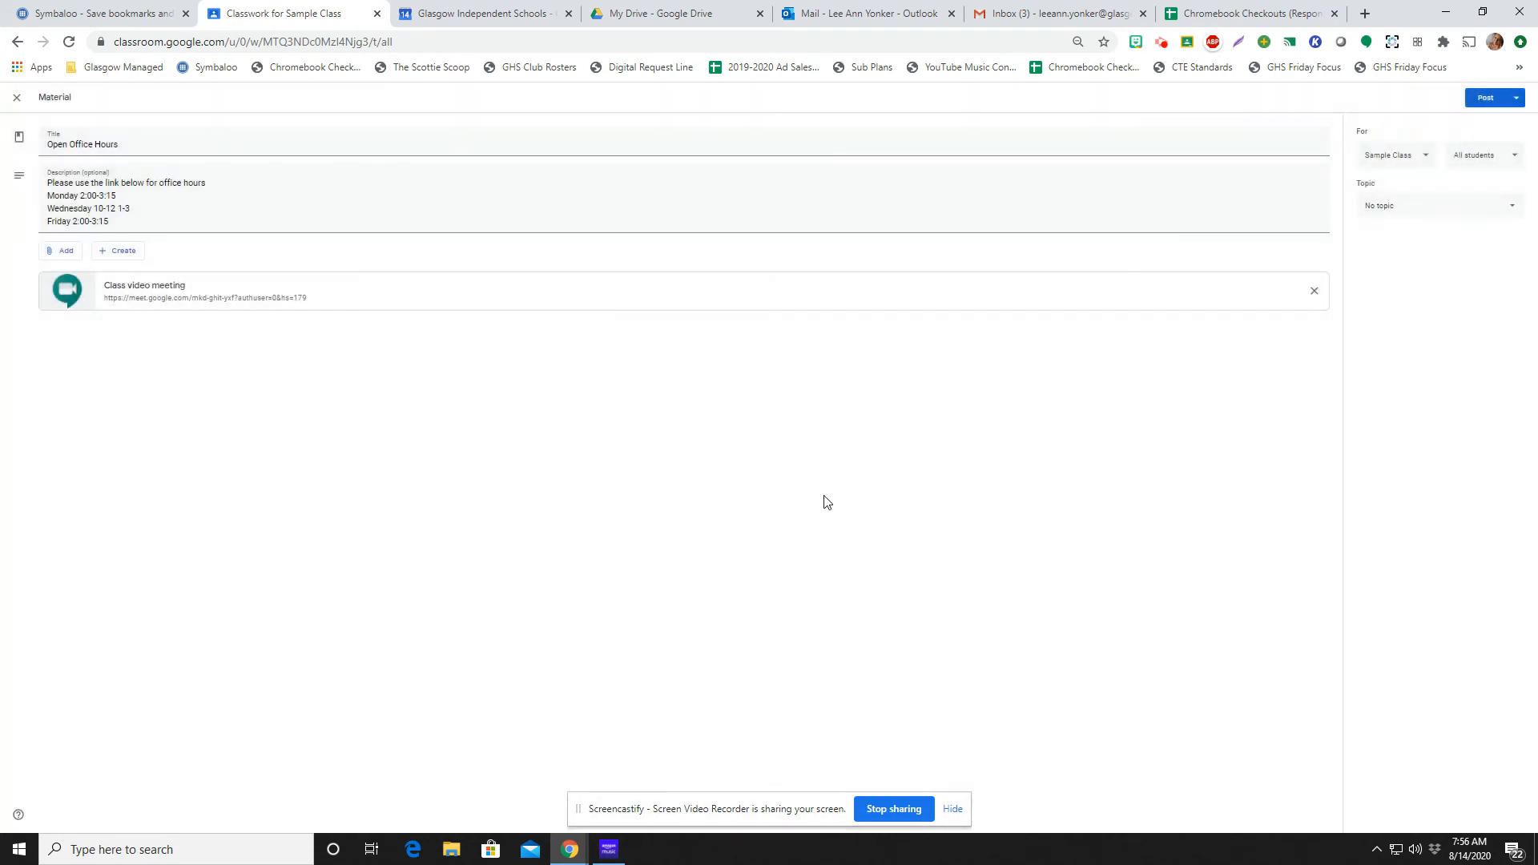
click(1483, 99)
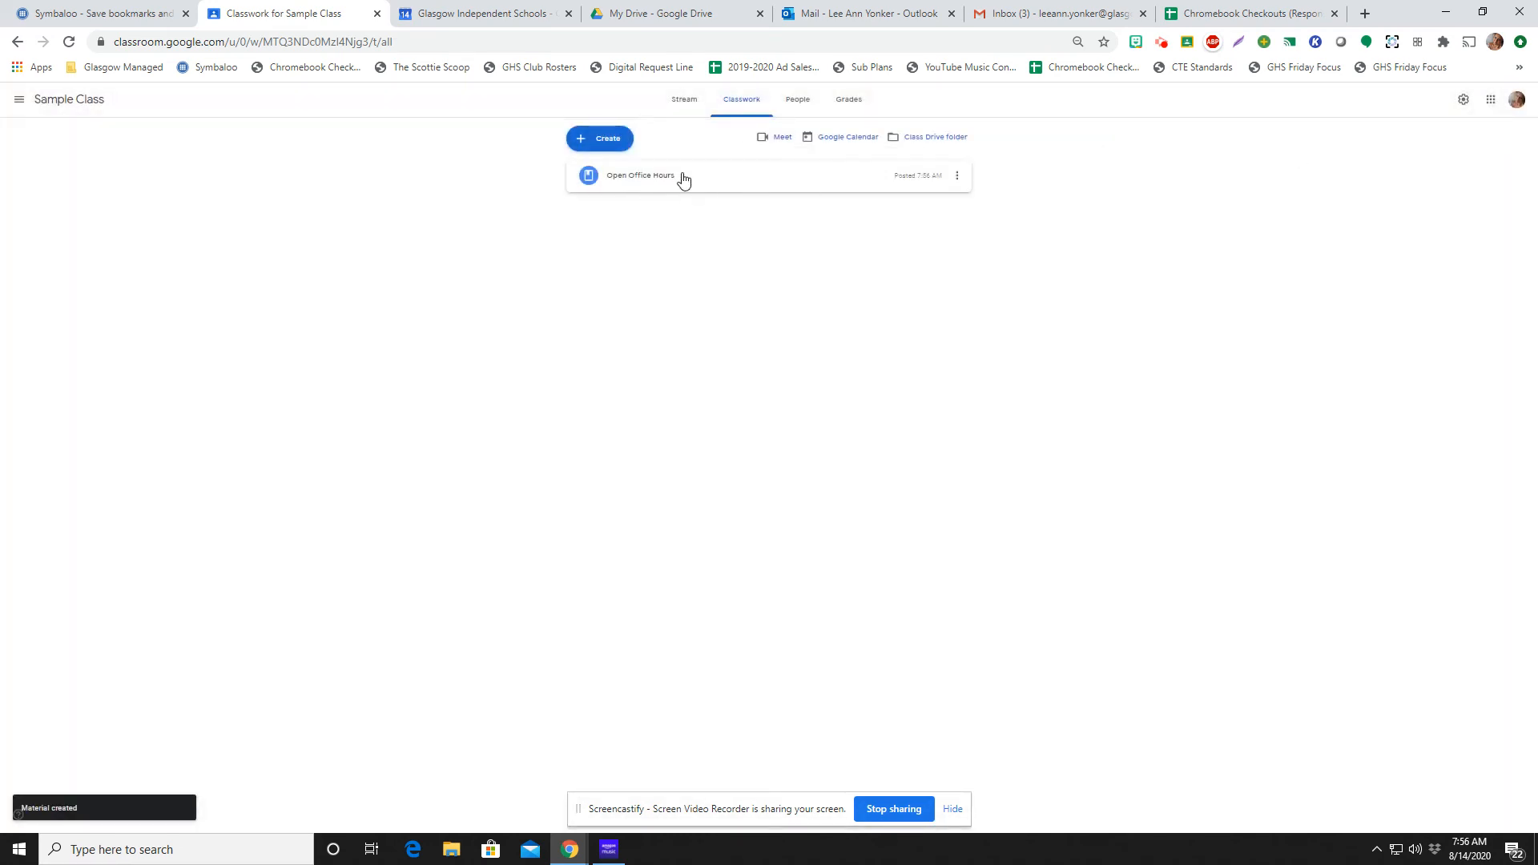
Reuse Sample Class's Open Office Hours post as a new material in the Scottie Scoop class, without making new copies of attachments
click(18, 103)
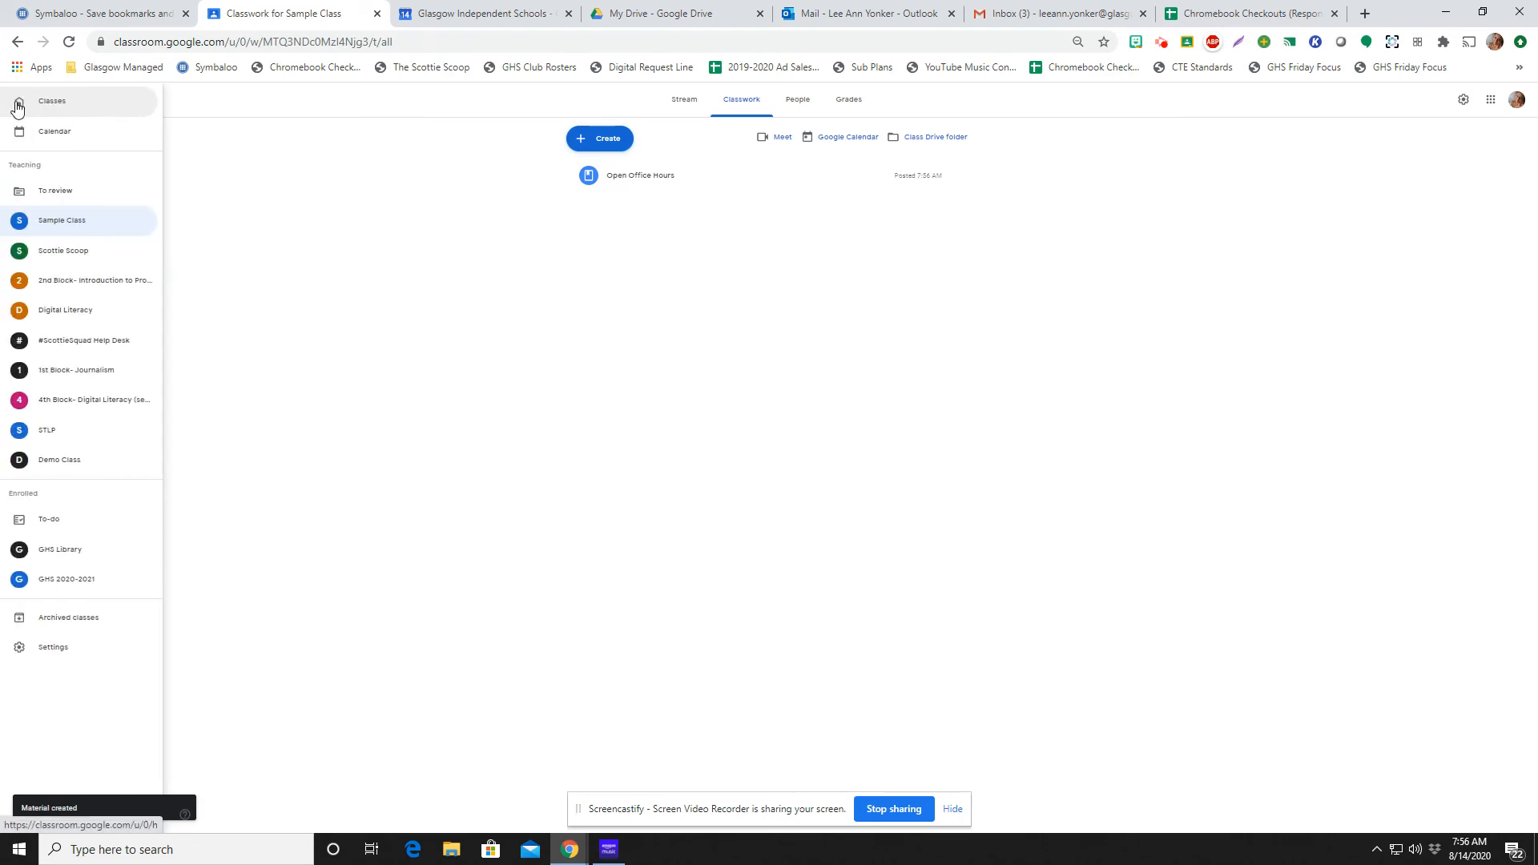
click(60, 254)
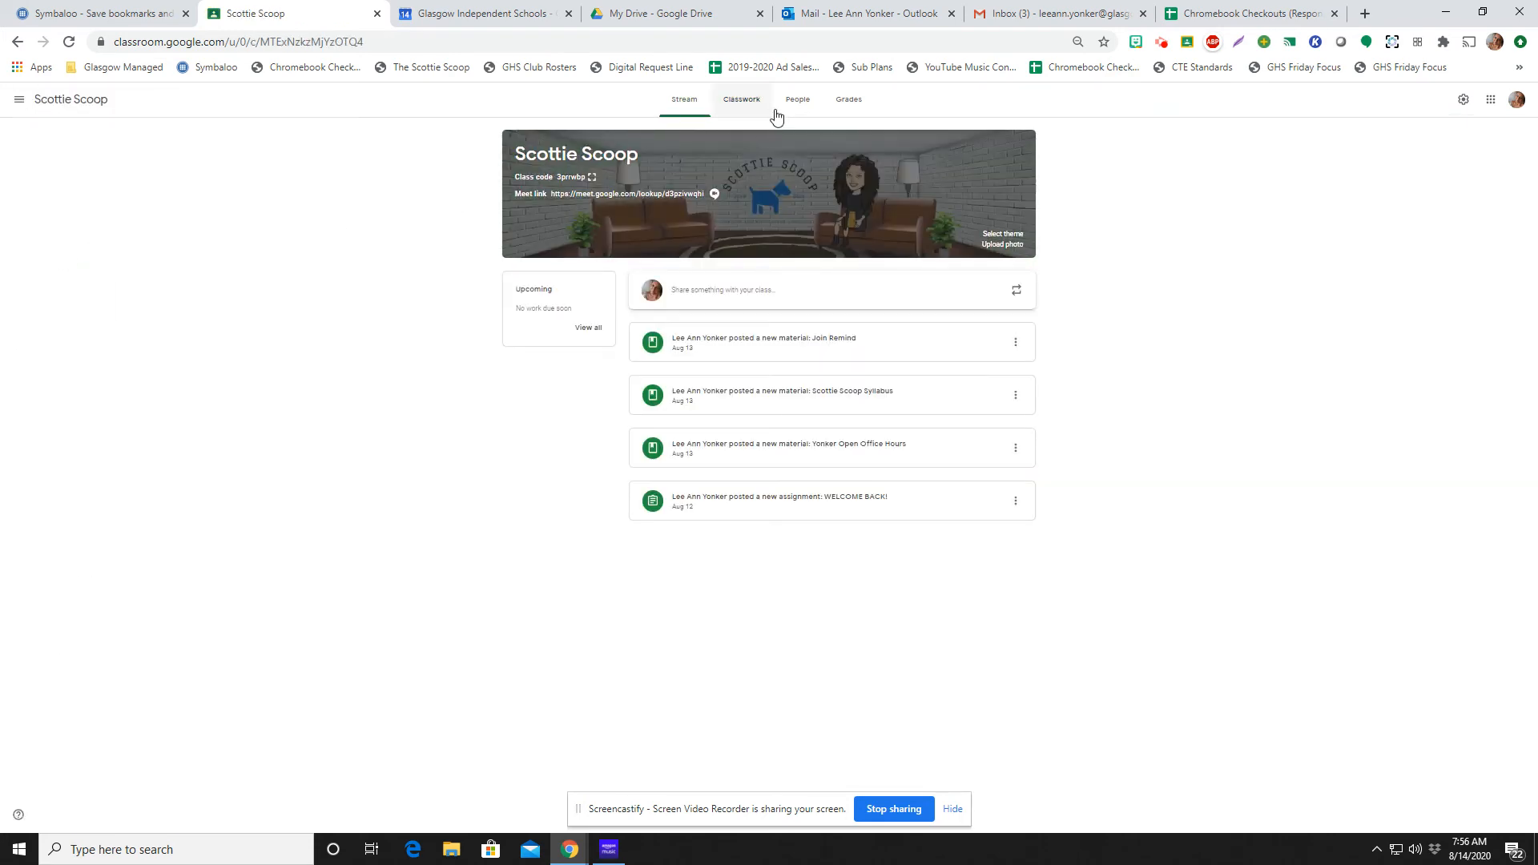
click(748, 106)
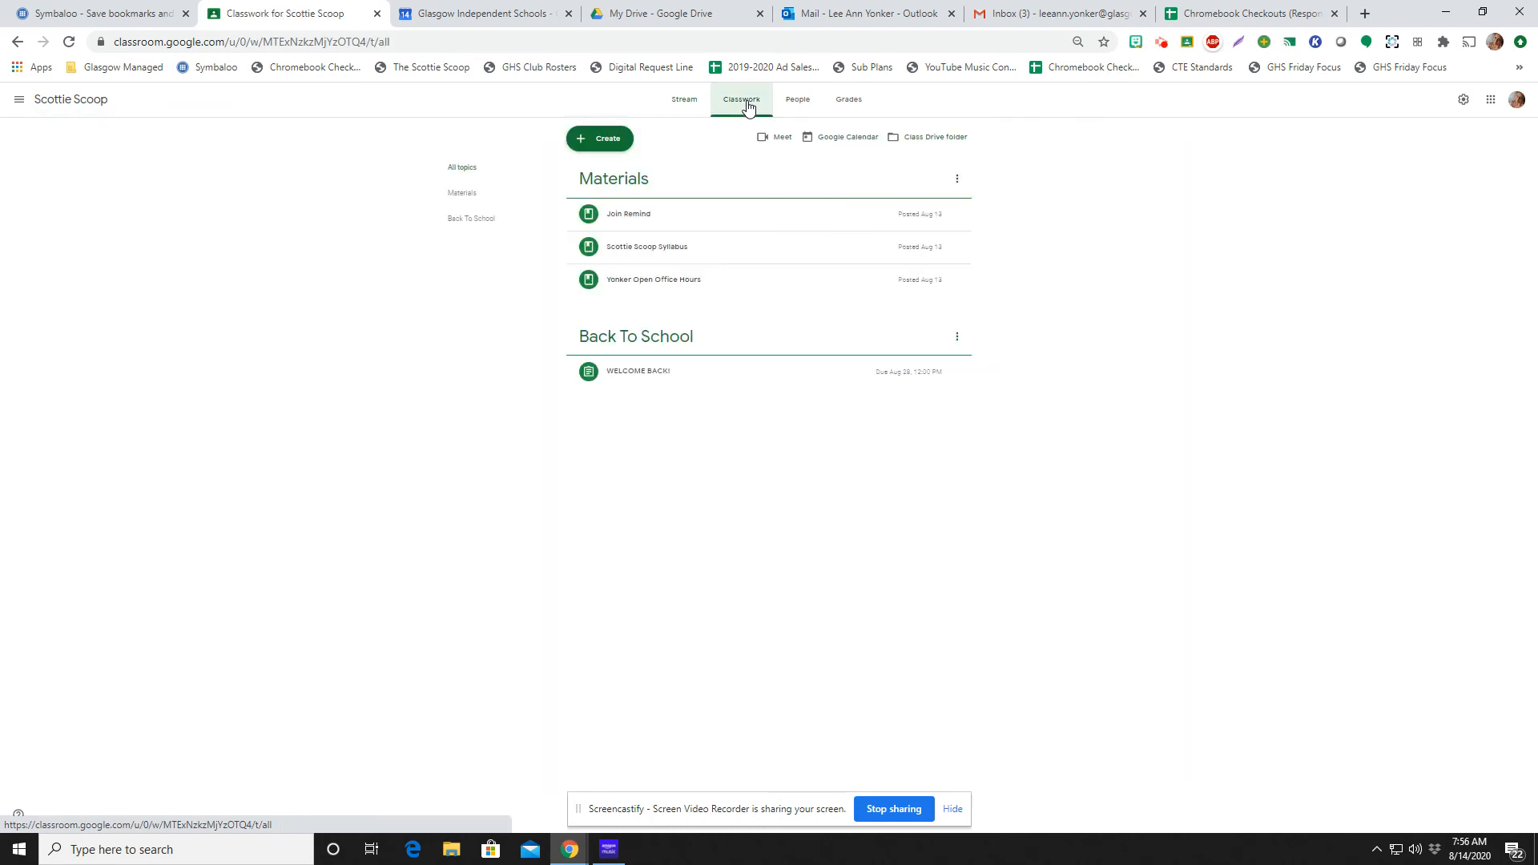
click(605, 143)
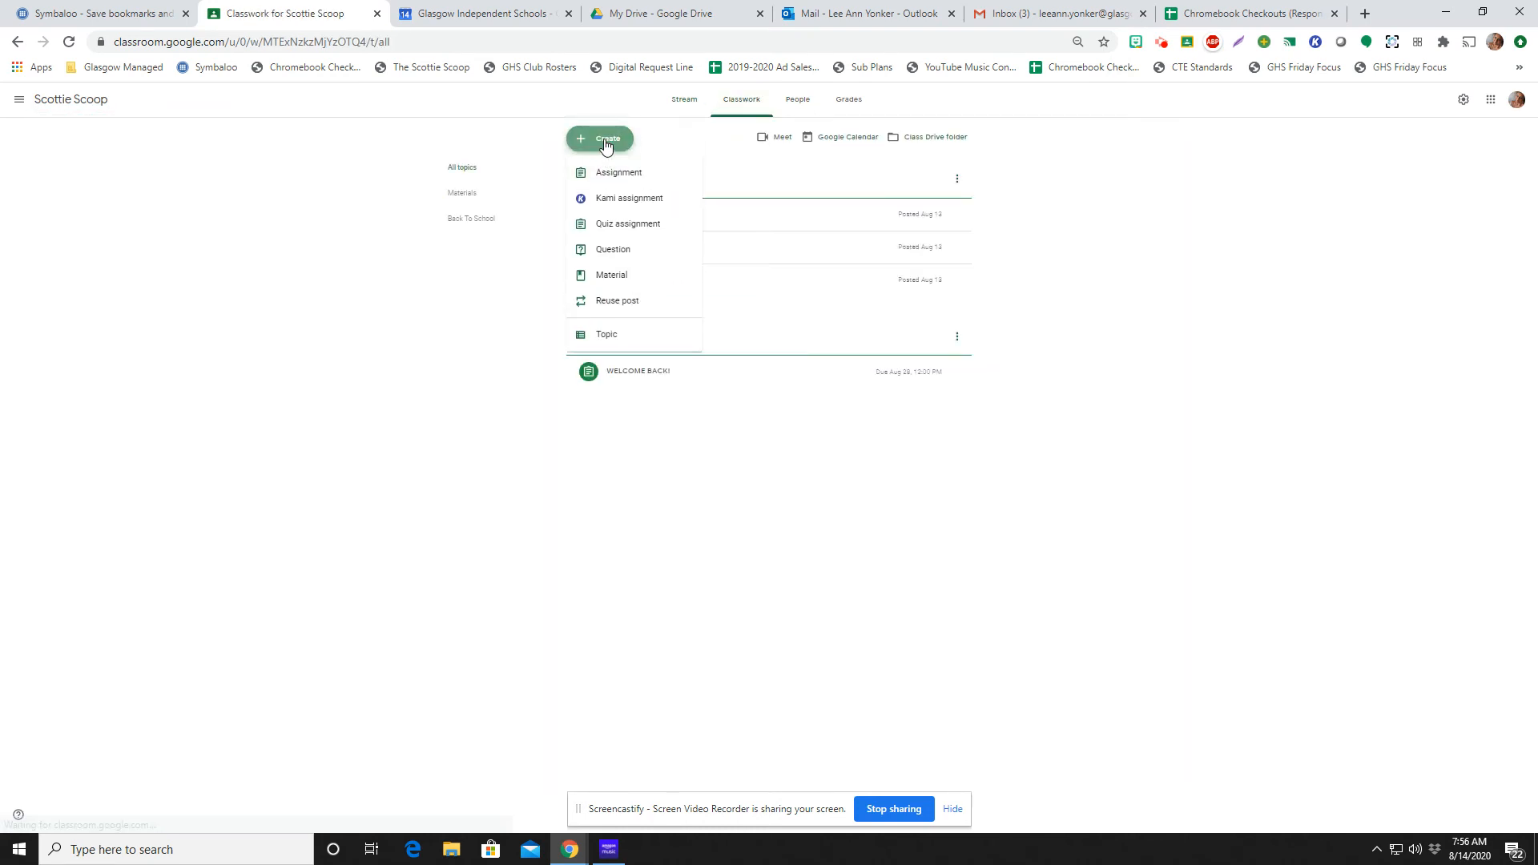
click(618, 303)
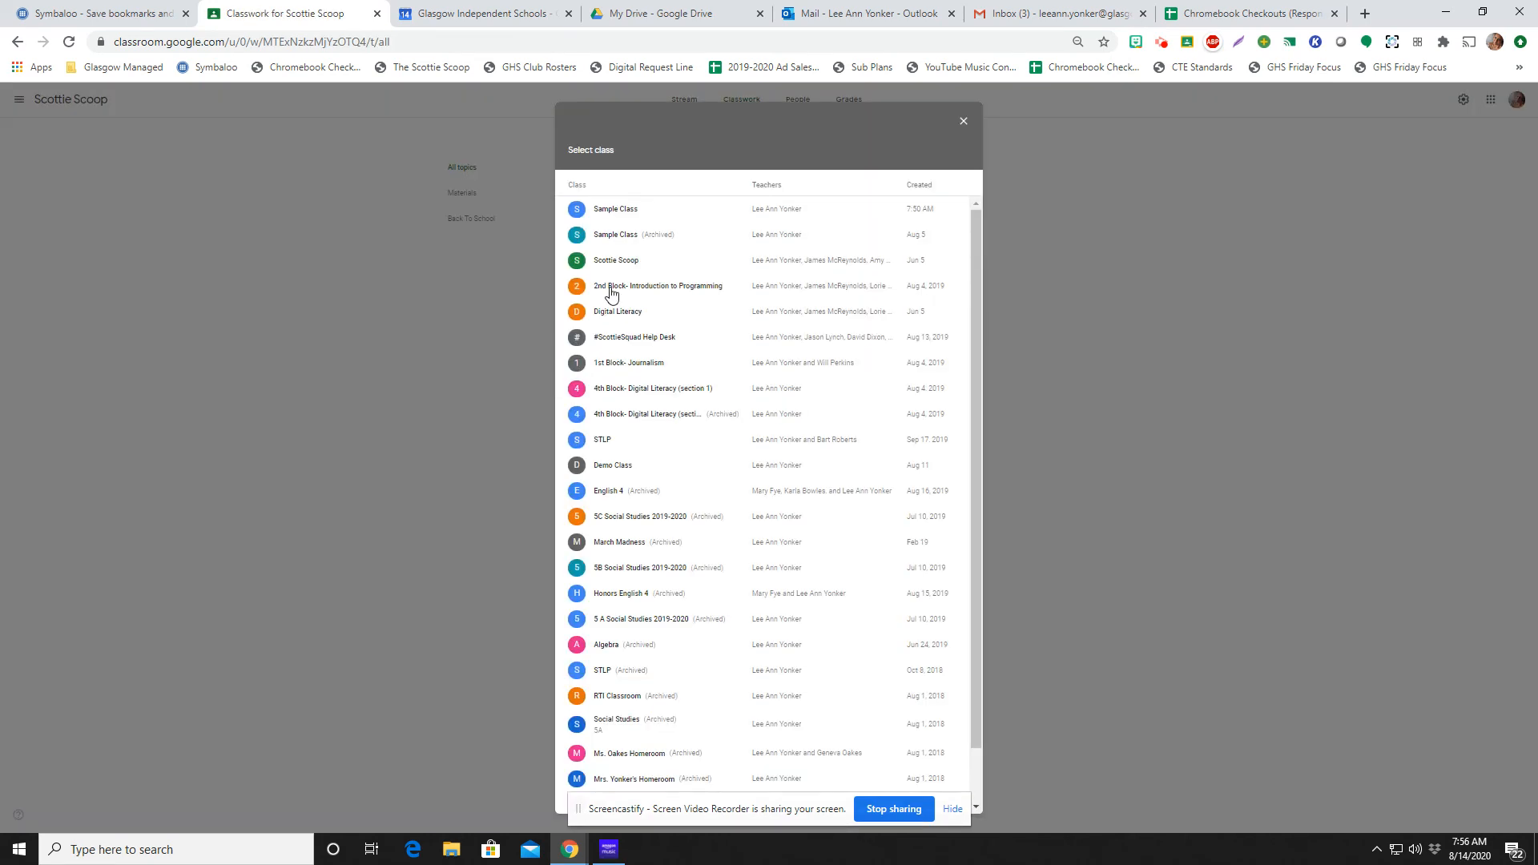
click(623, 210)
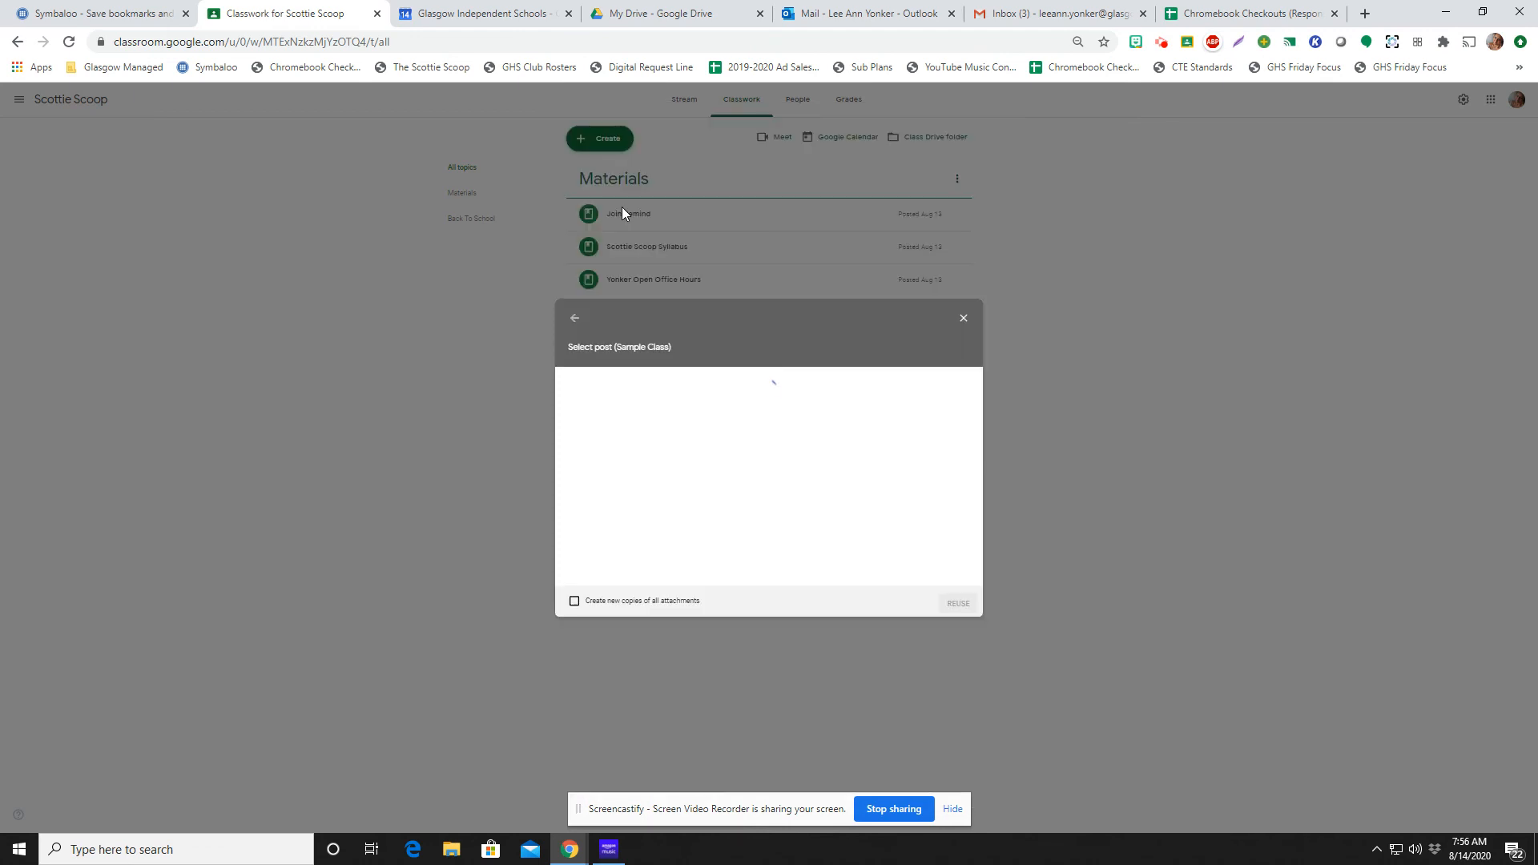
click(654, 417)
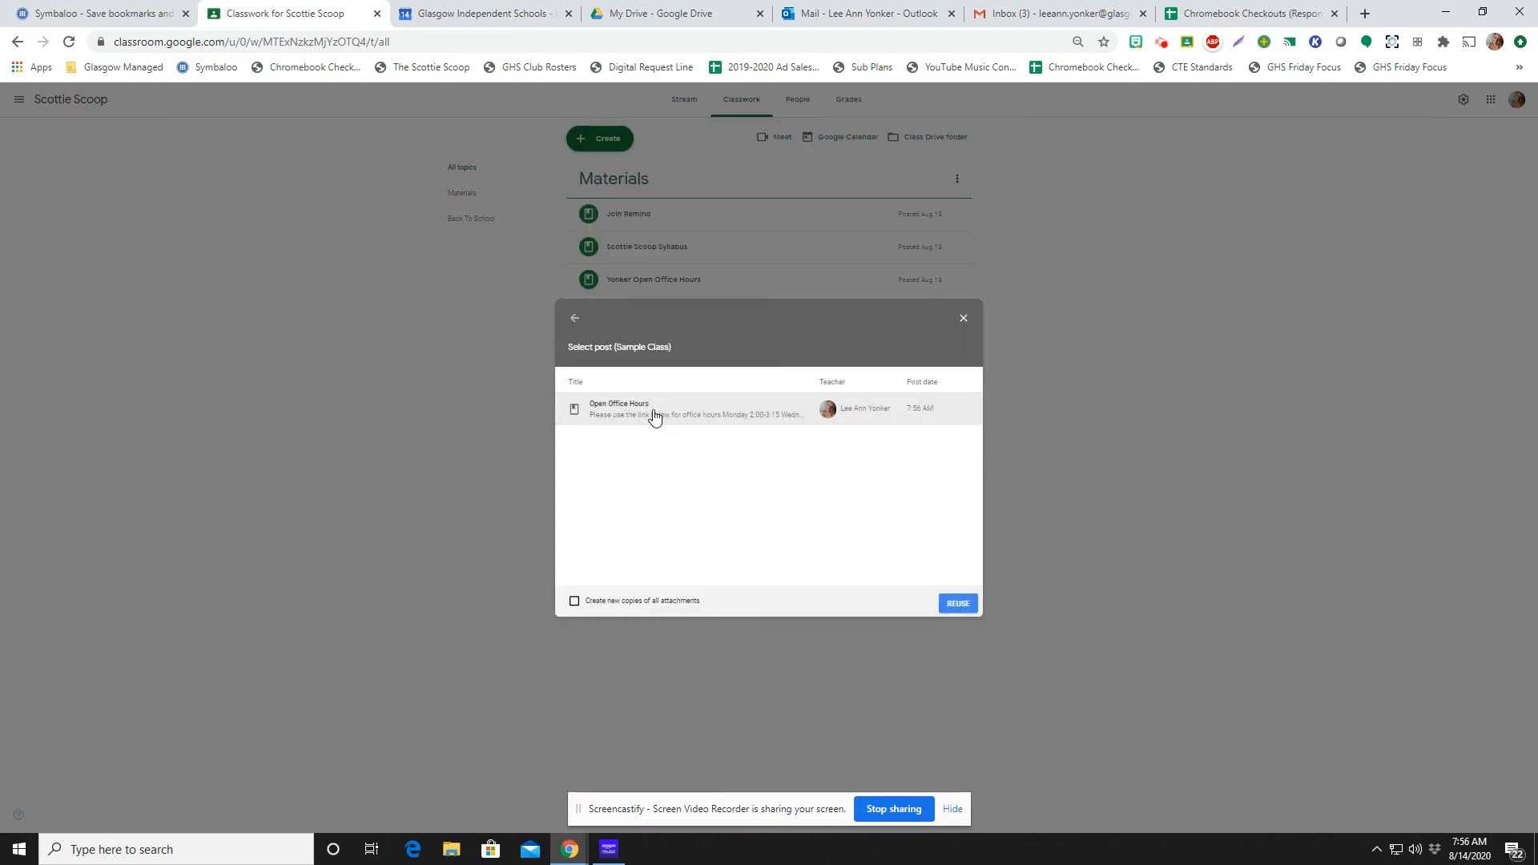
click(958, 603)
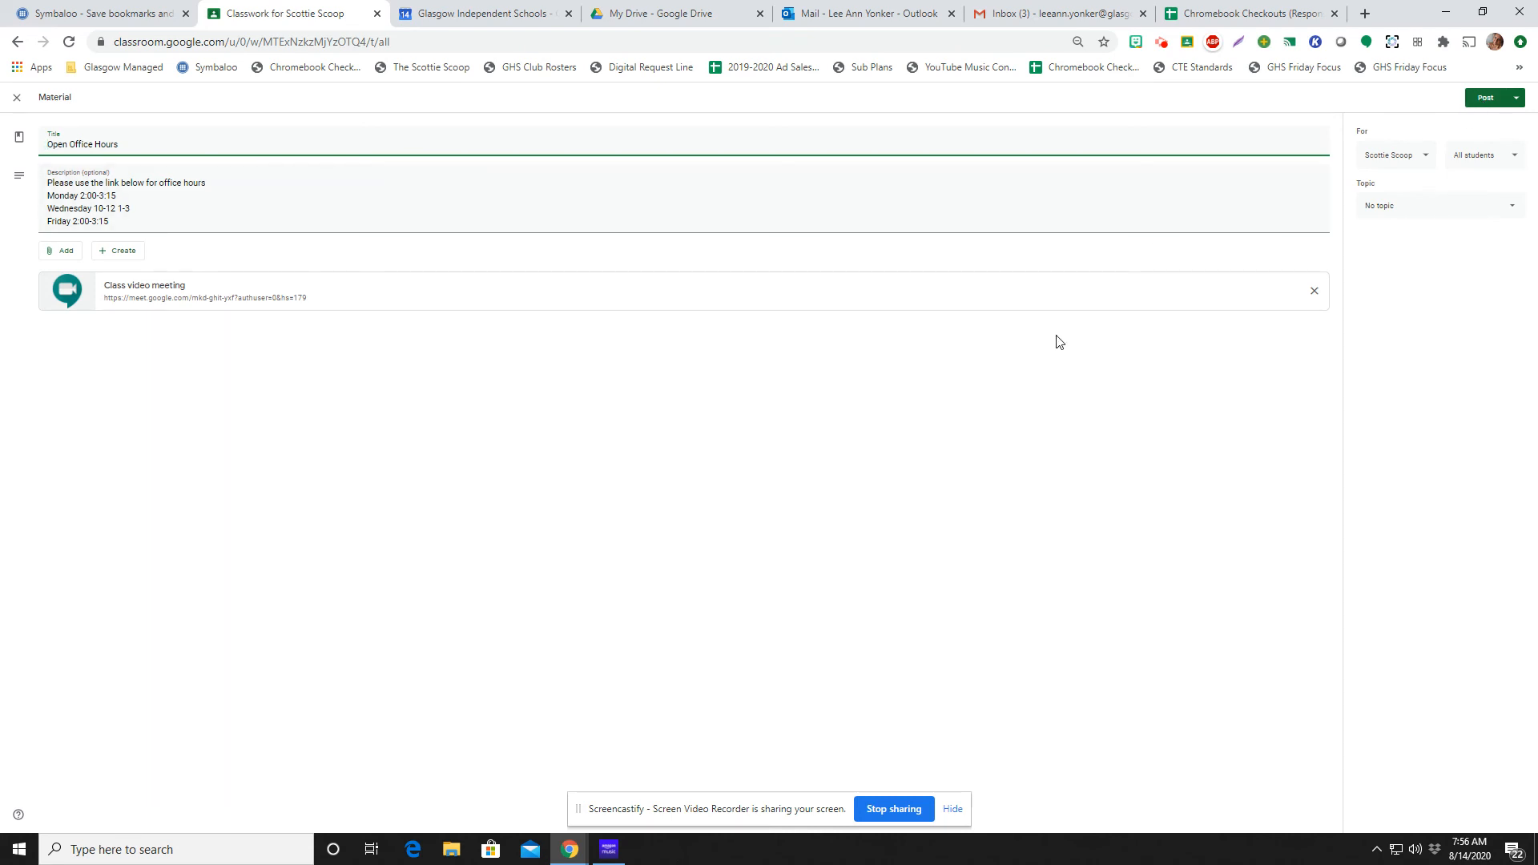
Close the reused Open Office Hours material without posting it and delete its draft from Scottie Scoop's classwork
click(17, 99)
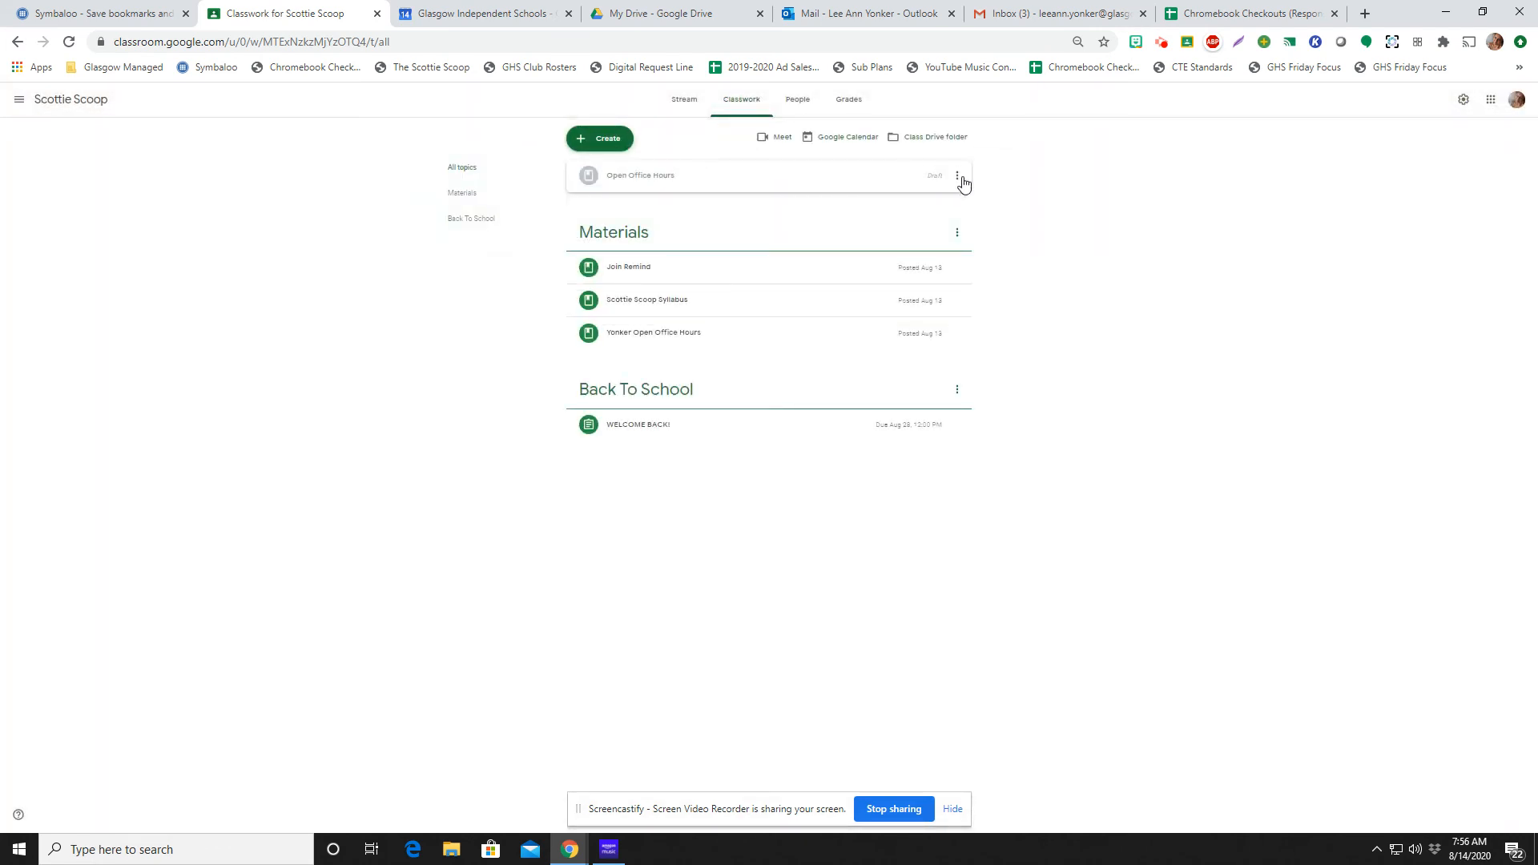
click(961, 182)
click(949, 218)
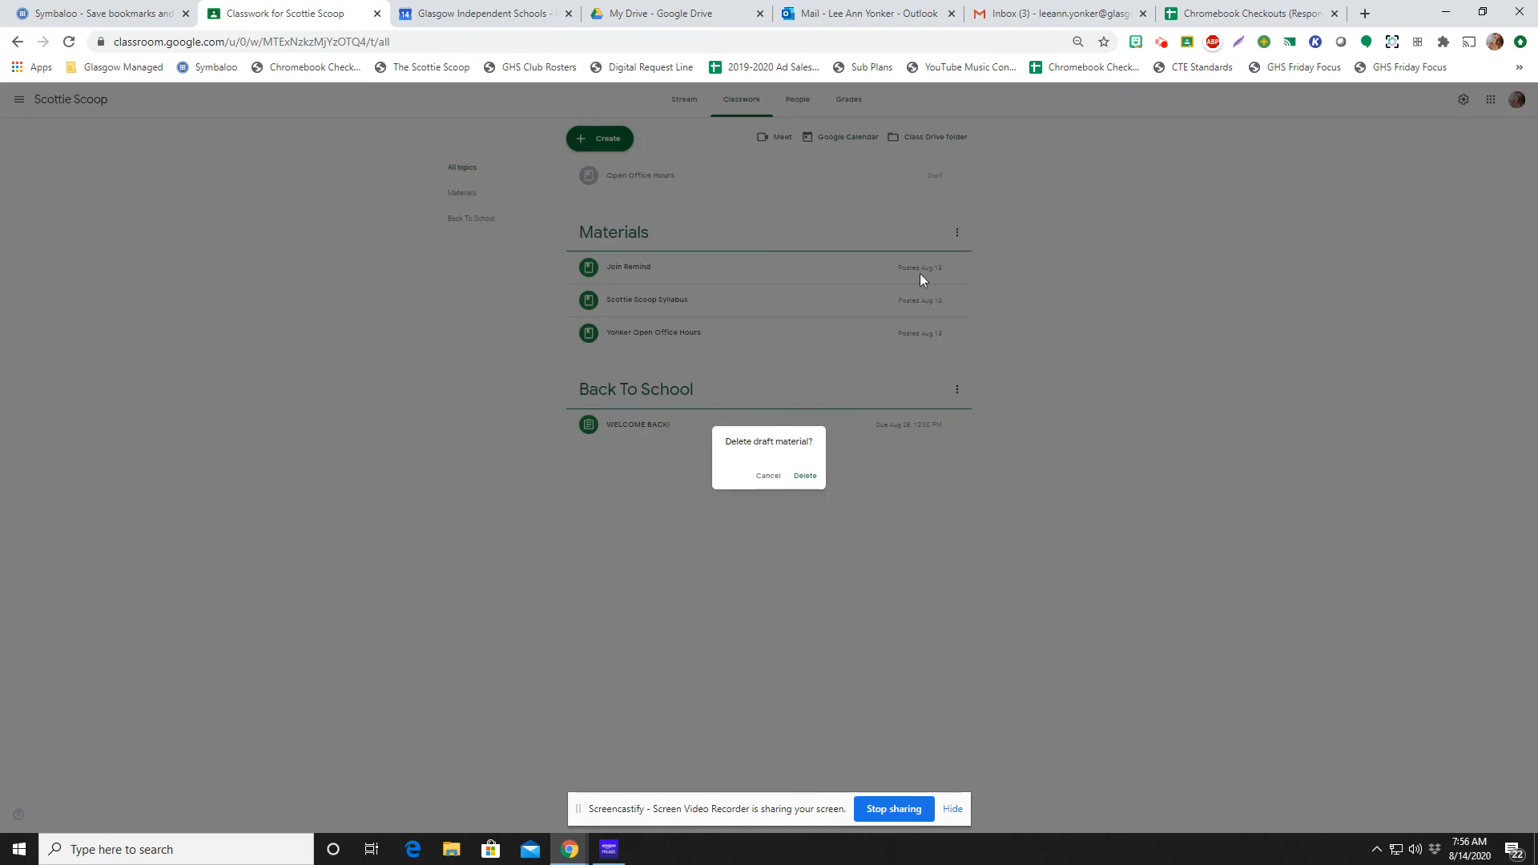
click(807, 479)
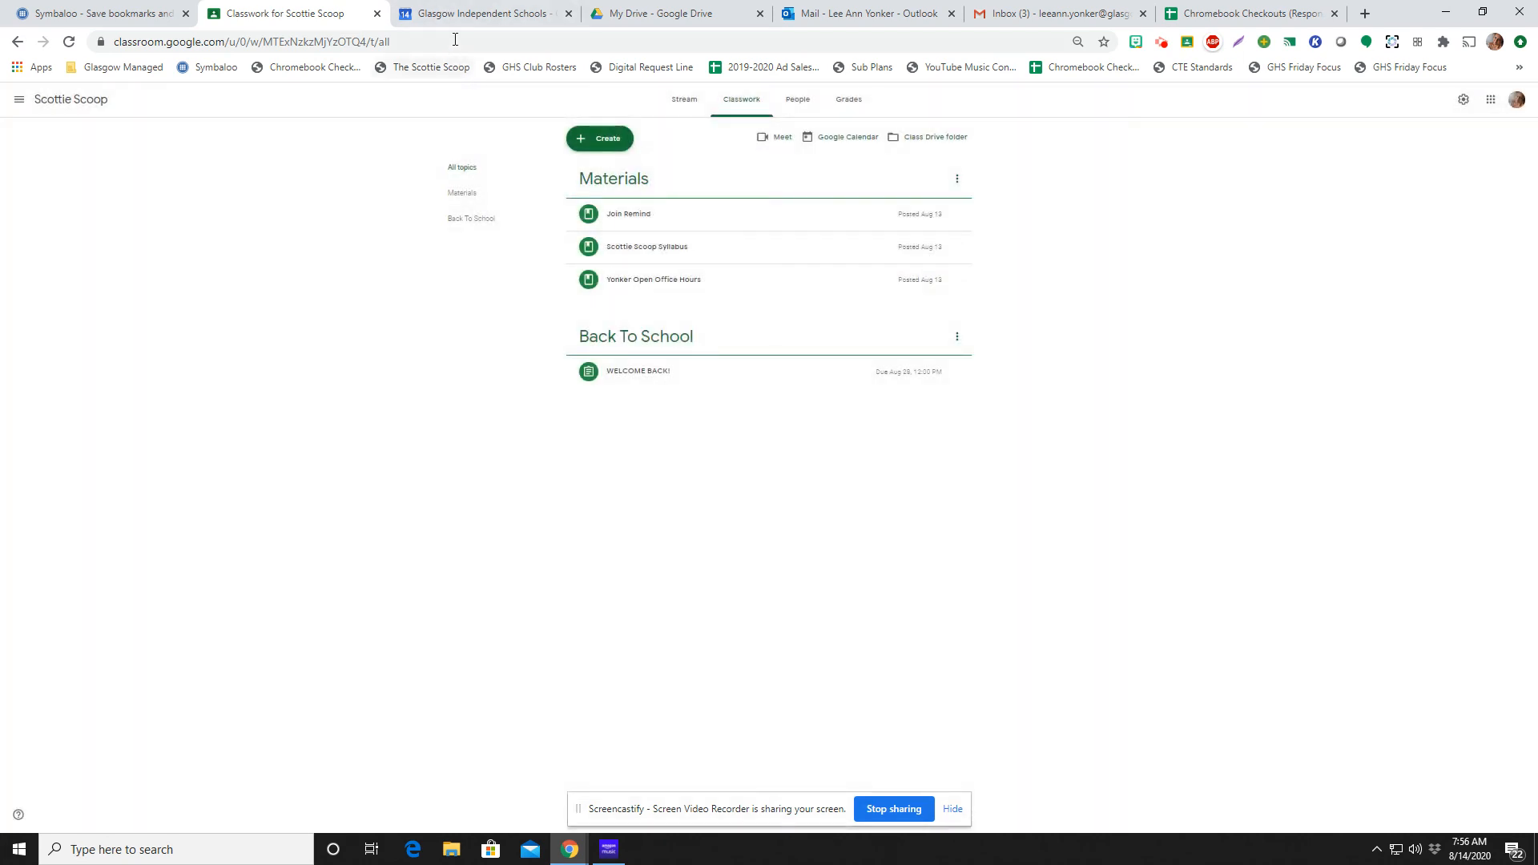
Return to Google Calendar and delete the September 1 Office Hours event with the "This and following events" option
click(446, 13)
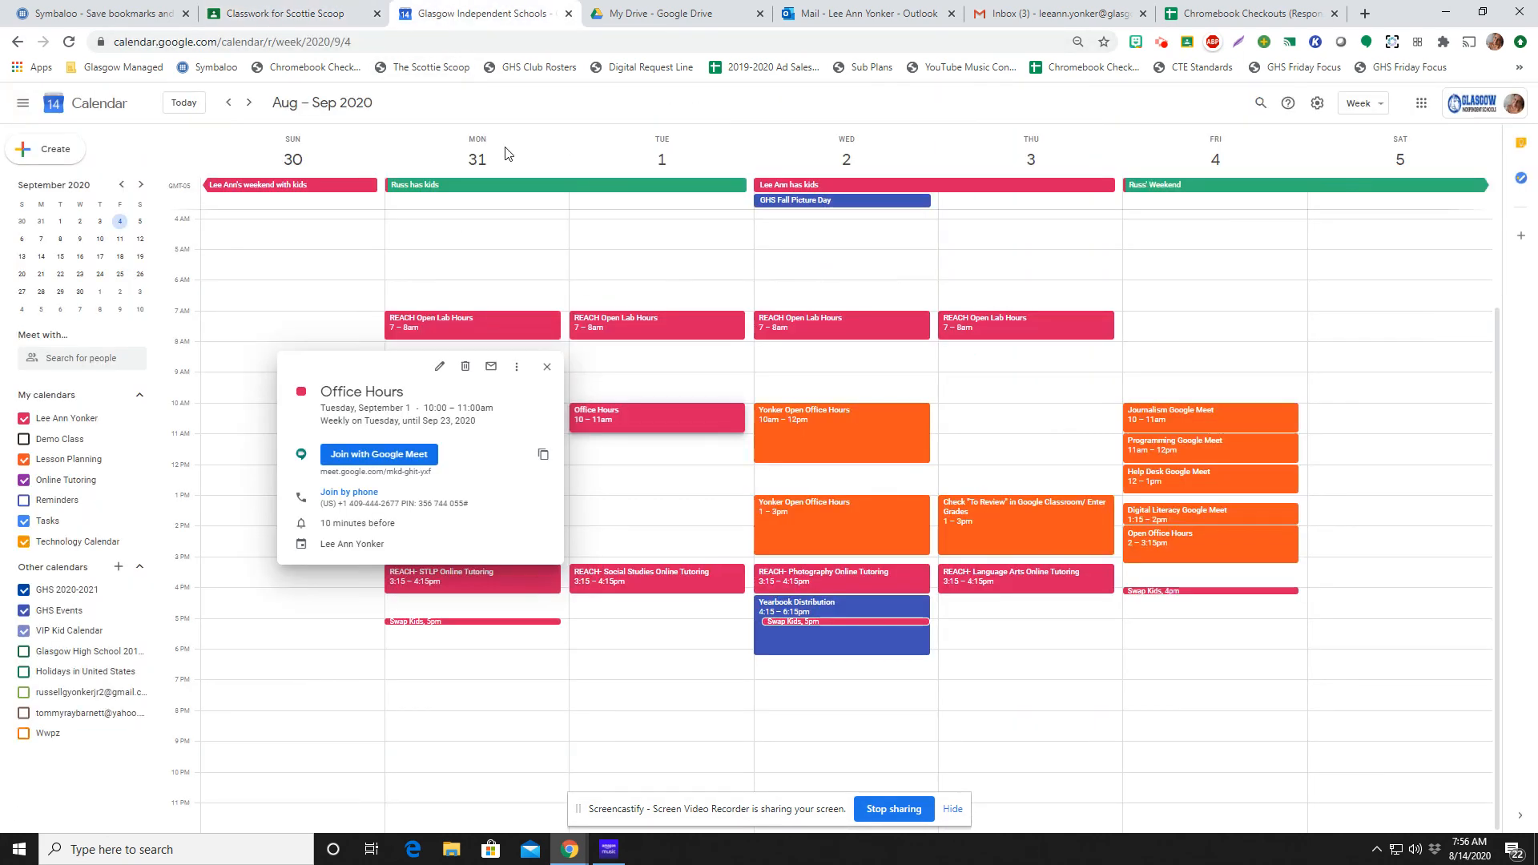
click(547, 368)
right_click(630, 416)
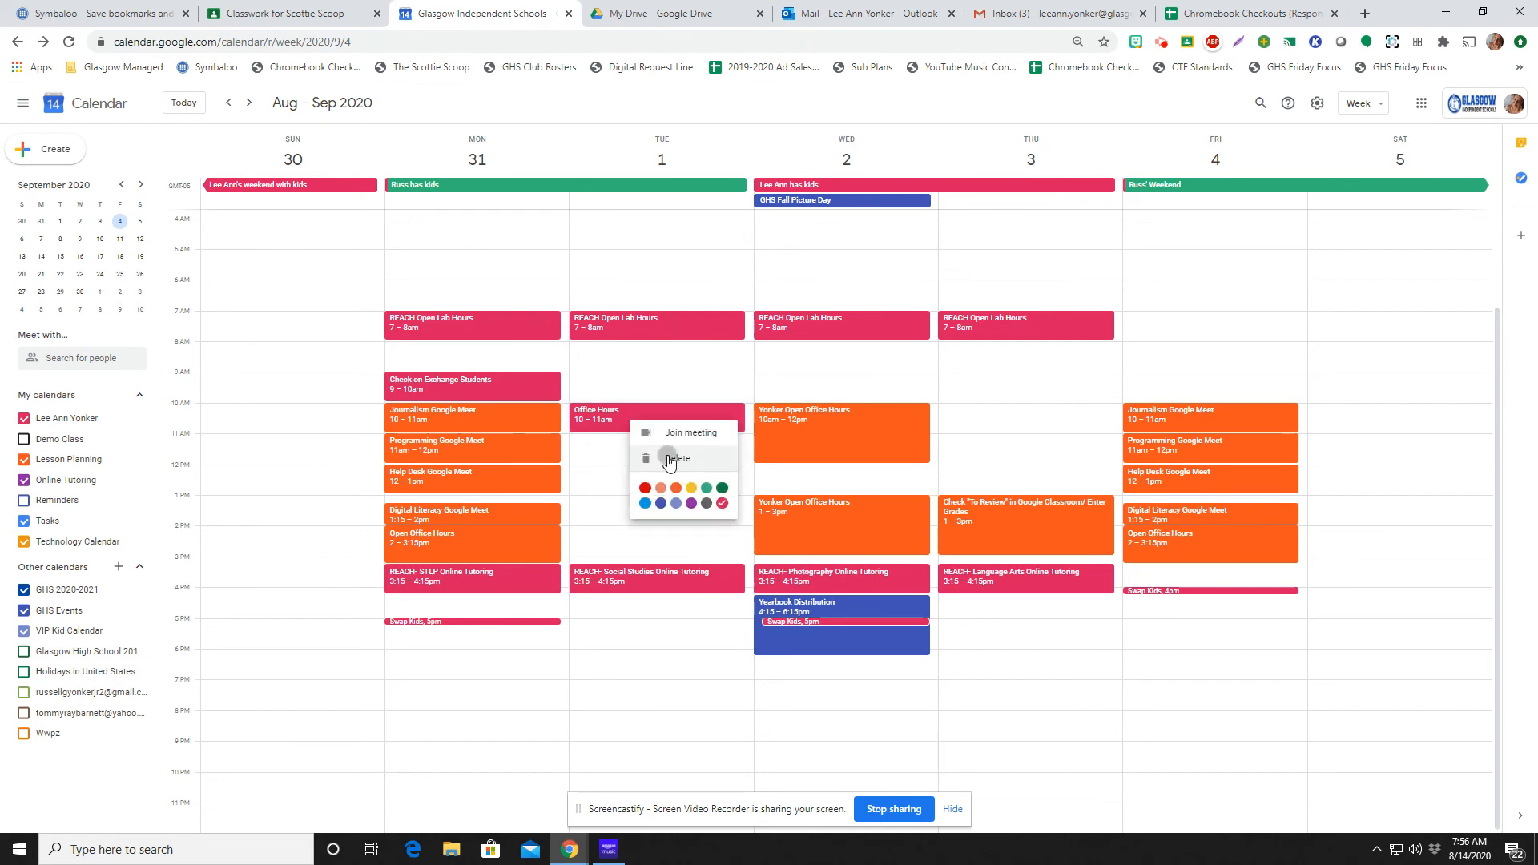
click(668, 458)
click(741, 451)
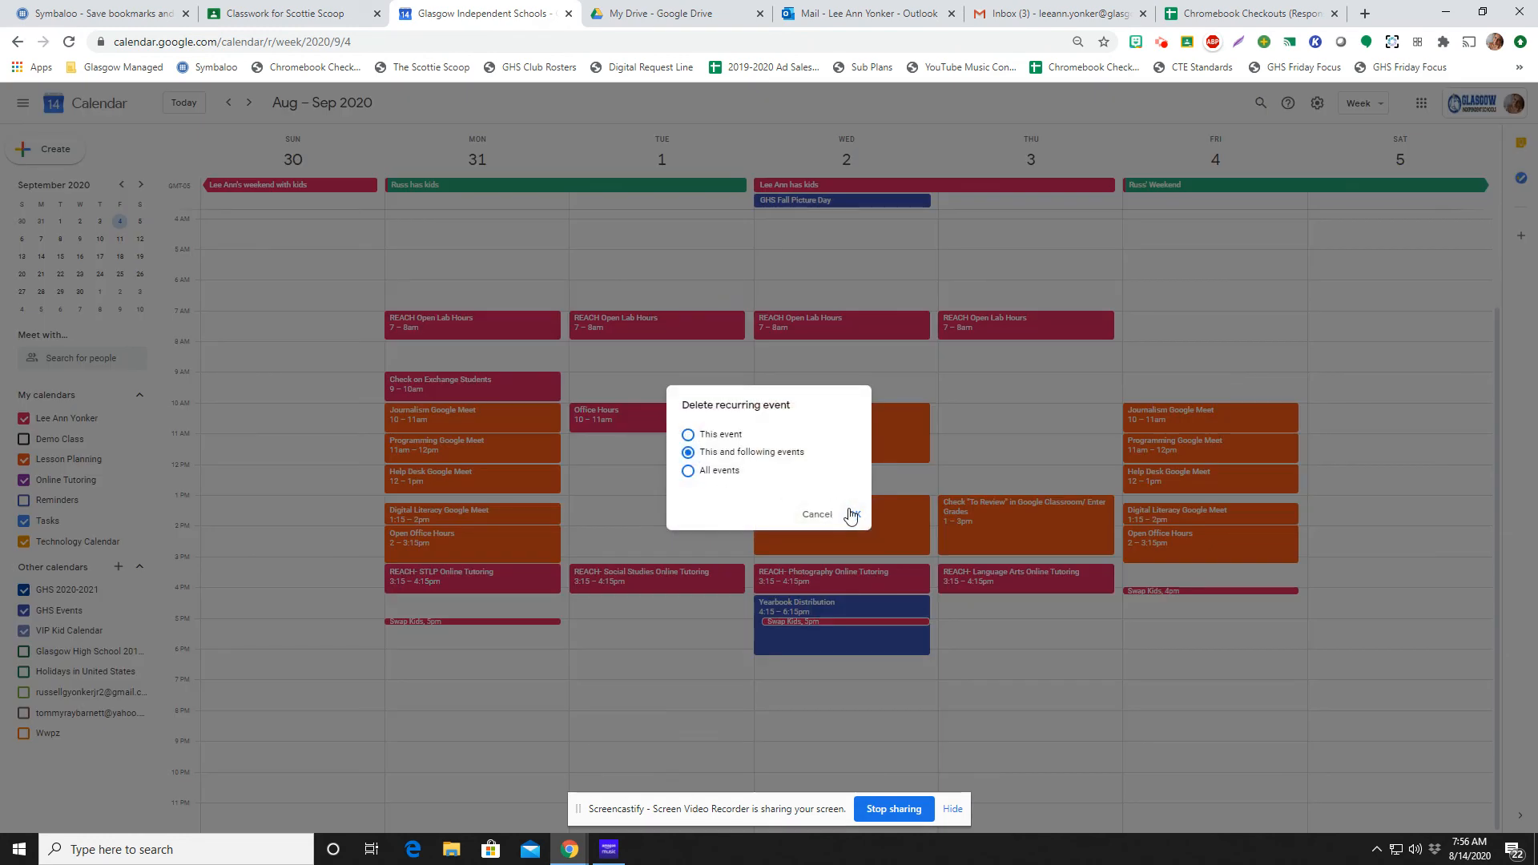
click(854, 514)
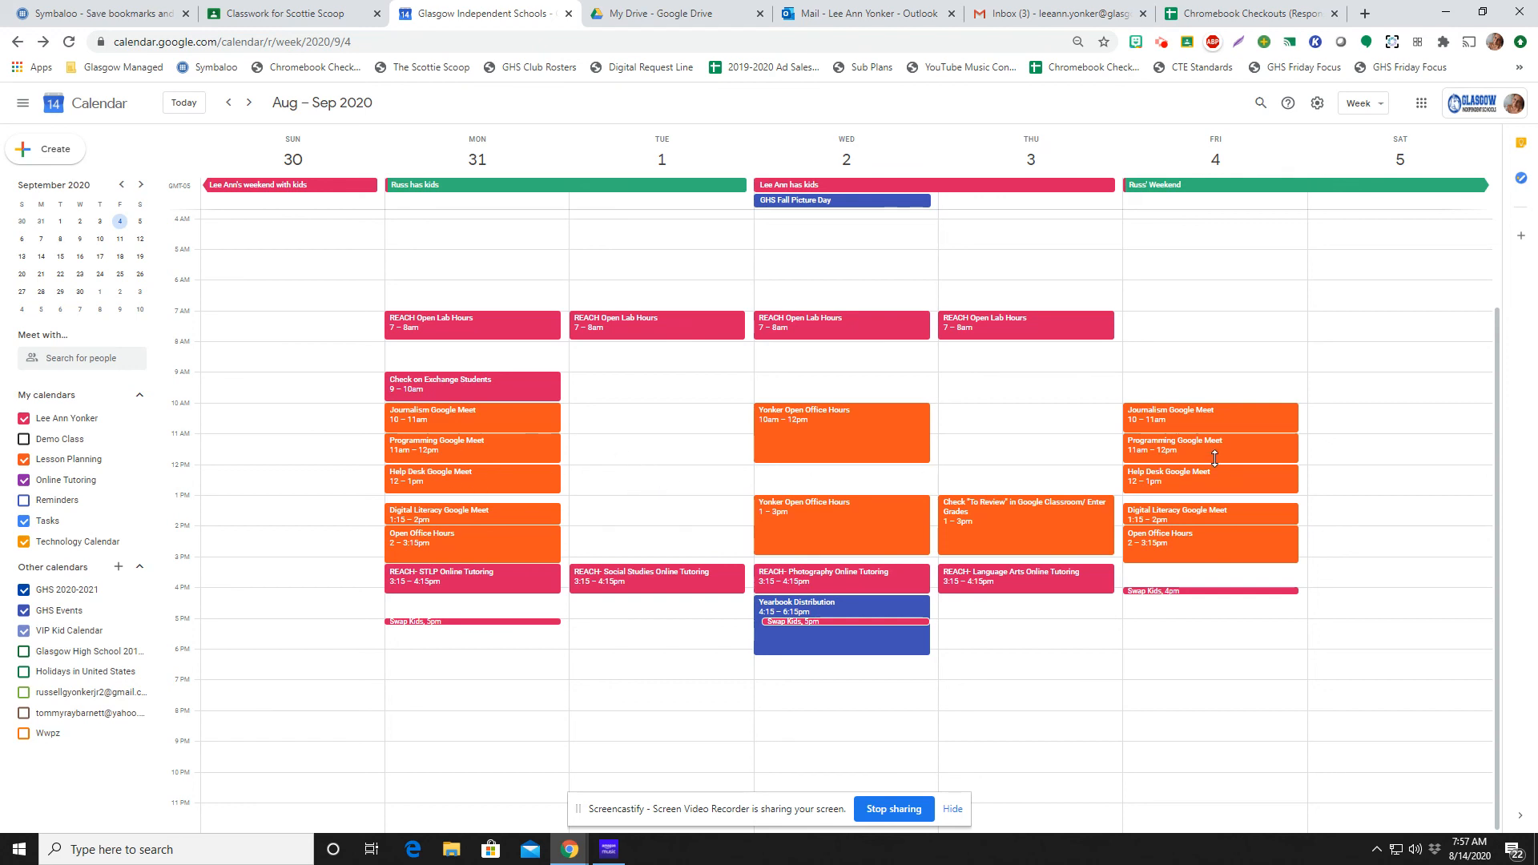
View the details of the Friday, September 4 Journalism Google Meet event
click(1203, 421)
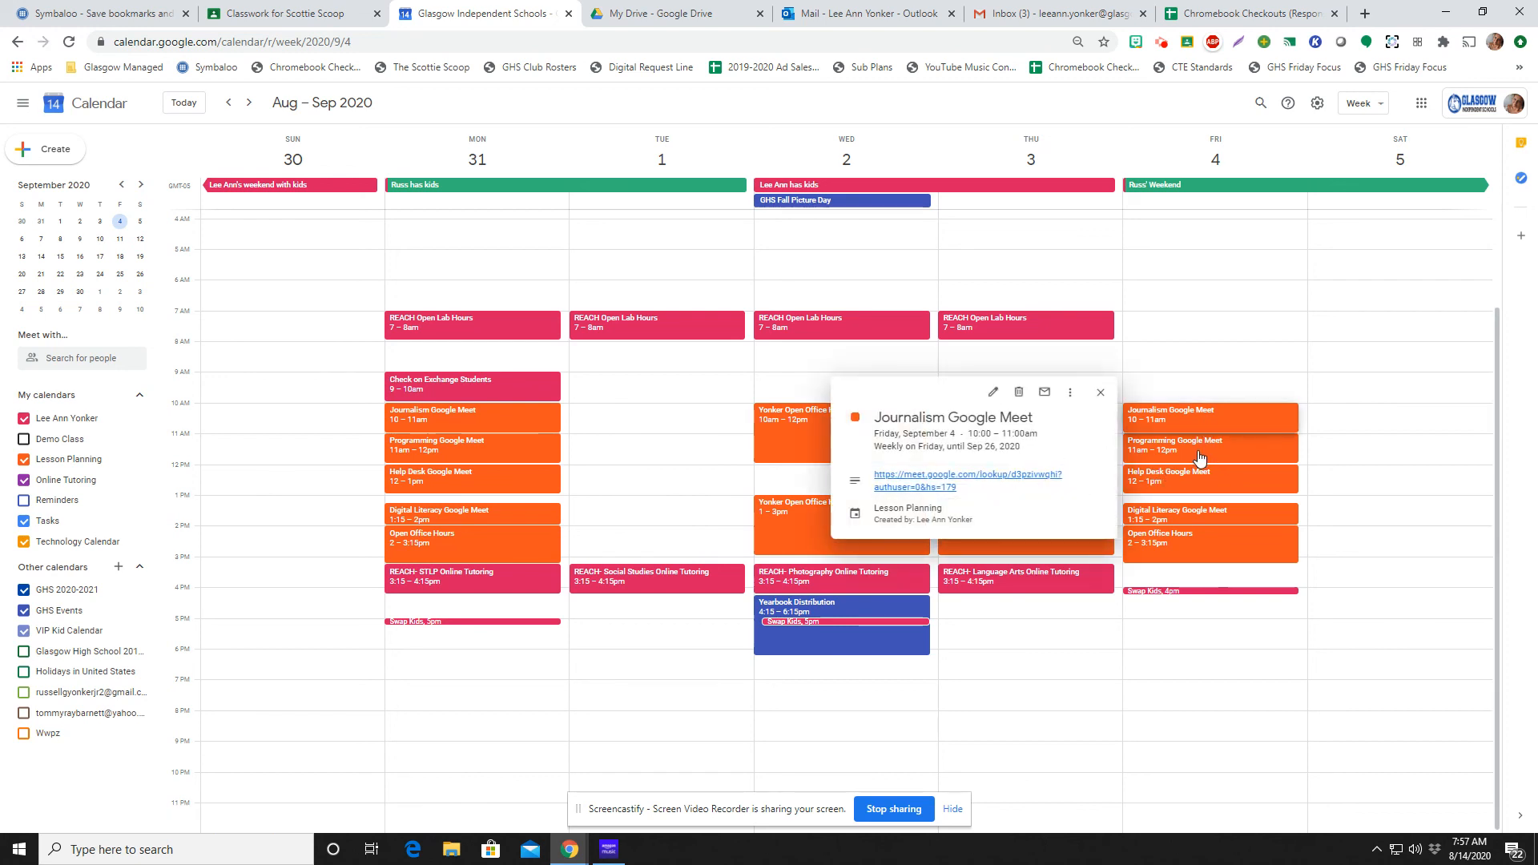
View the details of Friday's Programming and Help Desk Google Meet events and the Wednesday, September 2 10:00am–12:00pm Open Office Hours event
click(1199, 455)
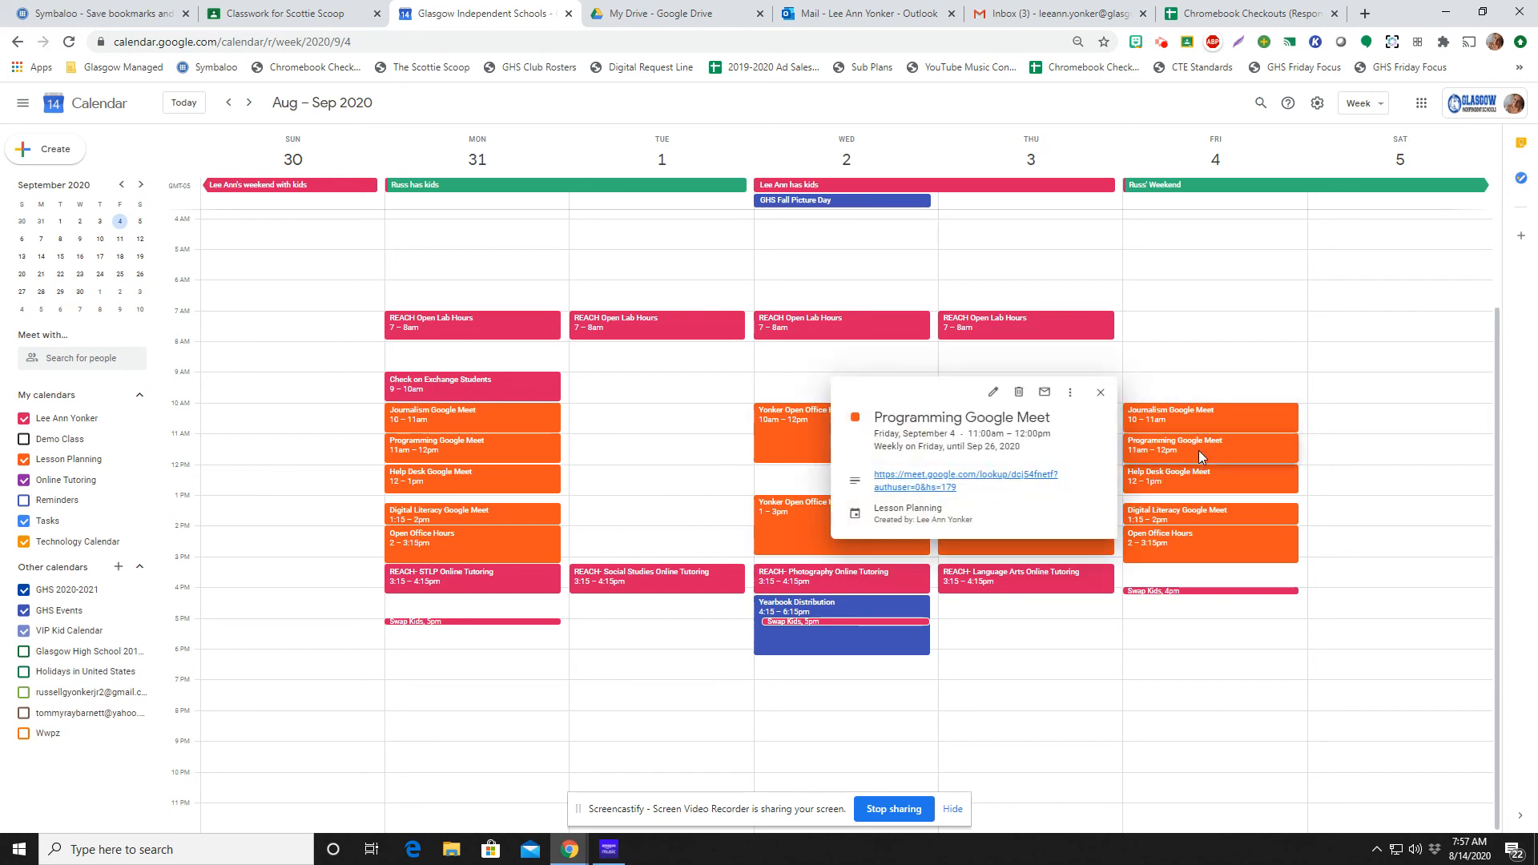
click(1198, 484)
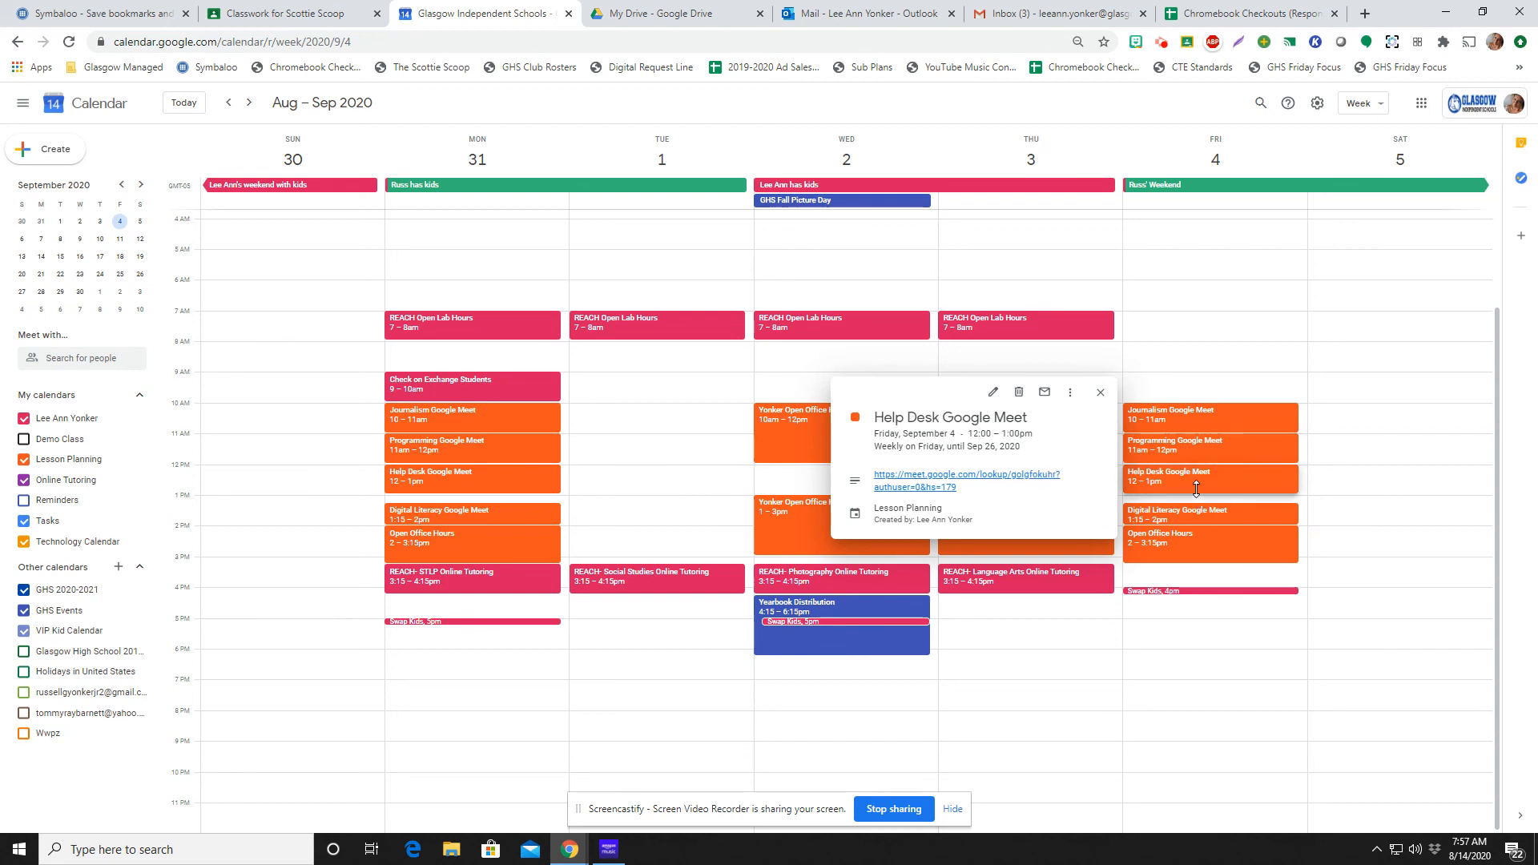
click(746, 442)
click(824, 438)
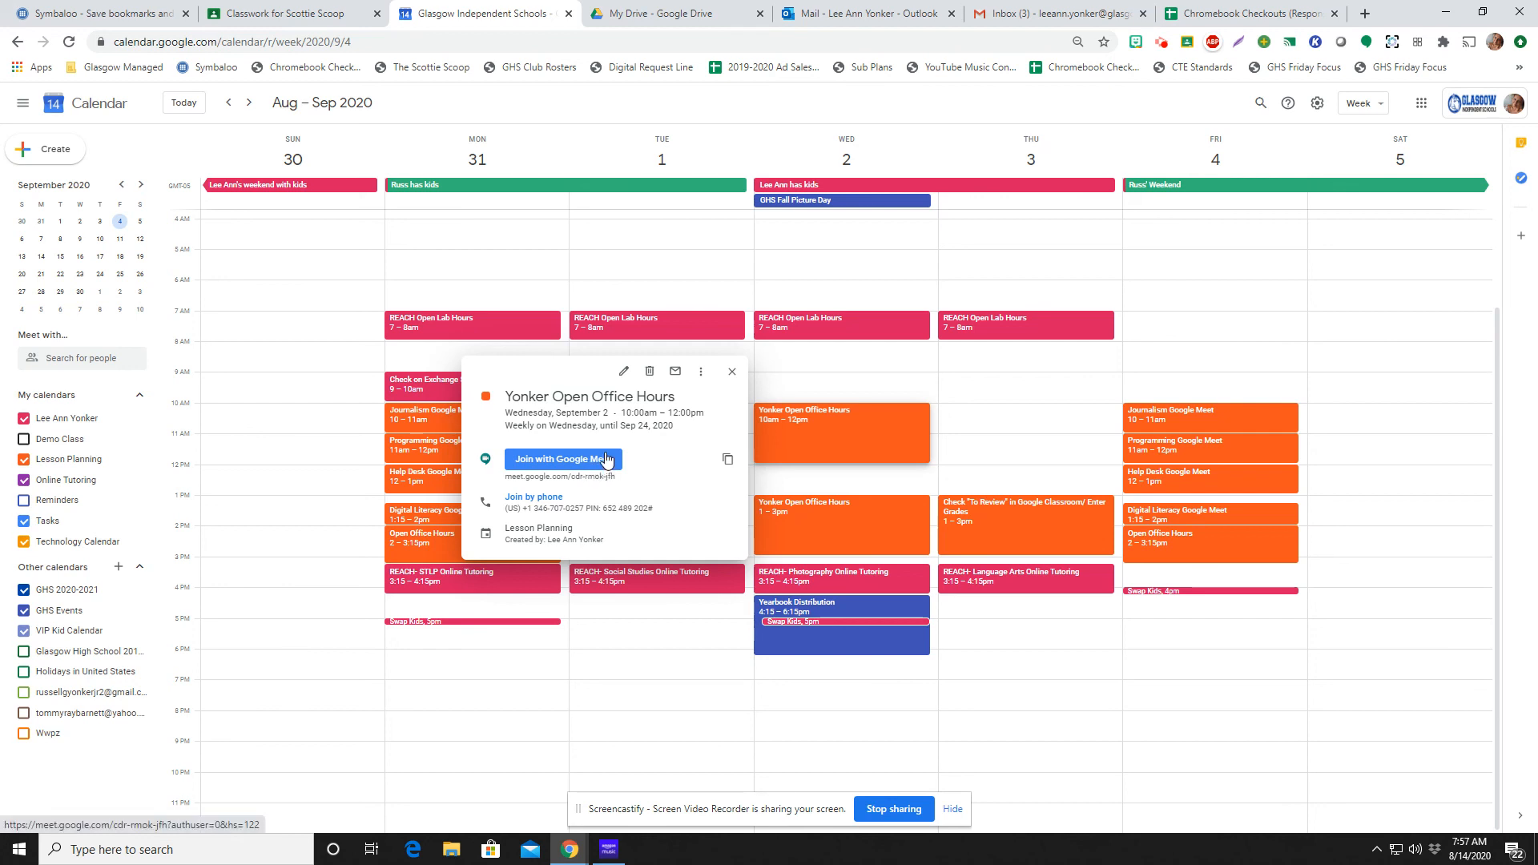
Switch to Google Classroom and open the Sample Class stream
click(317, 14)
click(22, 105)
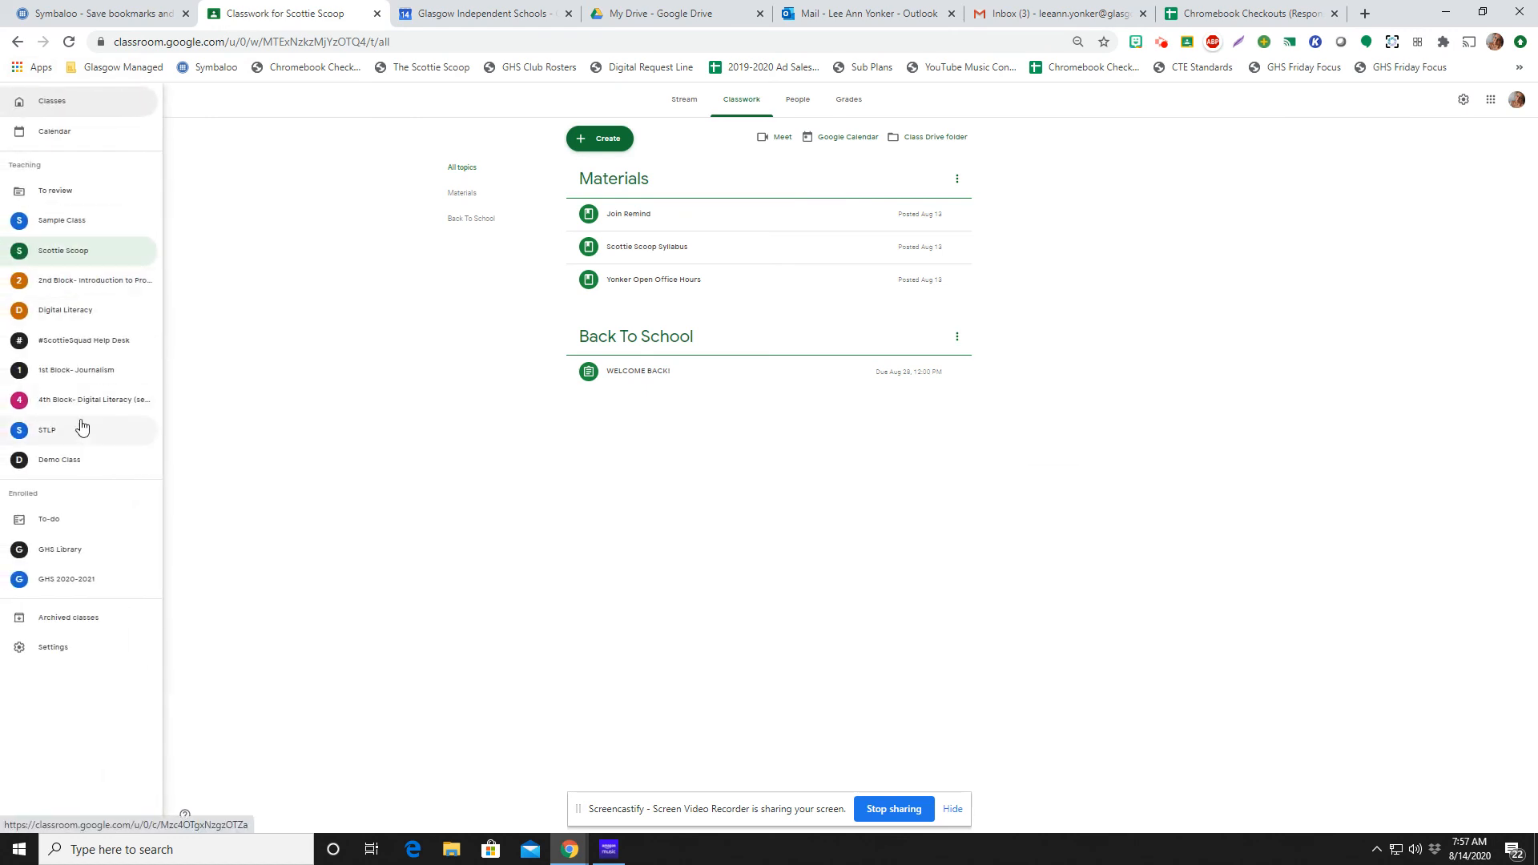
click(78, 222)
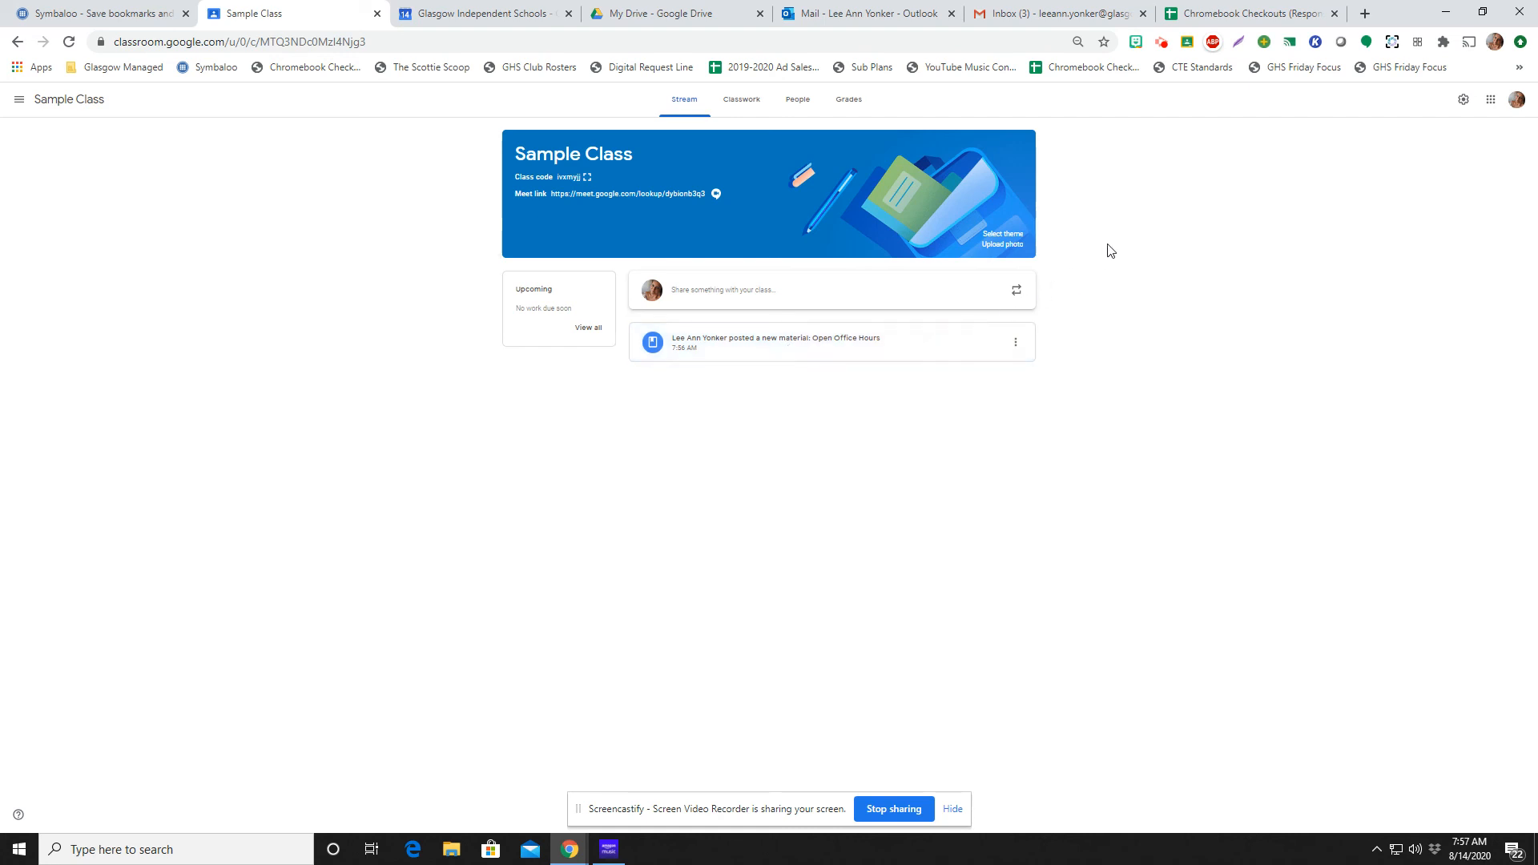
click(1161, 42)
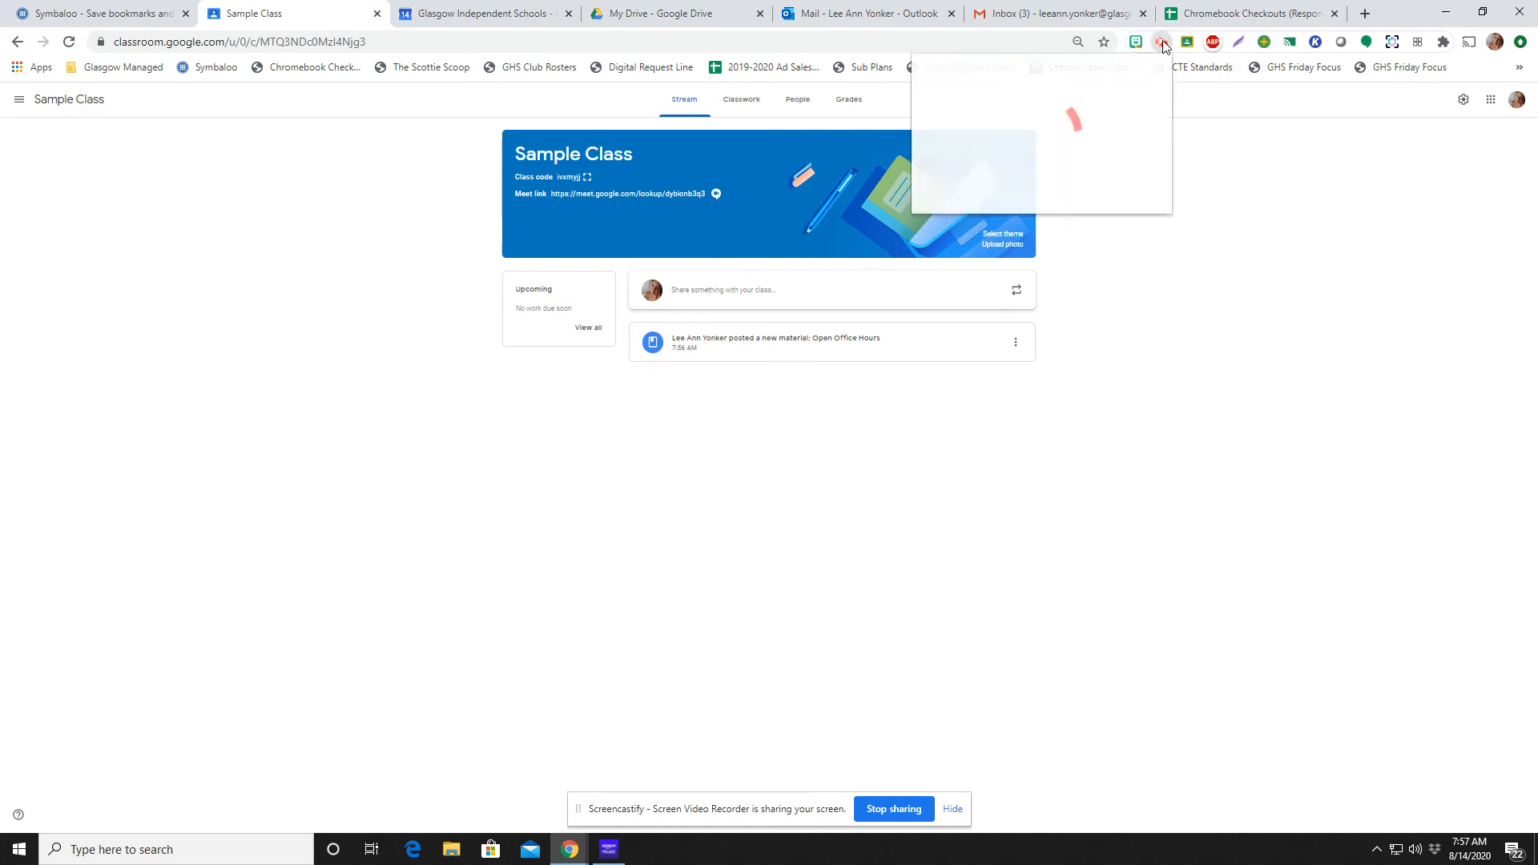